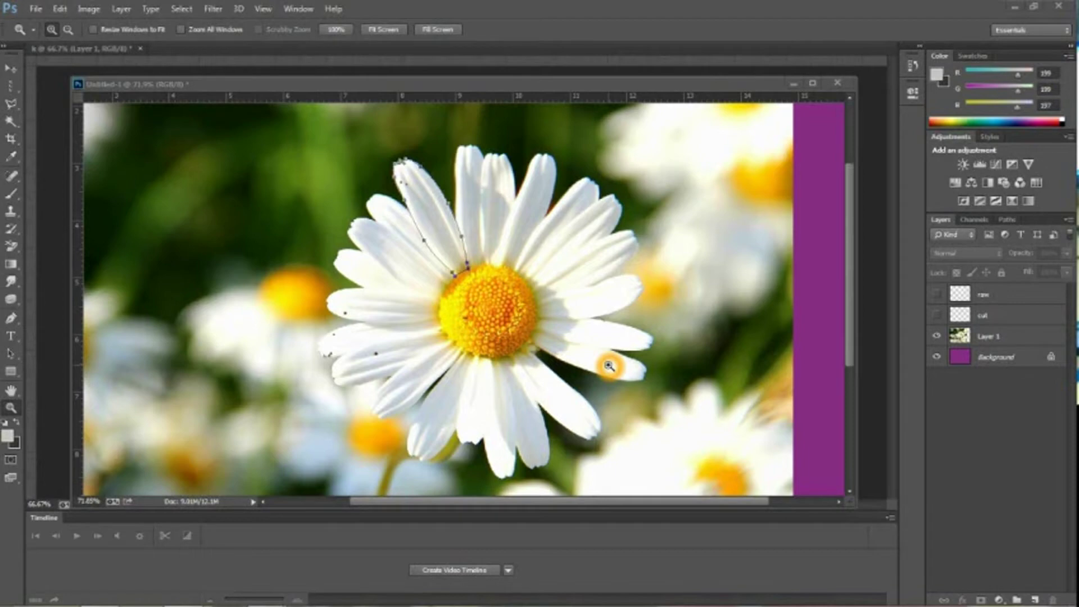
- Trace the upper-left daisy petal with the Polygonal Lasso and close it into a selection
{"action": "left_click", "coordinate": [552, 408]}
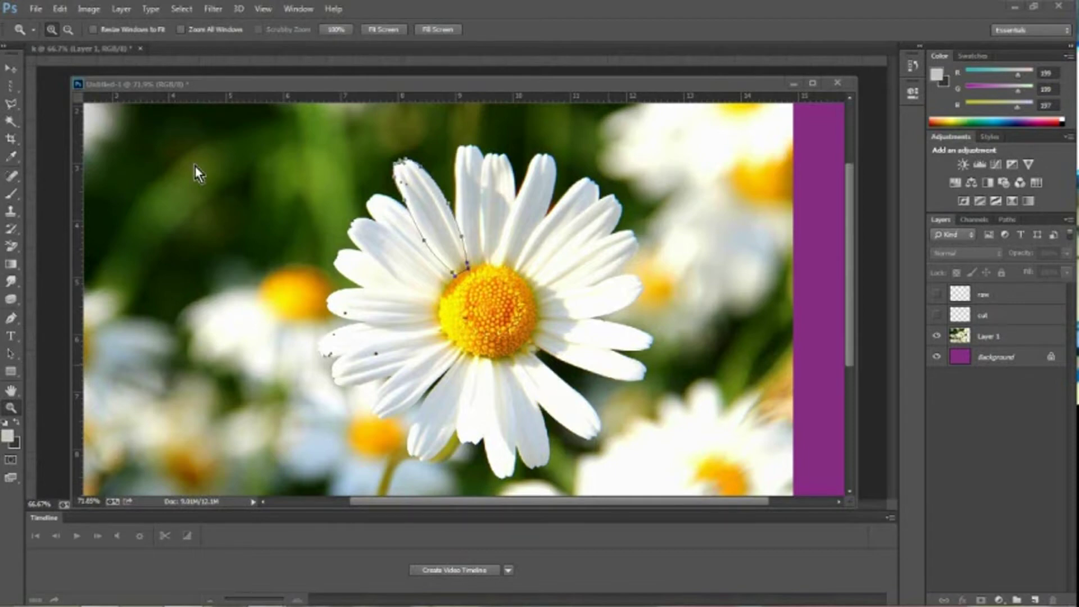
{"action": "left_click", "coordinate": [12, 100]}
{"action": "left_click", "coordinate": [940, 341]}
{"action": "left_click", "coordinate": [1017, 344]}
{"action": "left_click", "coordinate": [913, 333]}
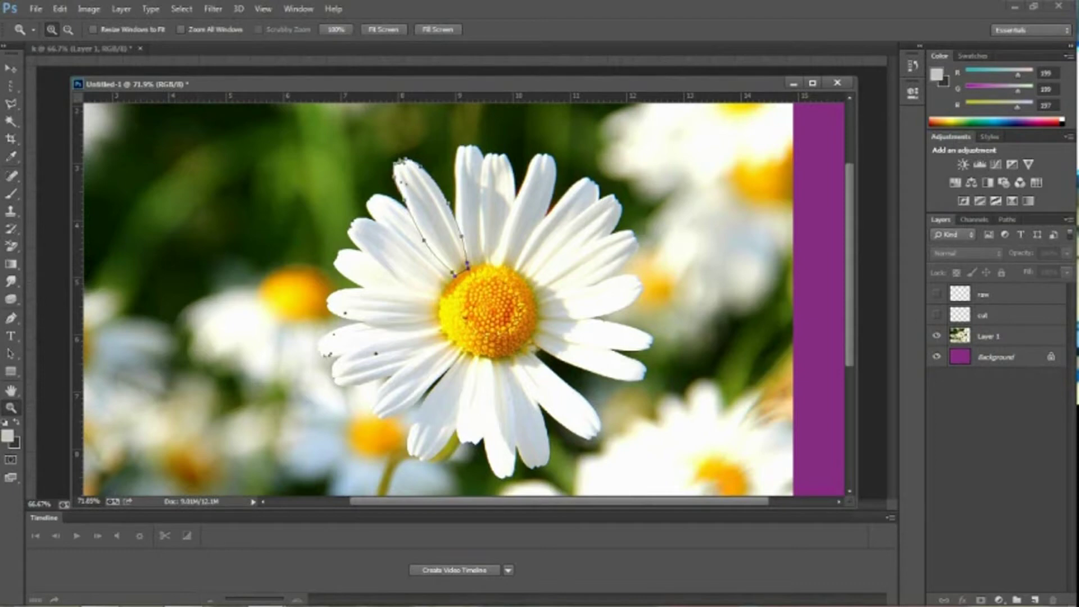
{"action": "key", "text": "Return"}
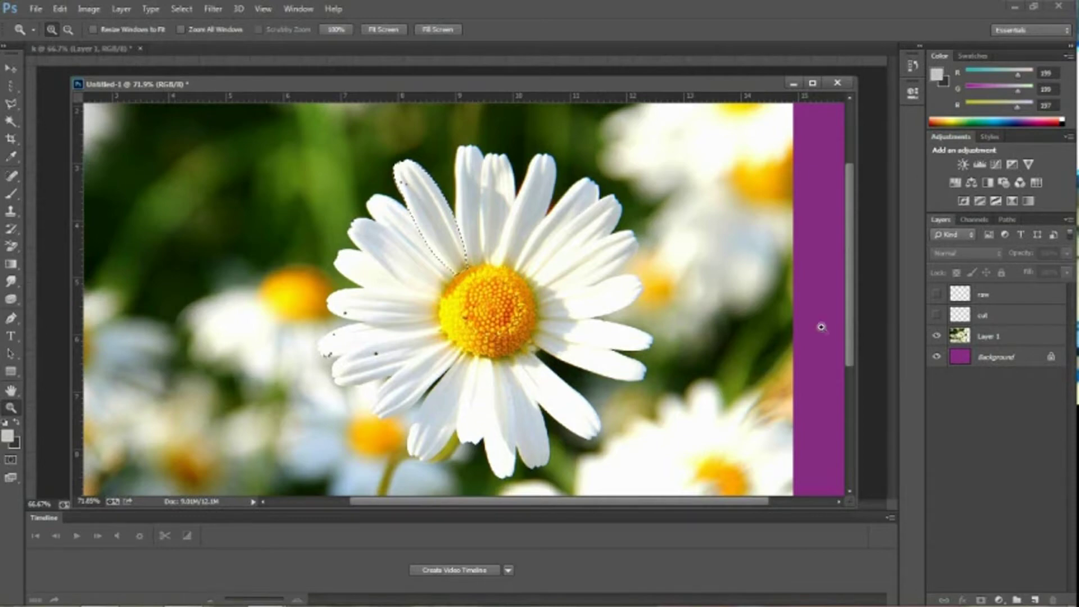
{"action": "left_click", "coordinate": [1007, 443]}
- Hide the daisy photo layer and show the white raw petal and cut-out photo petal
{"action": "left_click", "coordinate": [936, 335]}
{"action": "left_click", "coordinate": [938, 293]}
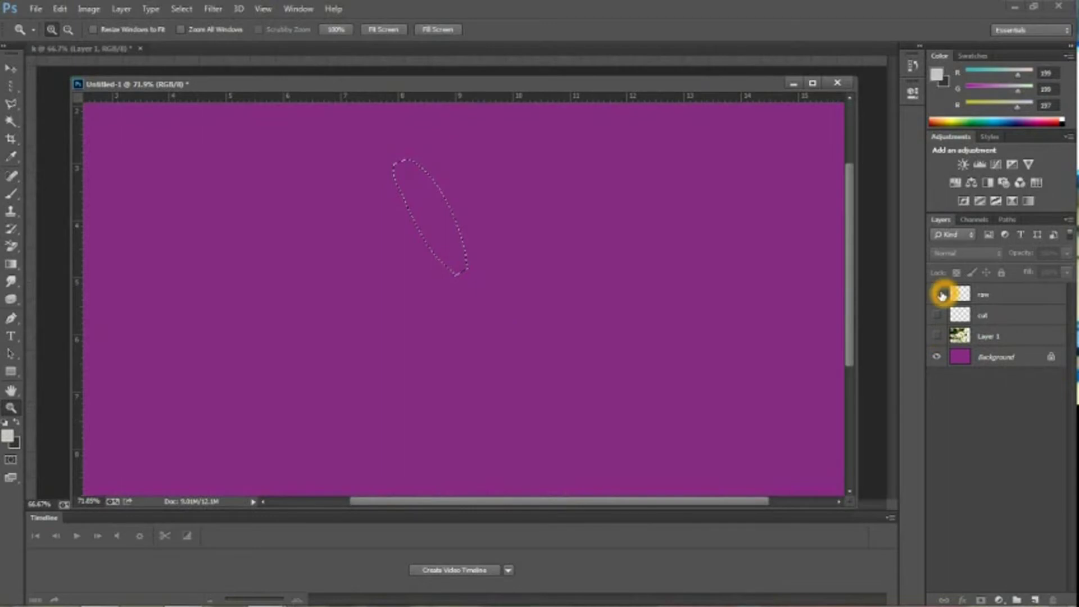
{"action": "left_click", "coordinate": [941, 298]}
{"action": "left_click", "coordinate": [939, 294]}
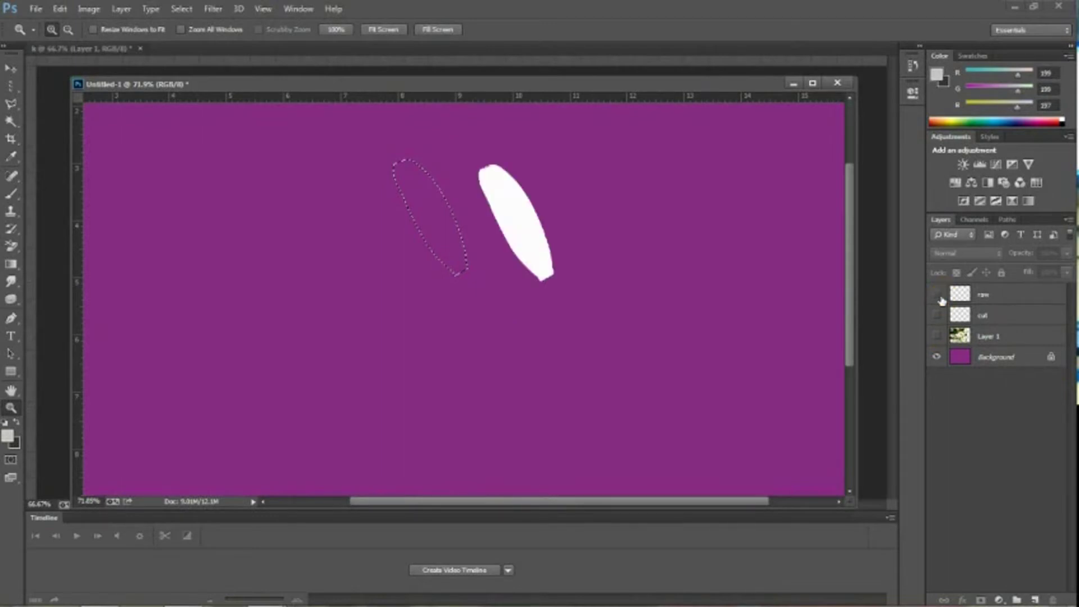
{"action": "left_click", "coordinate": [938, 295]}
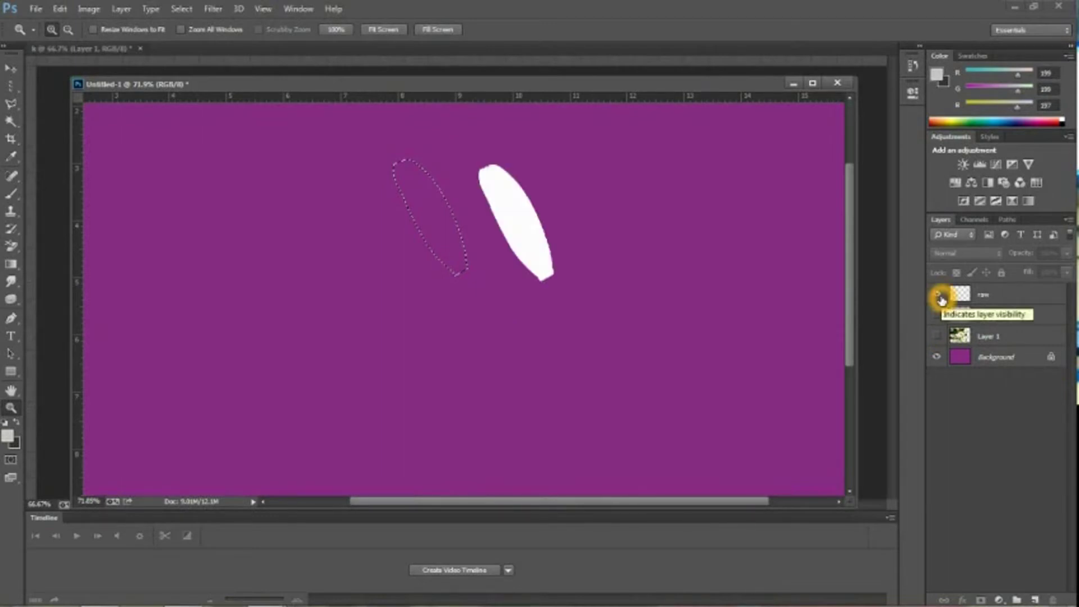
{"action": "left_click", "coordinate": [944, 332]}
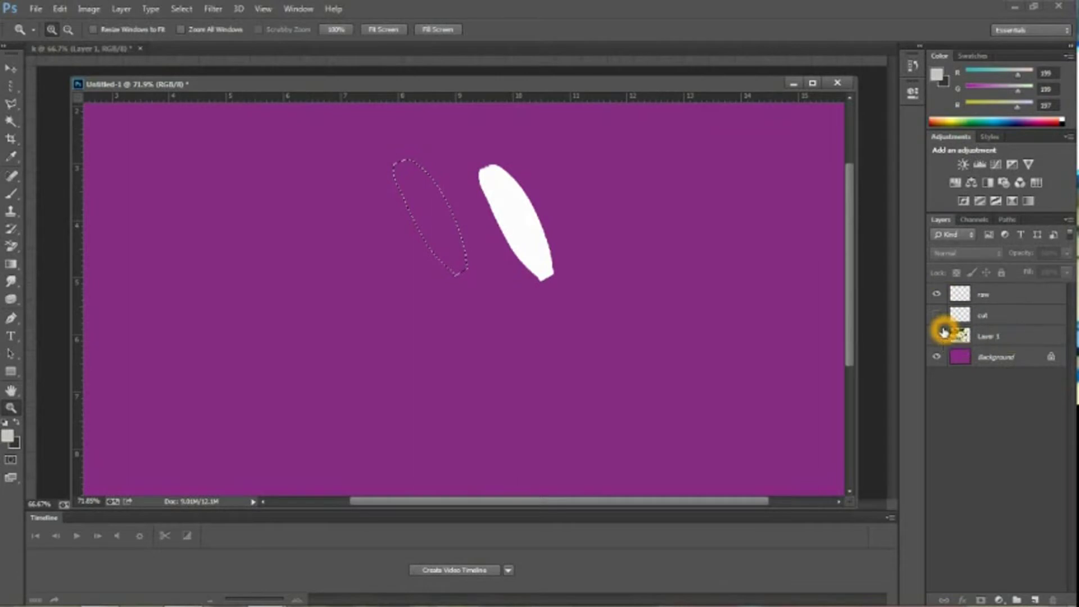
{"action": "left_click", "coordinate": [944, 331]}
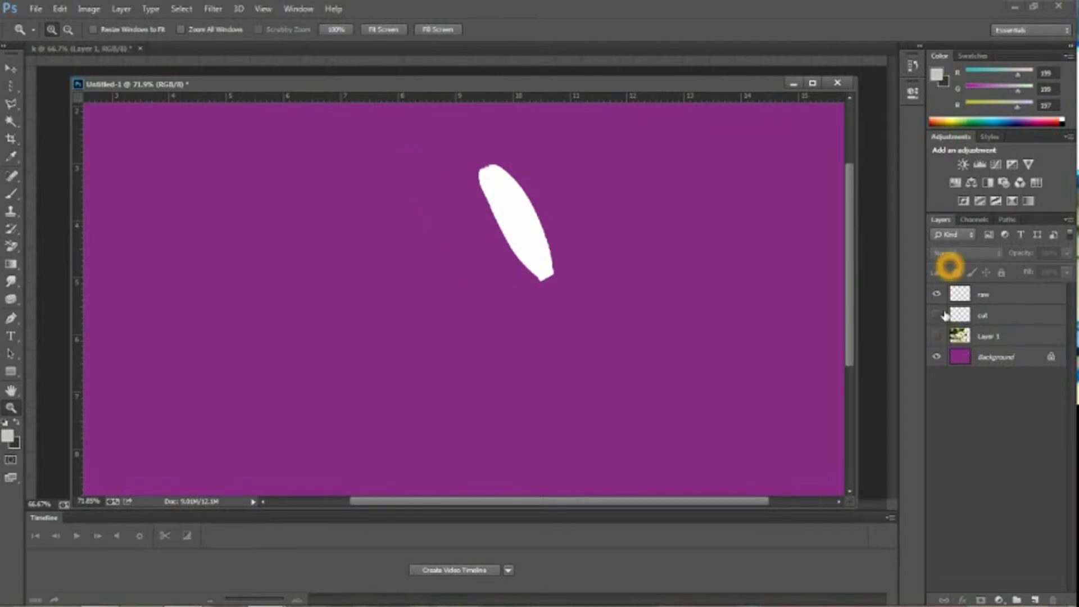
{"action": "left_click", "coordinate": [941, 320]}
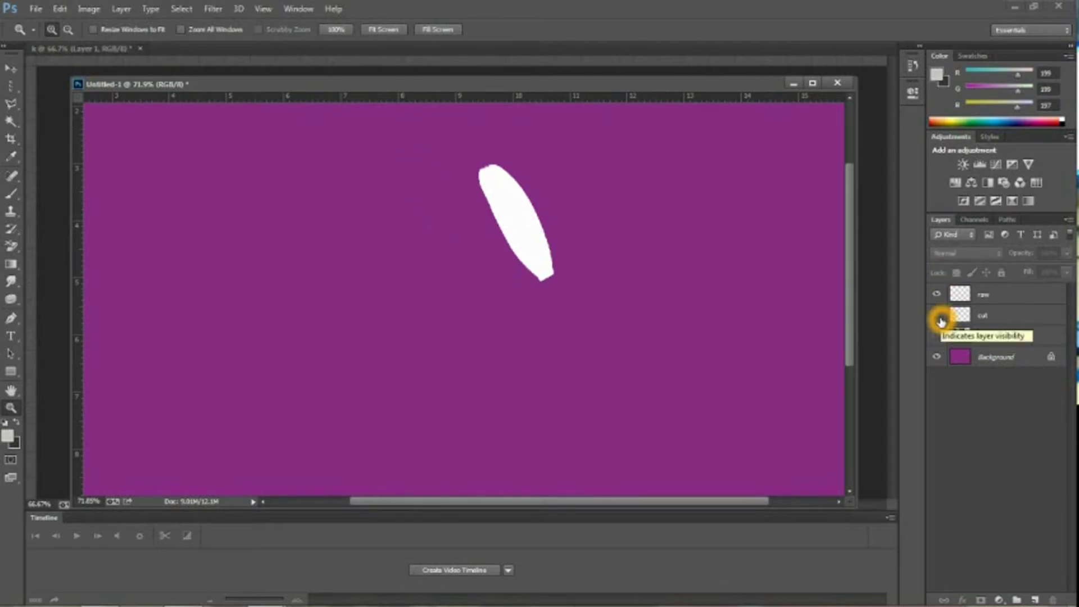
{"action": "left_click", "coordinate": [940, 319]}
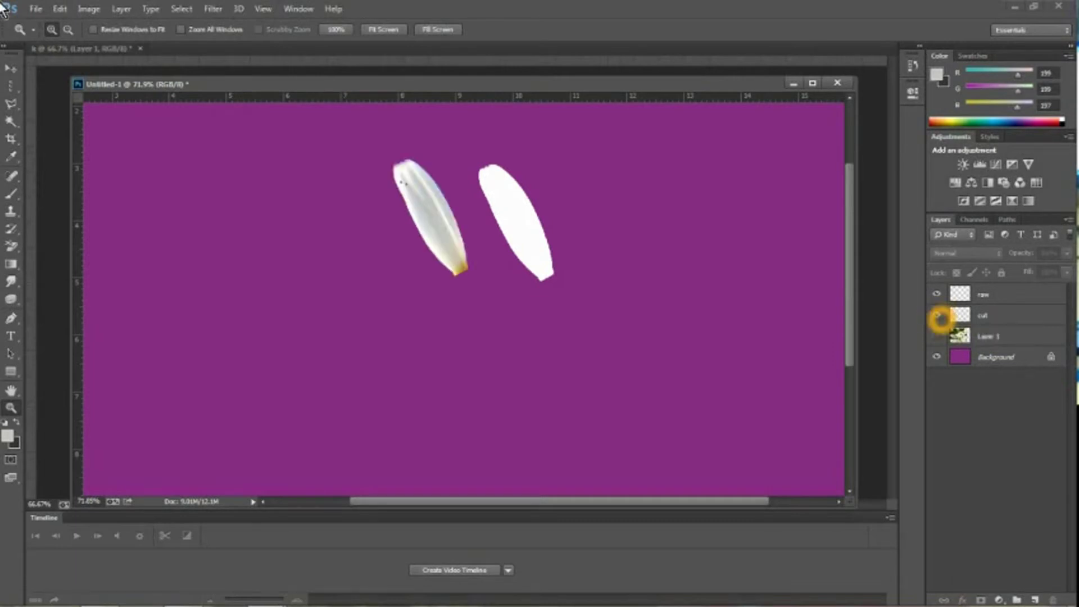
- Use a menu-bar command and click on the canvas near the petals
{"action": "left_click", "coordinate": [171, 62]}
{"action": "left_click", "coordinate": [358, 153]}
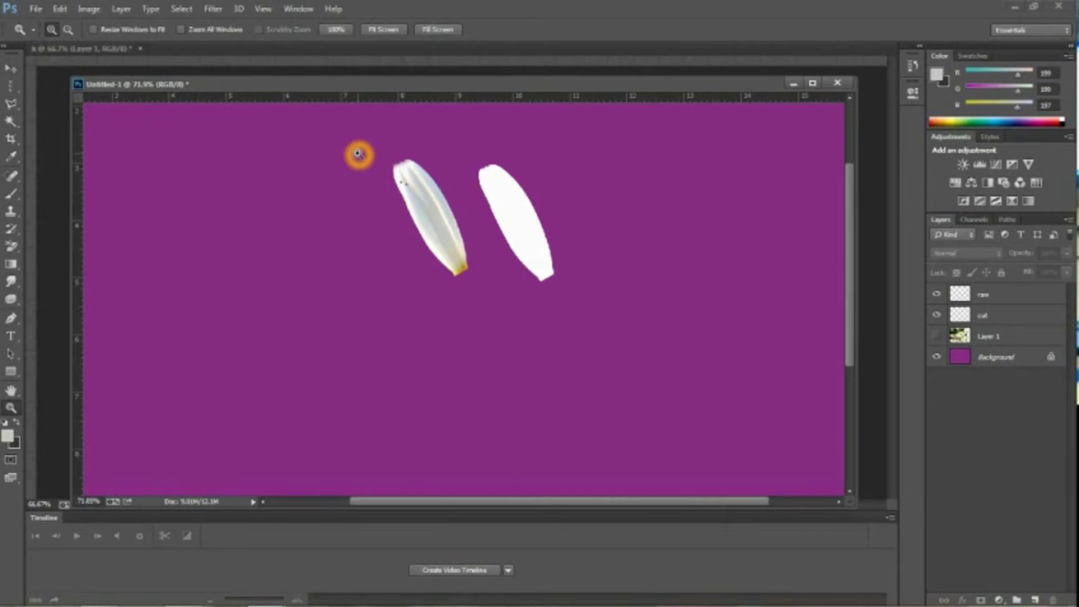
{"action": "left_click", "coordinate": [590, 252]}
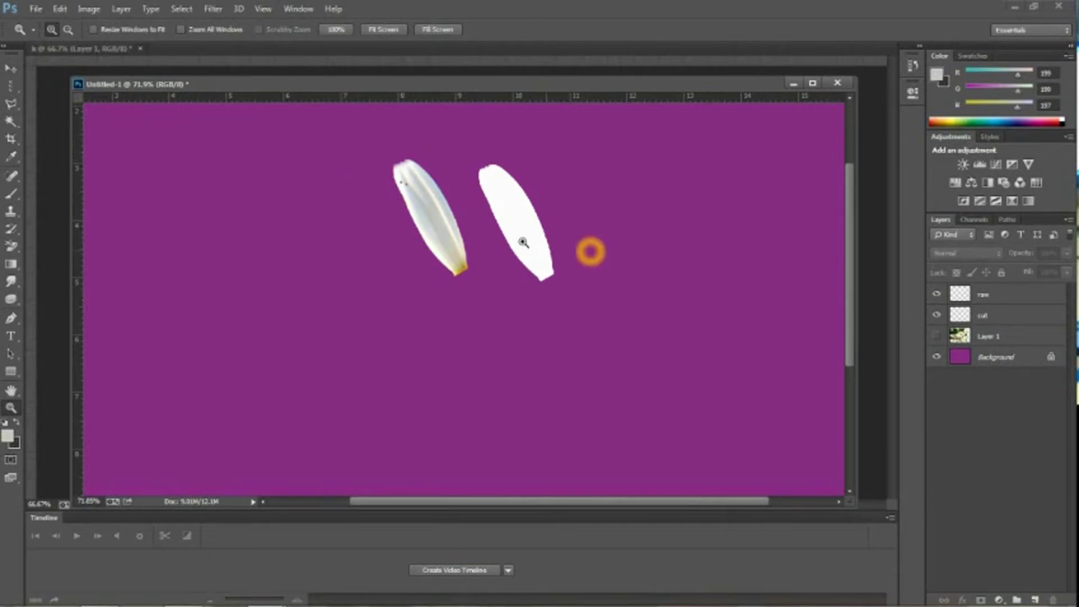
{"action": "left_click", "coordinate": [523, 243]}
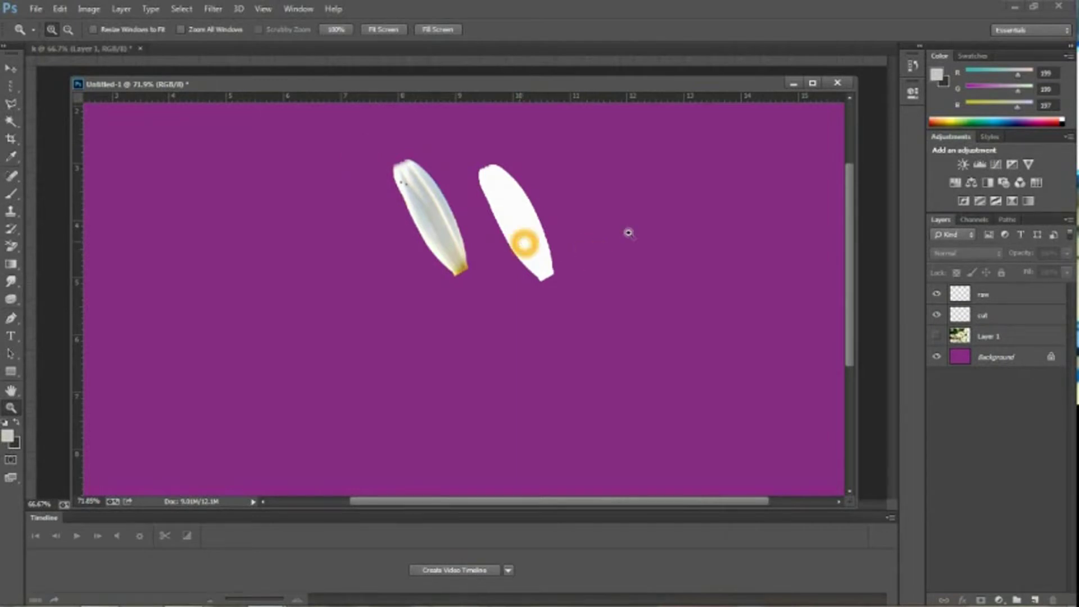
{"action": "left_click", "coordinate": [19, 412]}
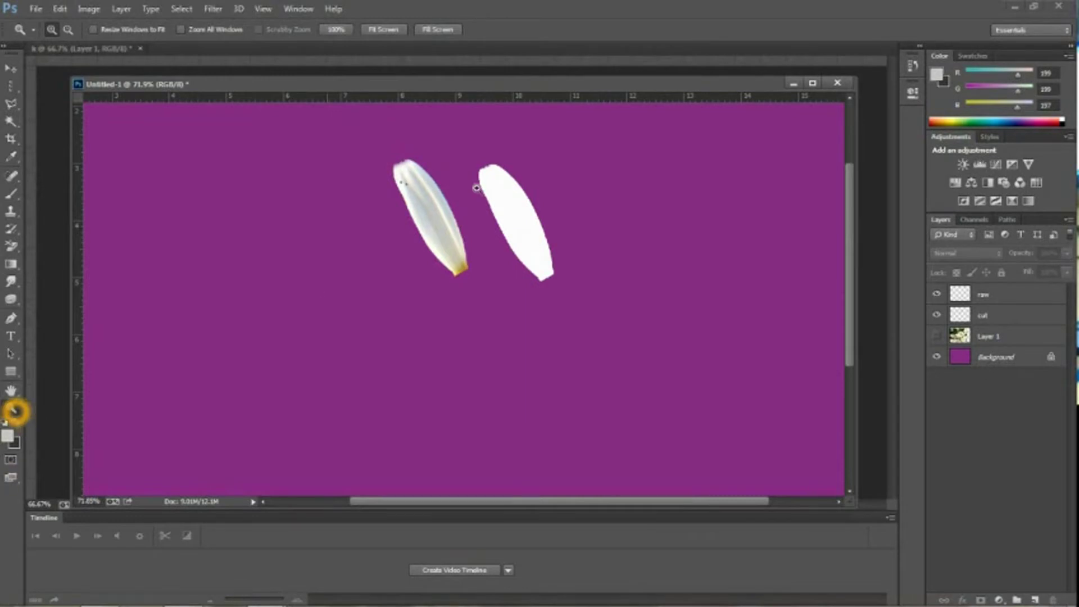
- Zoom in on the two petals and briefly try the Smudge Tool on them
{"action": "left_click_drag", "start_coordinate": [429, 135], "coordinate": [689, 350]}
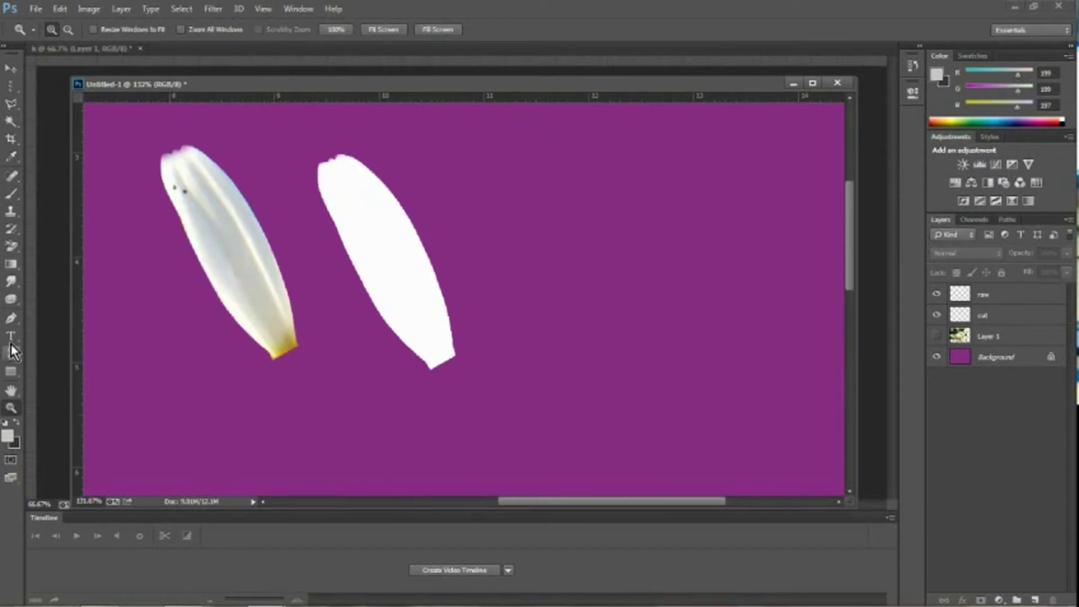
{"action": "left_click", "coordinate": [16, 285]}
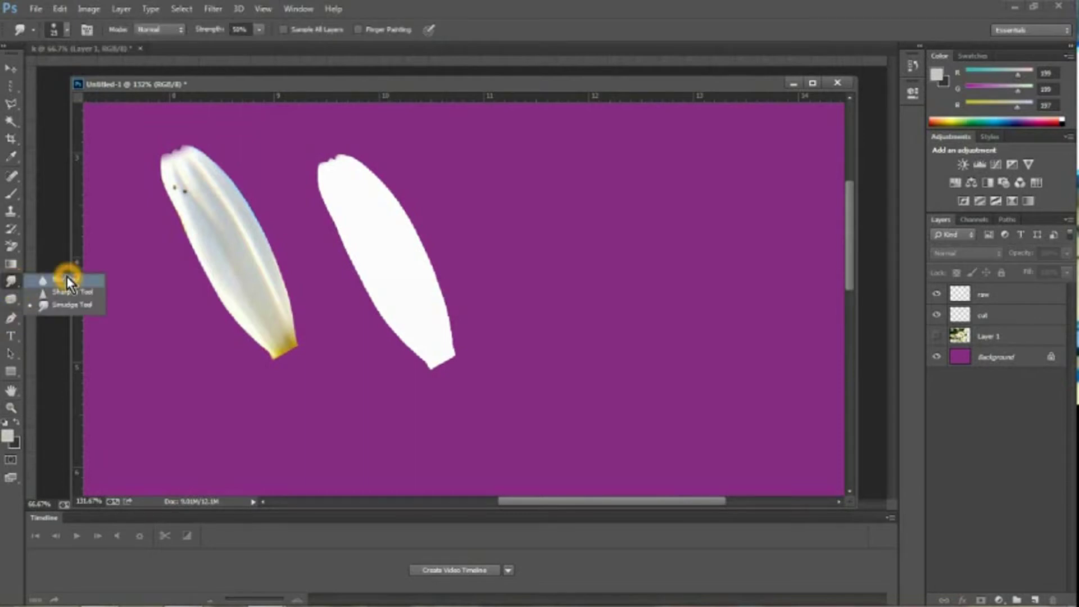
{"action": "left_click", "coordinate": [66, 308]}
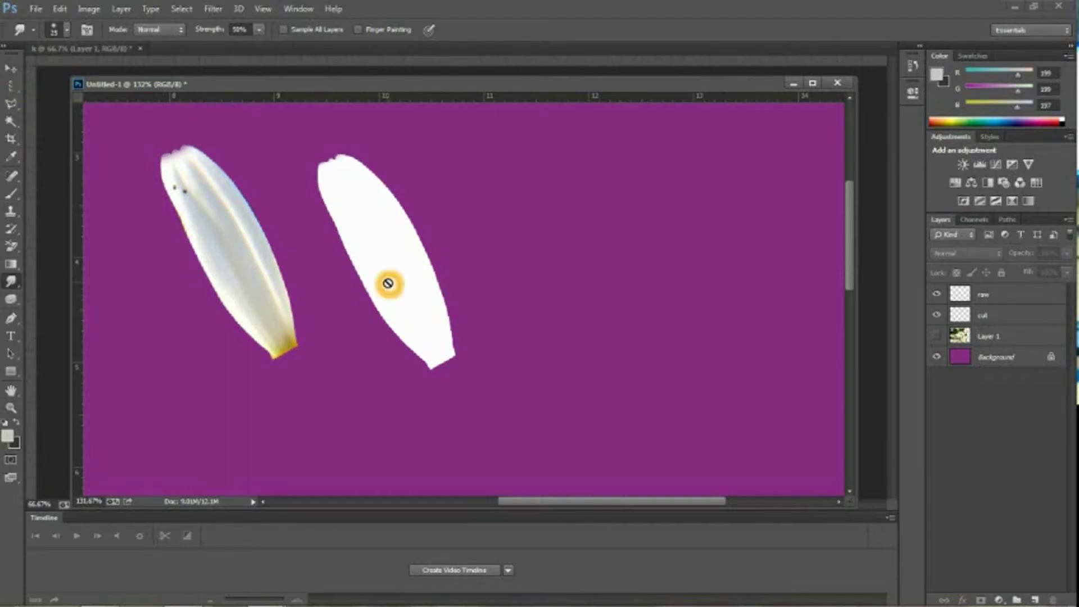
{"action": "left_click", "coordinate": [10, 68]}
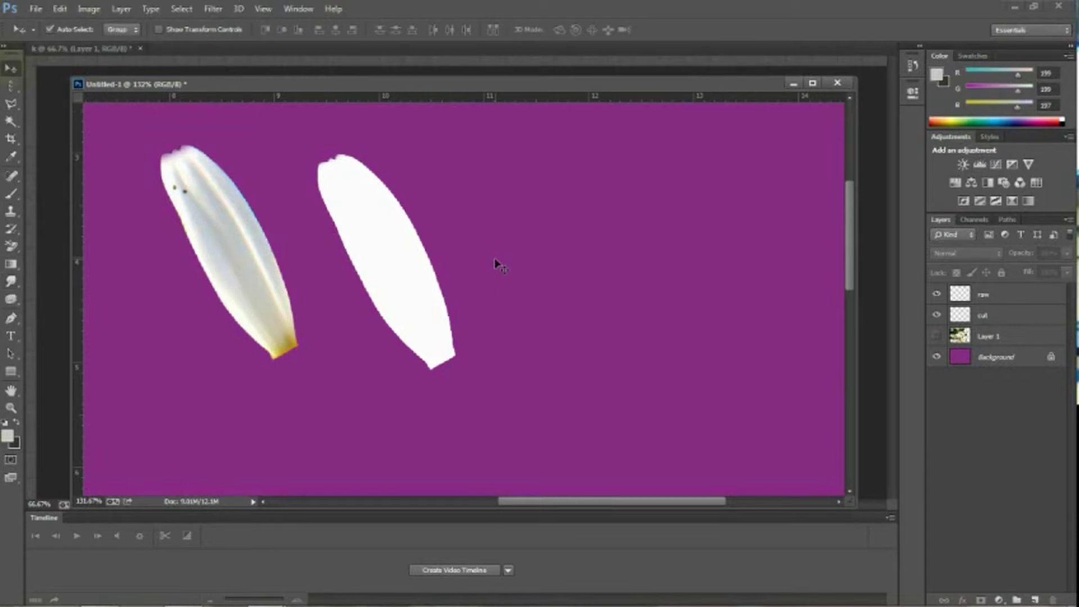
- Fill the white raw petal silhouette with light grey and deselect it
{"action": "left_click", "coordinate": [975, 294]}
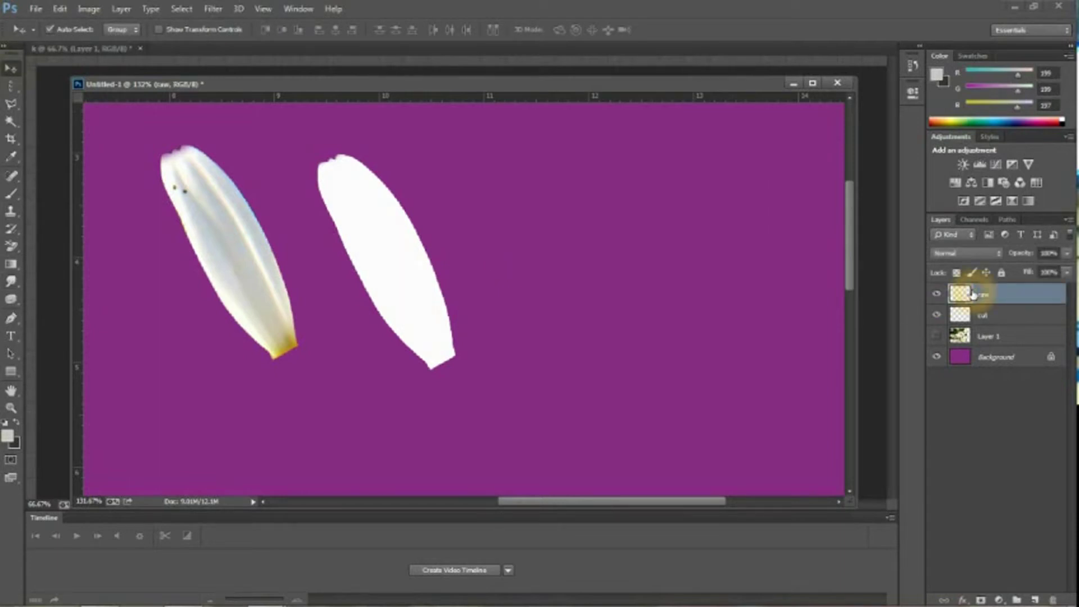
{"action": "left_click", "coordinate": [955, 298], "text": "ctrl"}
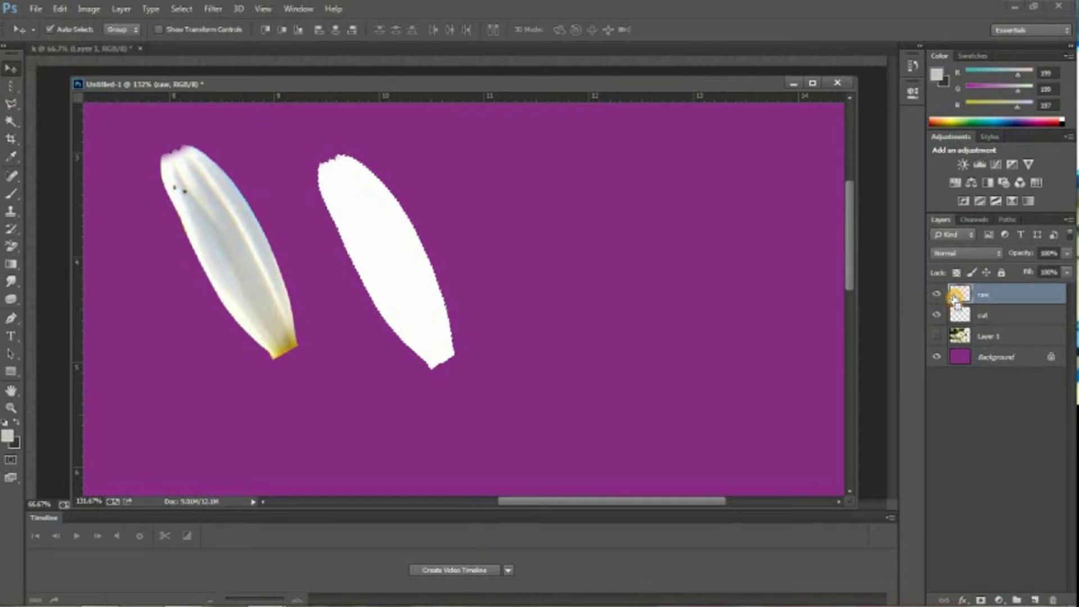
{"action": "left_click", "coordinate": [954, 279]}
{"action": "key", "text": "alt+BackSpace"}
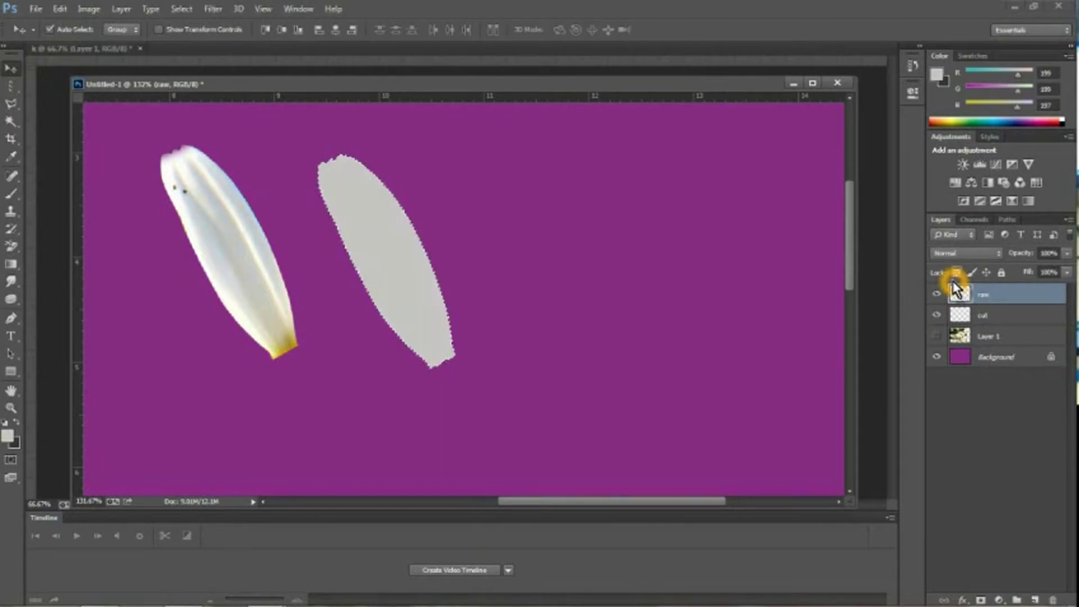
{"action": "key", "text": "ctrl+BackSpace"}
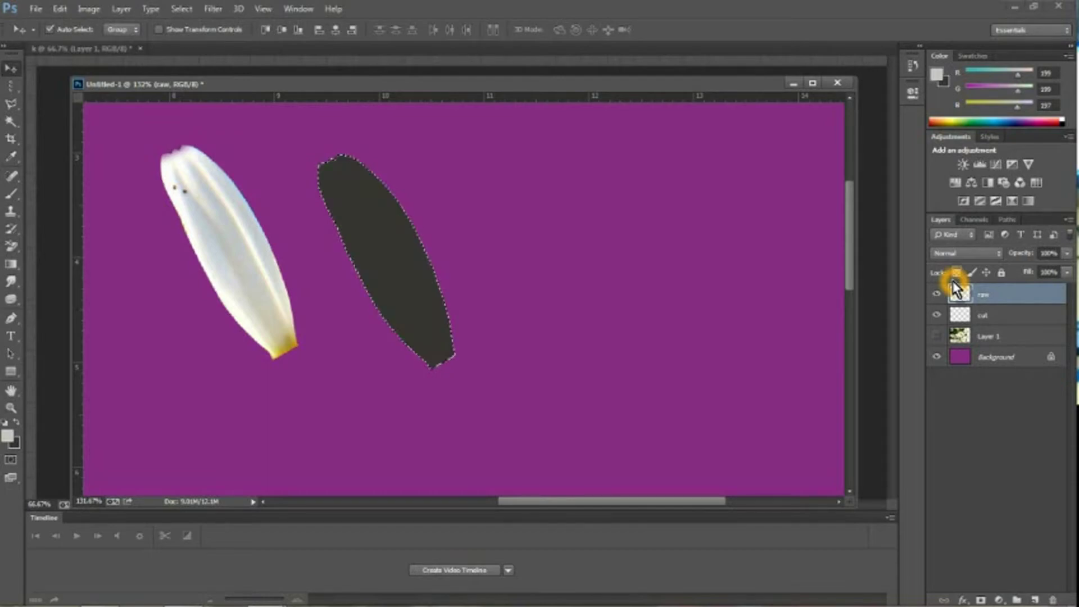
{"action": "key", "text": "alt+BackSpace"}
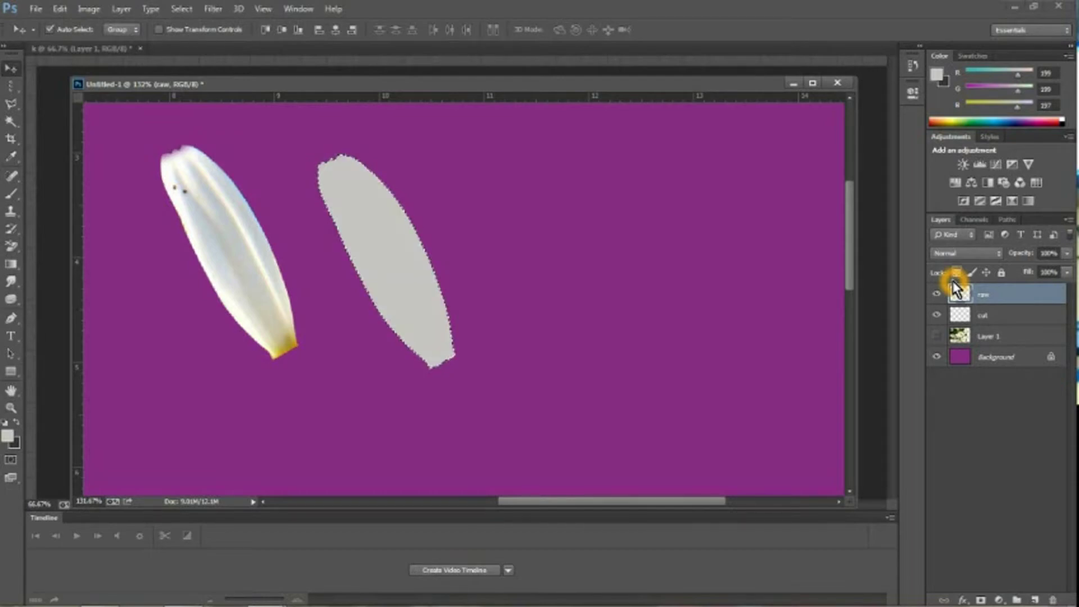
{"action": "key", "text": "ctrl+d"}
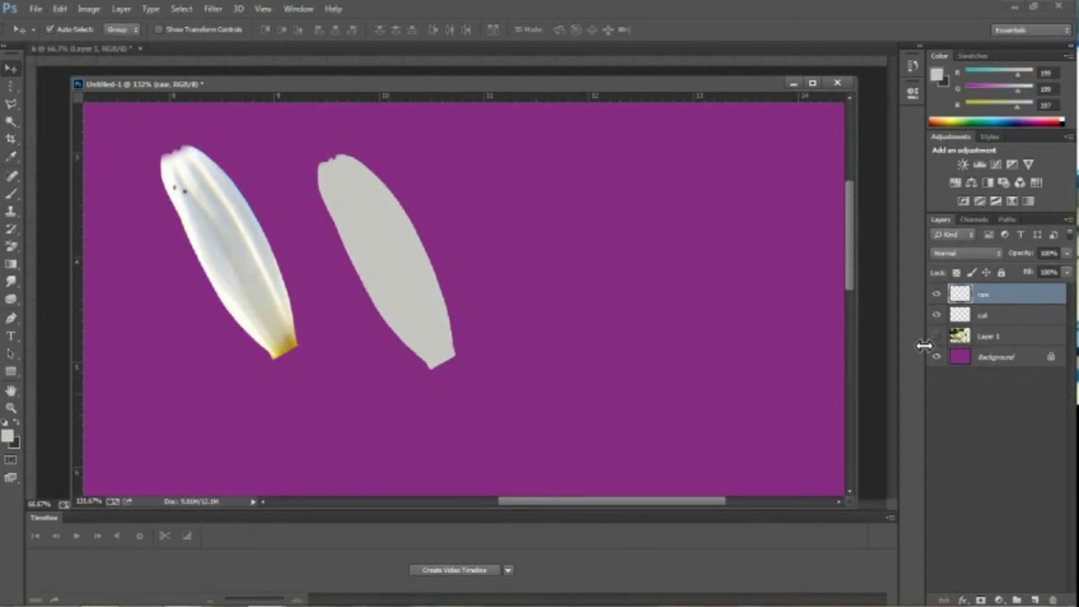
- Duplicate the raw layer to create a 'raw copy' layer above it
{"action": "left_click", "coordinate": [984, 302], "text": "ctrl"}
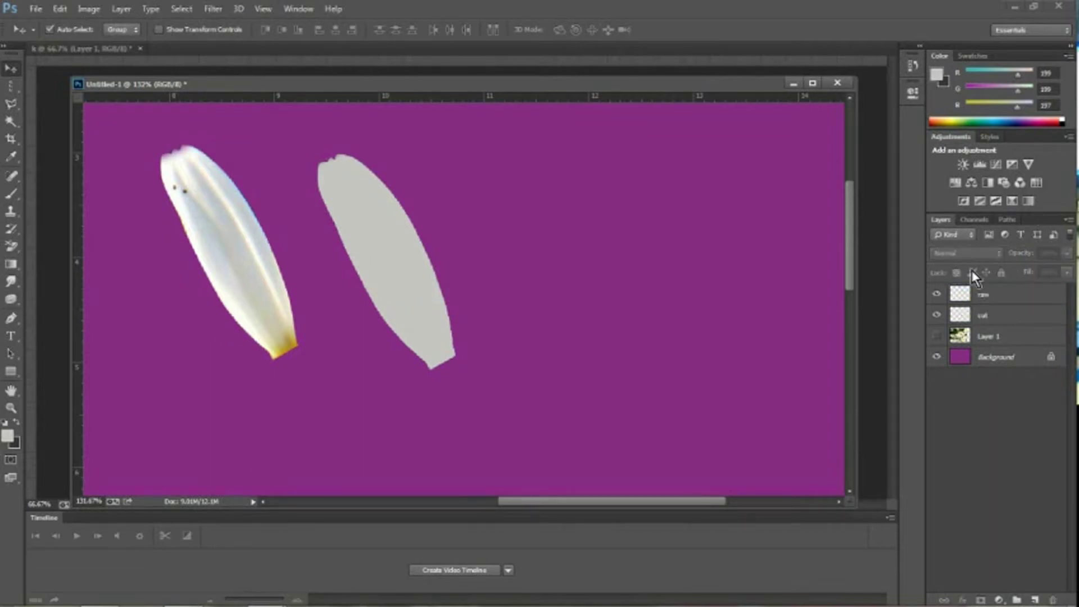
{"action": "left_click", "coordinate": [985, 298]}
{"action": "double_click", "coordinate": [985, 298]}
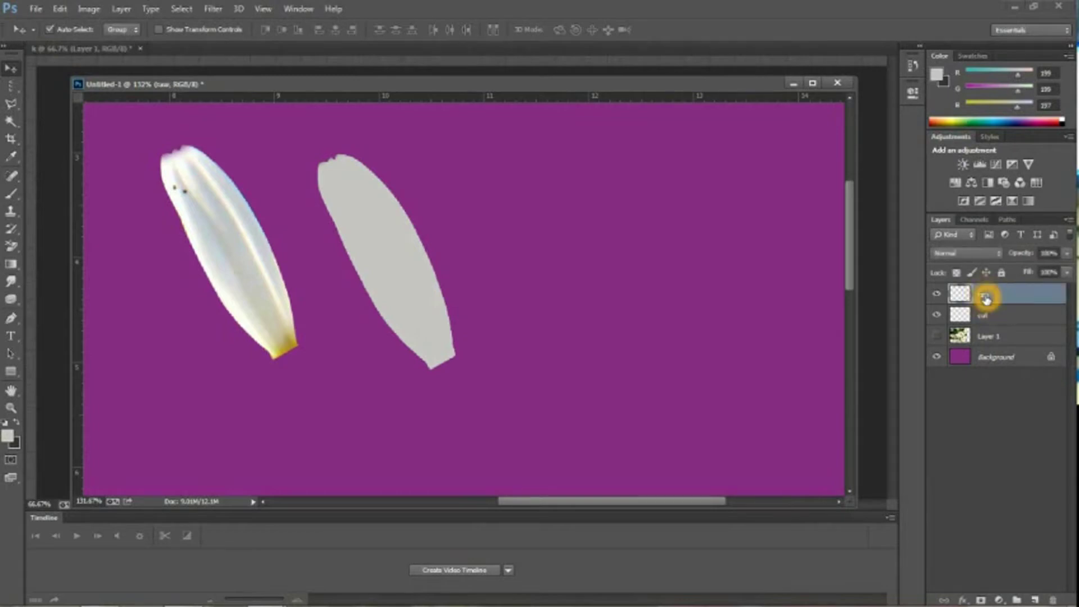
{"action": "key", "text": "ctrl+j"}
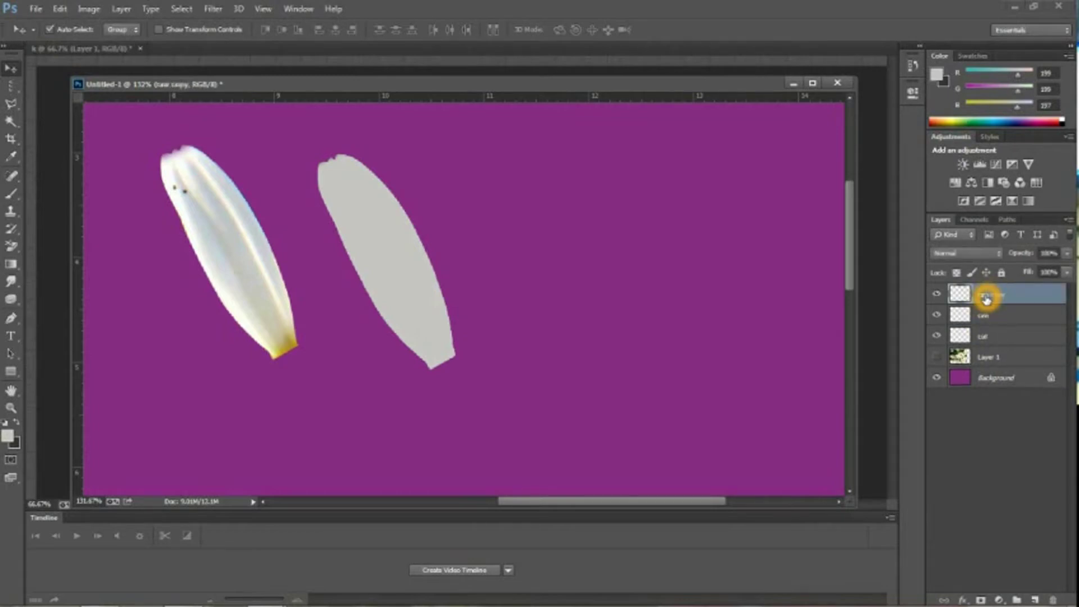
{"action": "left_click", "coordinate": [962, 298]}
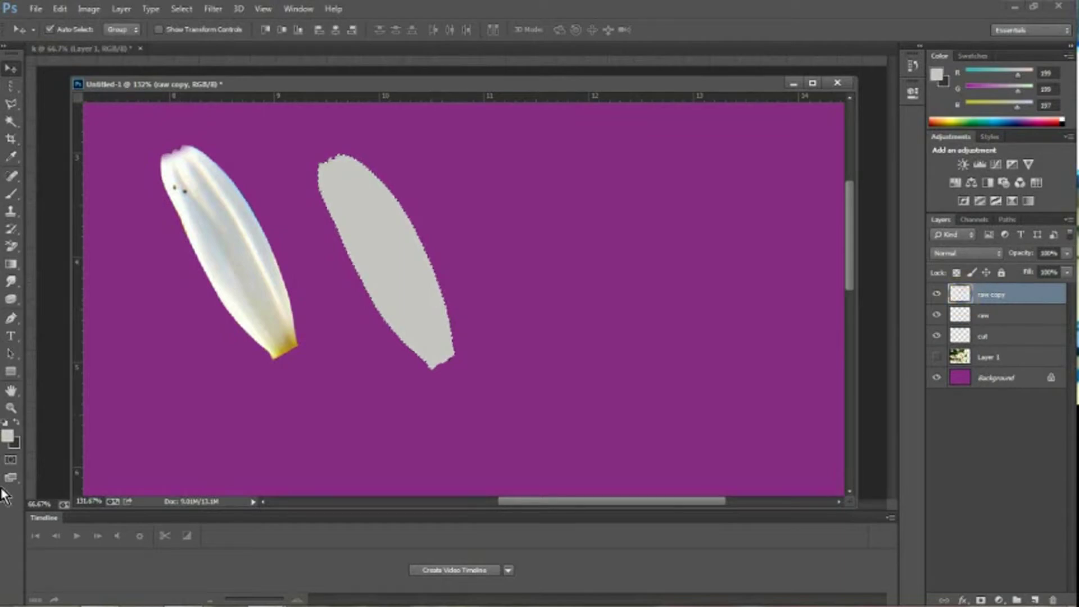
- Sample the photo petal's light grey with the Eyedropper and fill the petal selection with it
{"action": "left_click", "coordinate": [223, 270]}
{"action": "key", "text": "i"}
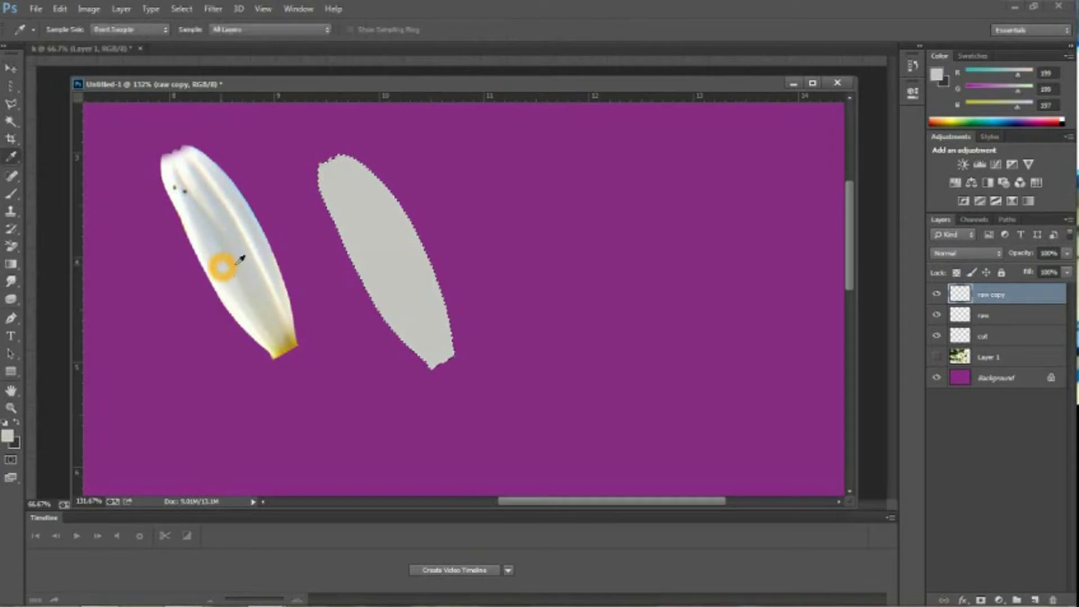
{"action": "left_click", "coordinate": [238, 264]}
{"action": "left_click", "coordinate": [243, 258]}
{"action": "left_click", "coordinate": [719, 302]}
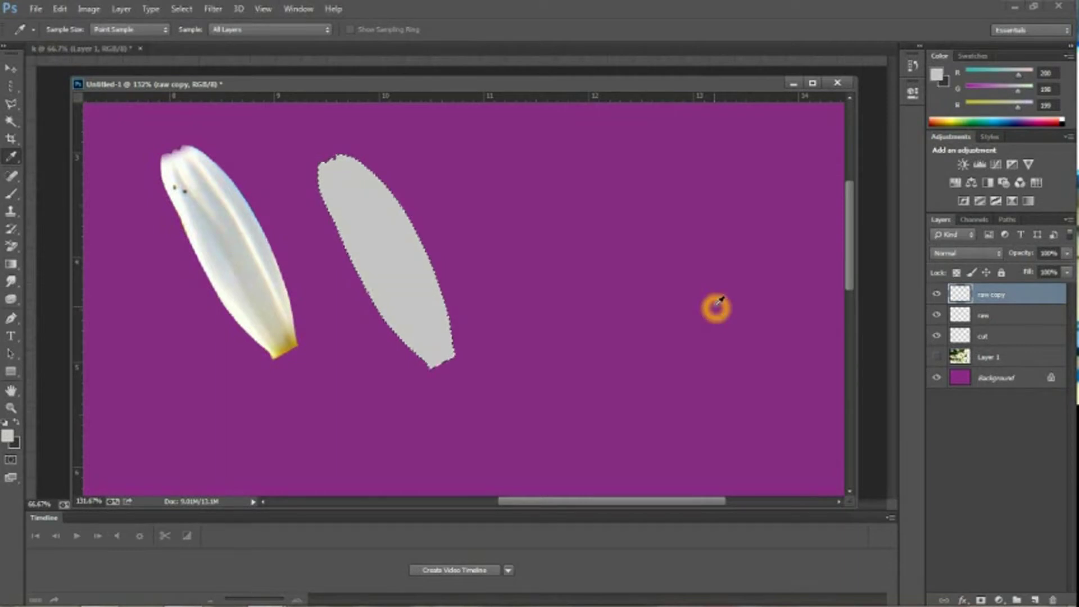
{"action": "key", "text": "ctrl+BackSpace"}
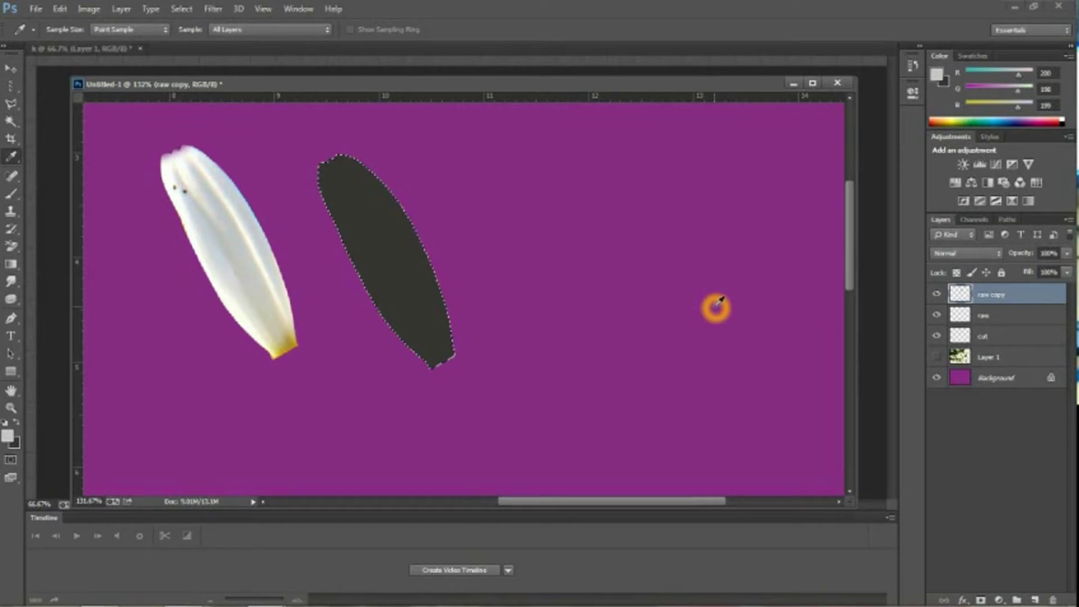
{"action": "key", "text": "alt+BackSpace"}
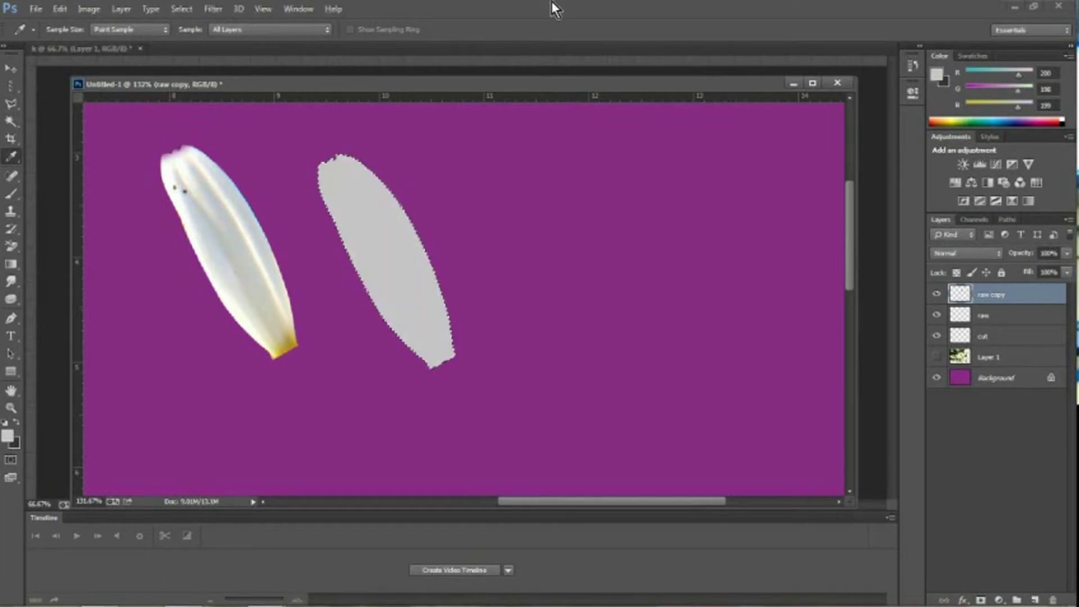
{"action": "left_click", "coordinate": [243, 259]}
{"action": "left_click", "coordinate": [748, 266]}
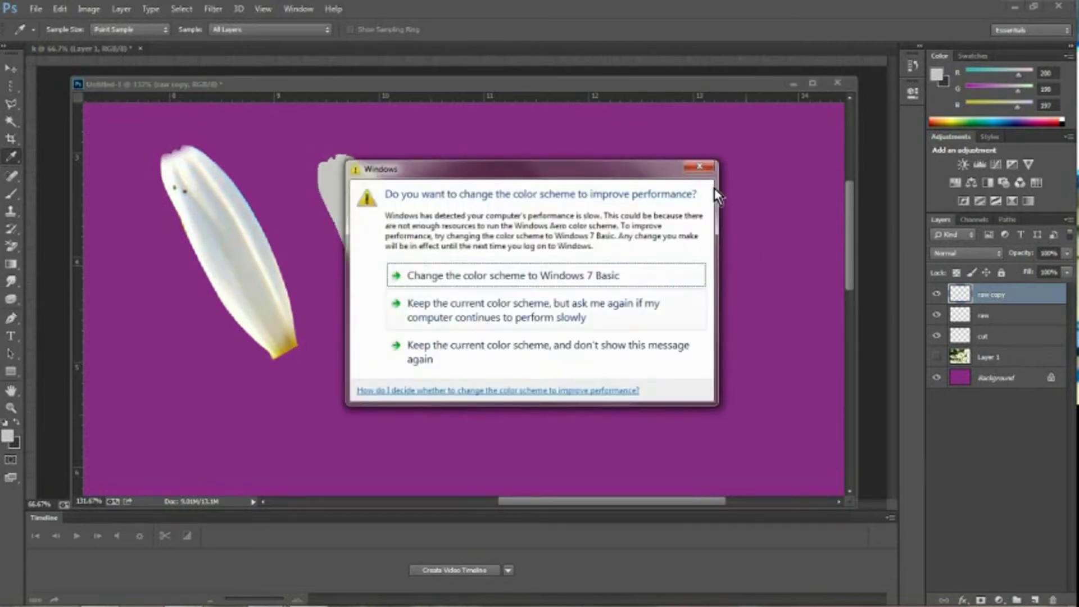
{"action": "left_click", "coordinate": [699, 171]}
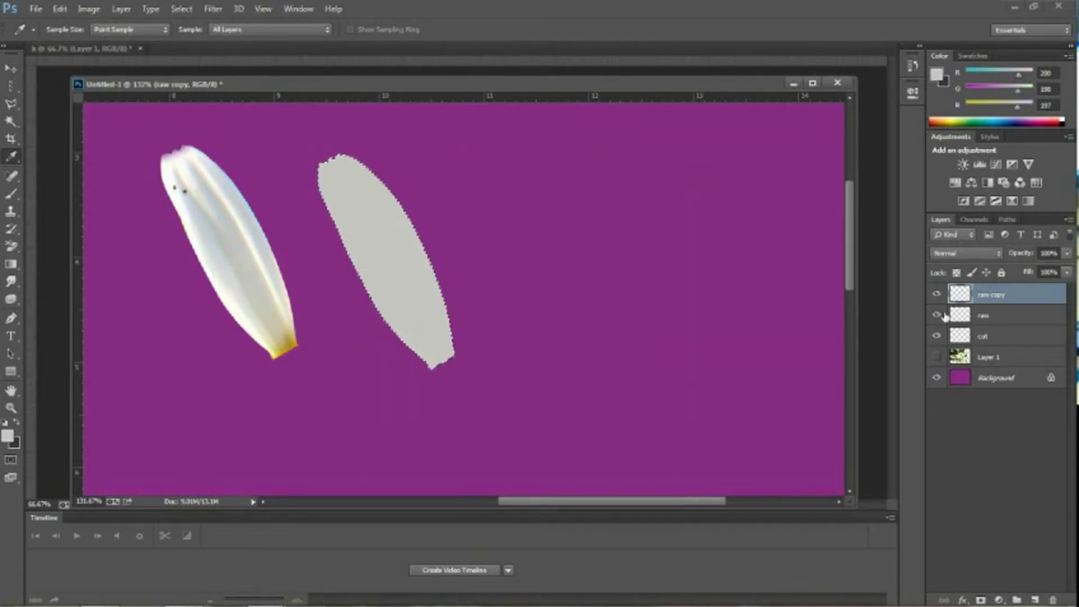
- Toggle the raw copy and raw layers' visibility to compare, making raw active
{"action": "left_click", "coordinate": [936, 297]}
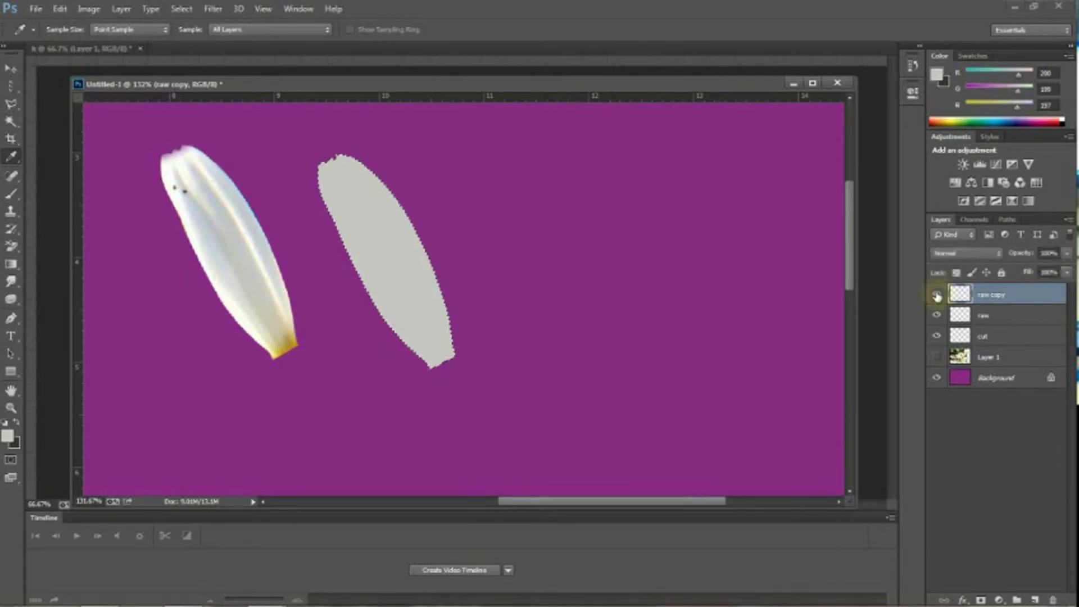
{"action": "left_click", "coordinate": [937, 296]}
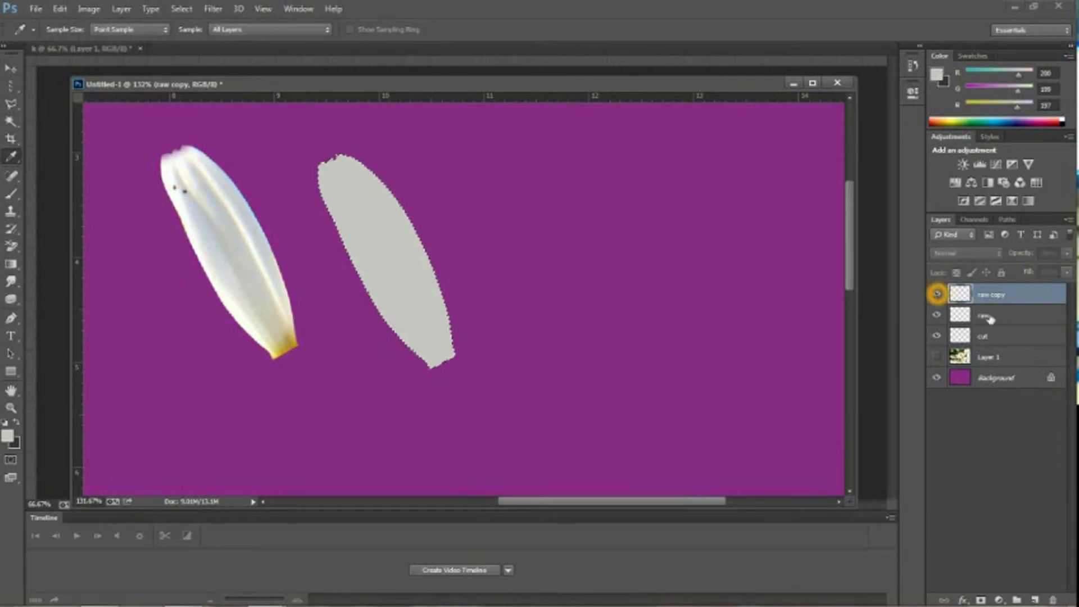
{"action": "left_click", "coordinate": [937, 296]}
{"action": "left_click", "coordinate": [993, 317]}
{"action": "left_click", "coordinate": [937, 316]}
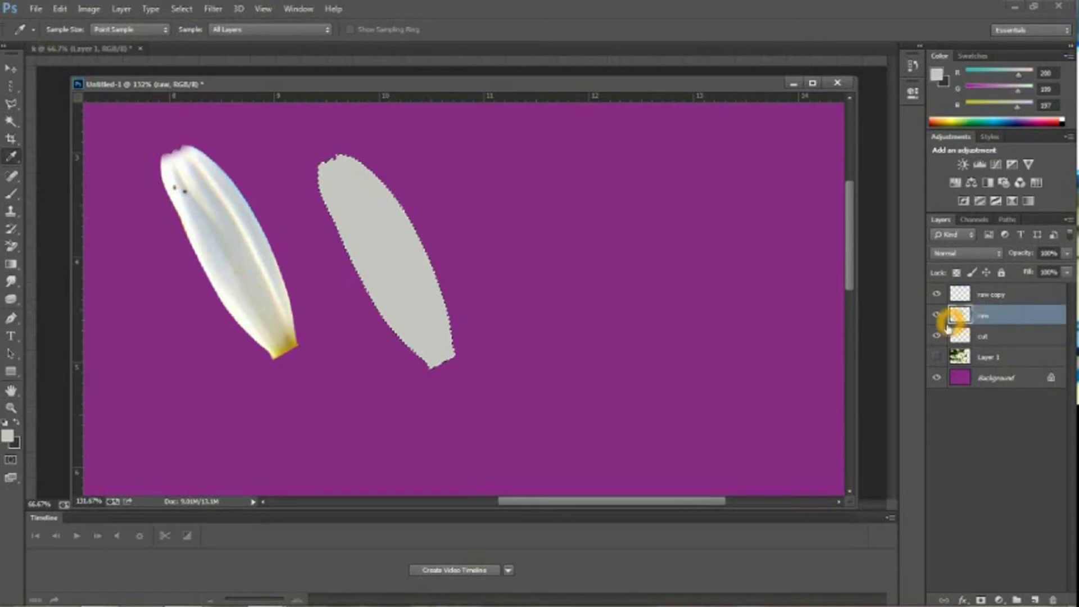
{"action": "left_click", "coordinate": [936, 316]}
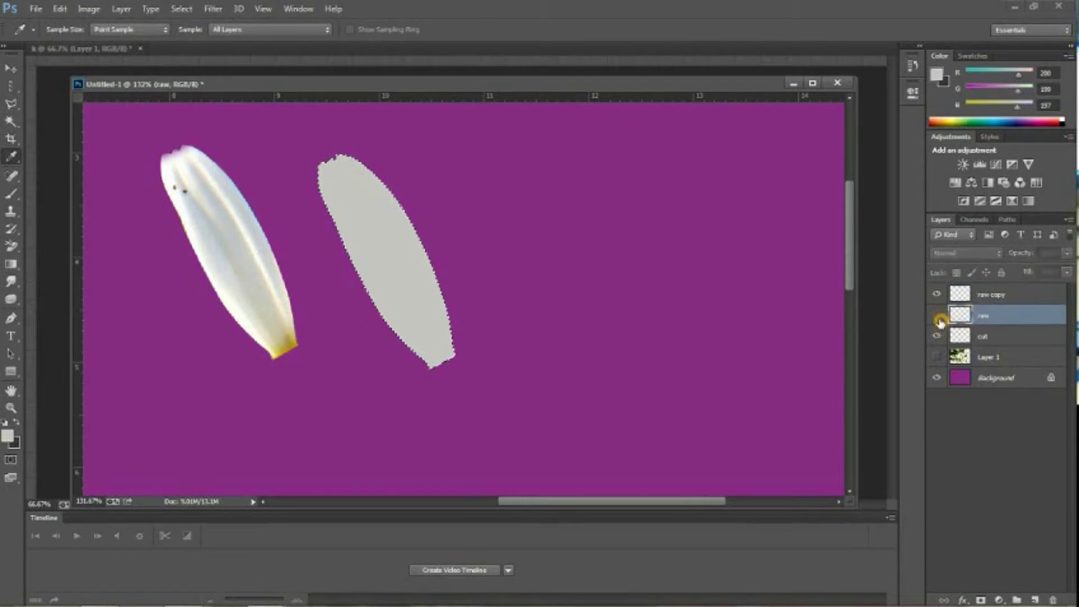
{"action": "left_click", "coordinate": [937, 316]}
{"action": "left_click", "coordinate": [937, 315]}
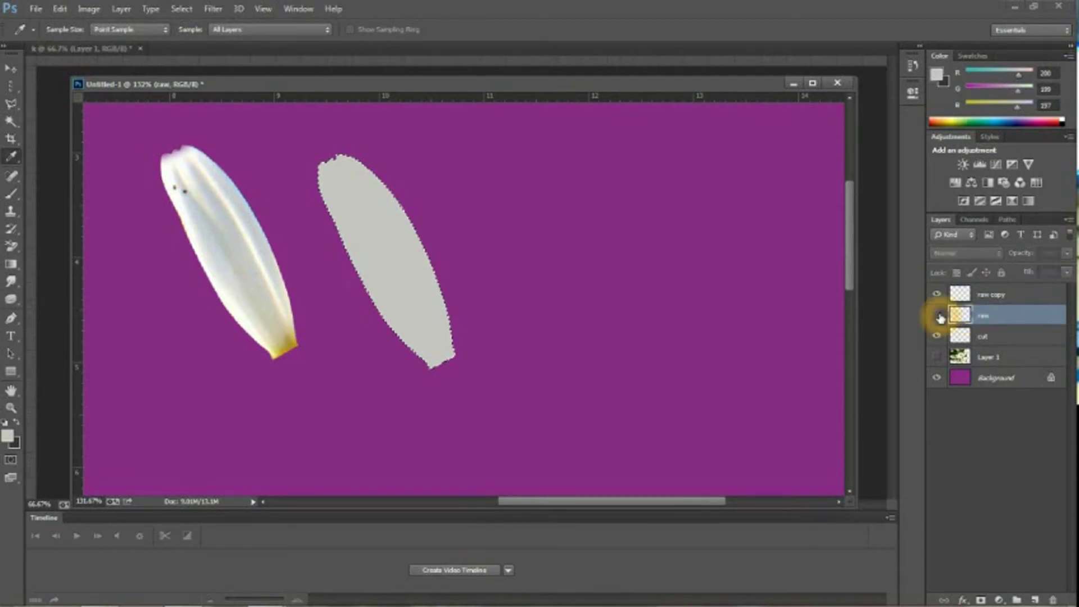
{"action": "left_click", "coordinate": [963, 317]}
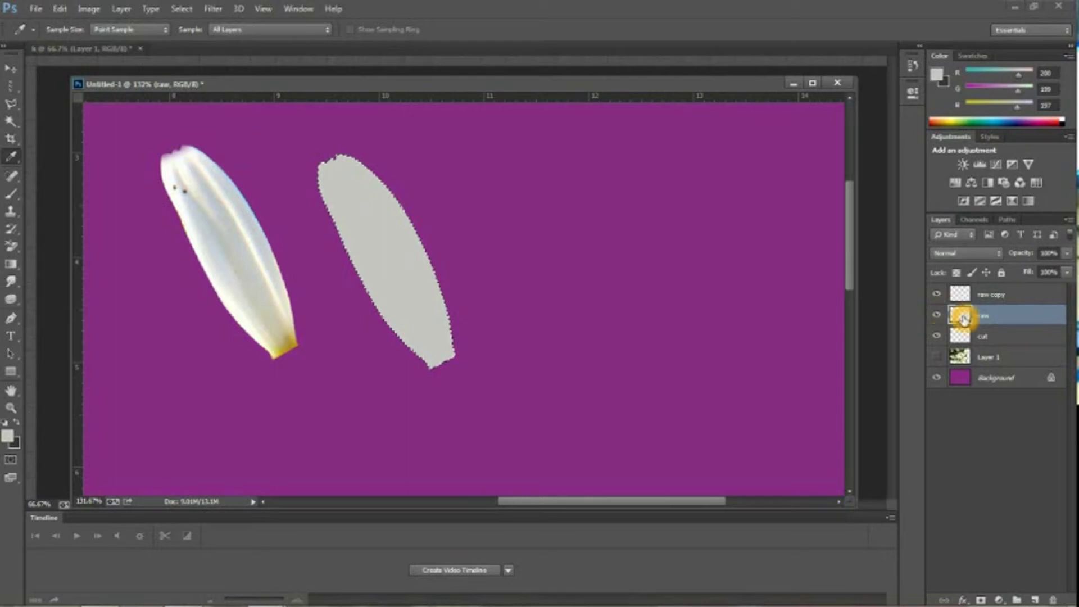
- Set the foreground colour to pure white (#ffffff) in the Color Picker
{"action": "left_click", "coordinate": [6, 436]}
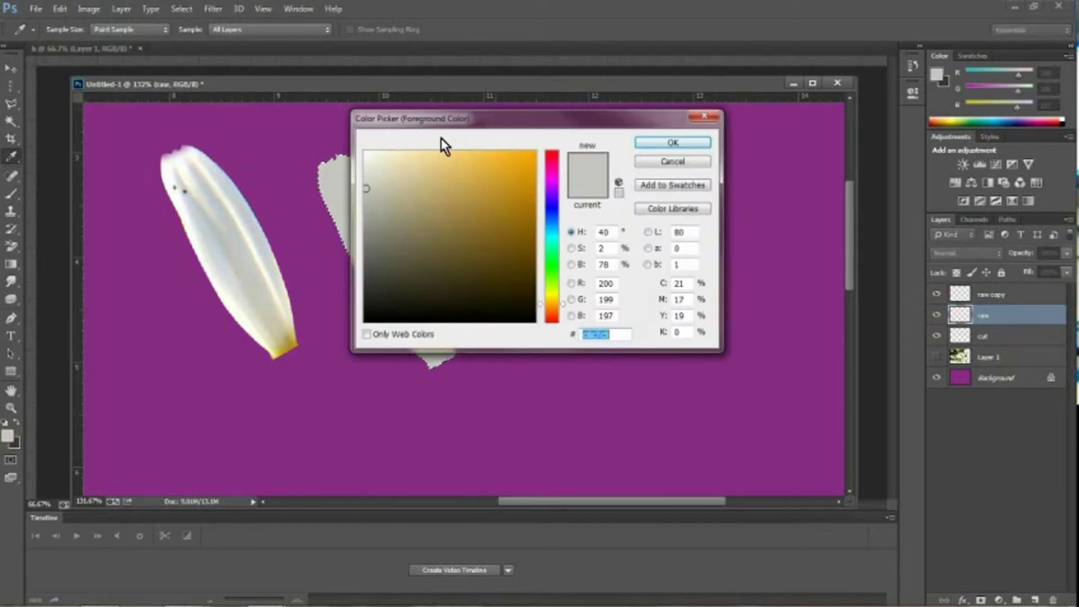
{"action": "left_click_drag", "start_coordinate": [385, 158], "coordinate": [365, 150]}
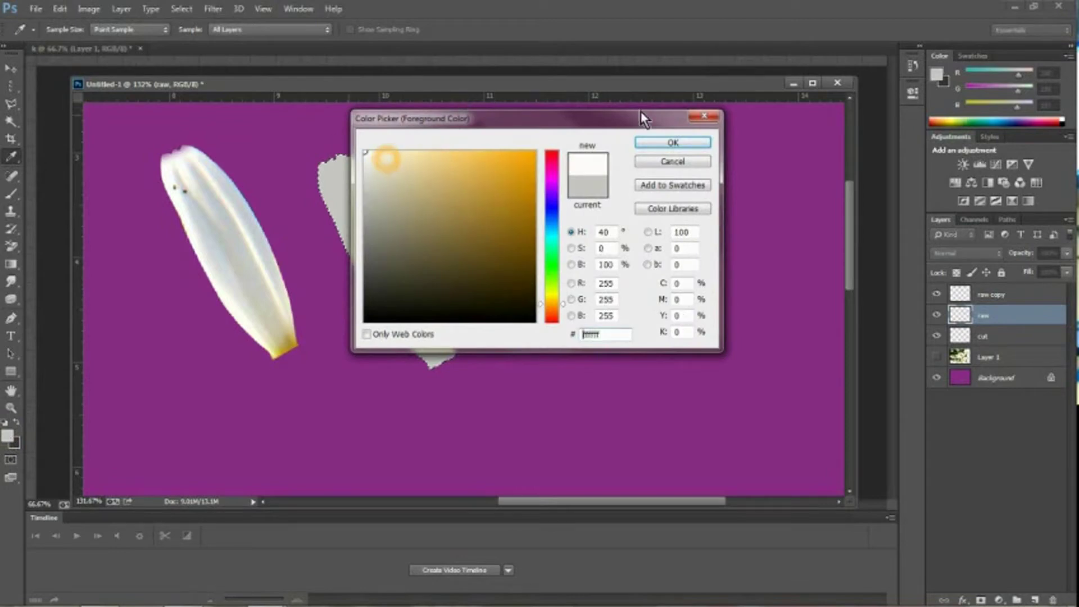
{"action": "left_click", "coordinate": [703, 144]}
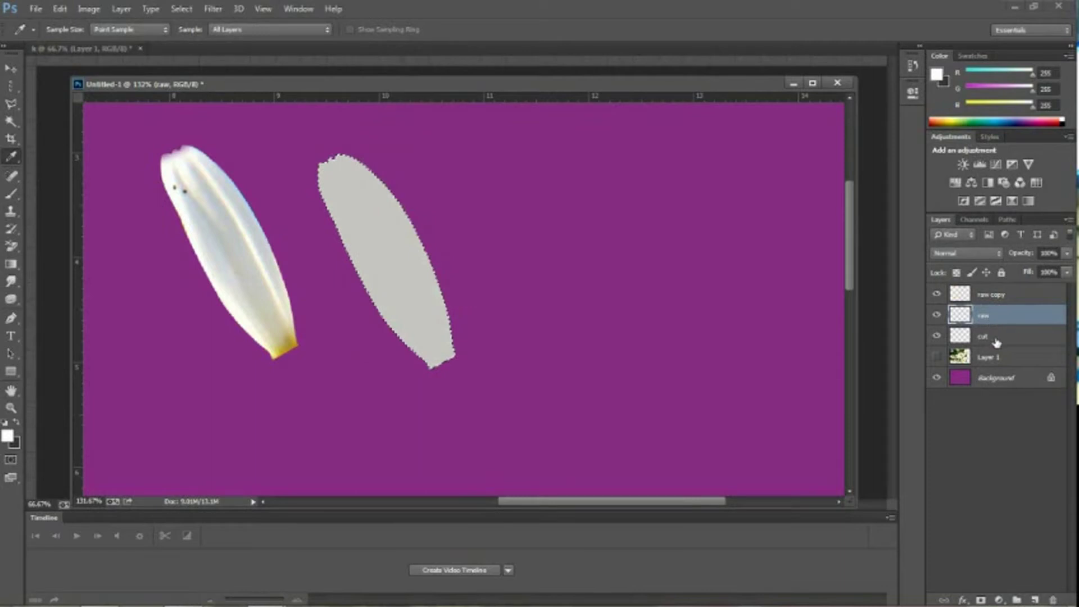
{"action": "left_click", "coordinate": [996, 342]}
{"action": "left_click", "coordinate": [1034, 290]}
- Turn off the raw copy layer so the white petal on raw shows beside the photo petal
{"action": "left_click", "coordinate": [947, 299]}
{"action": "left_click", "coordinate": [946, 300]}
{"action": "left_click", "coordinate": [946, 302]}
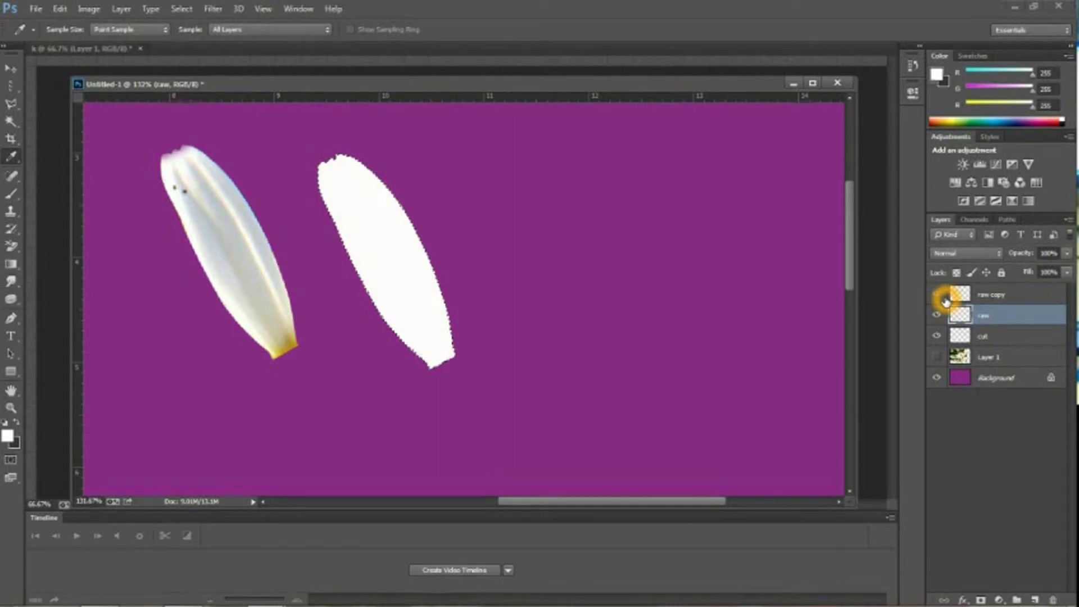
{"action": "left_click", "coordinate": [945, 302]}
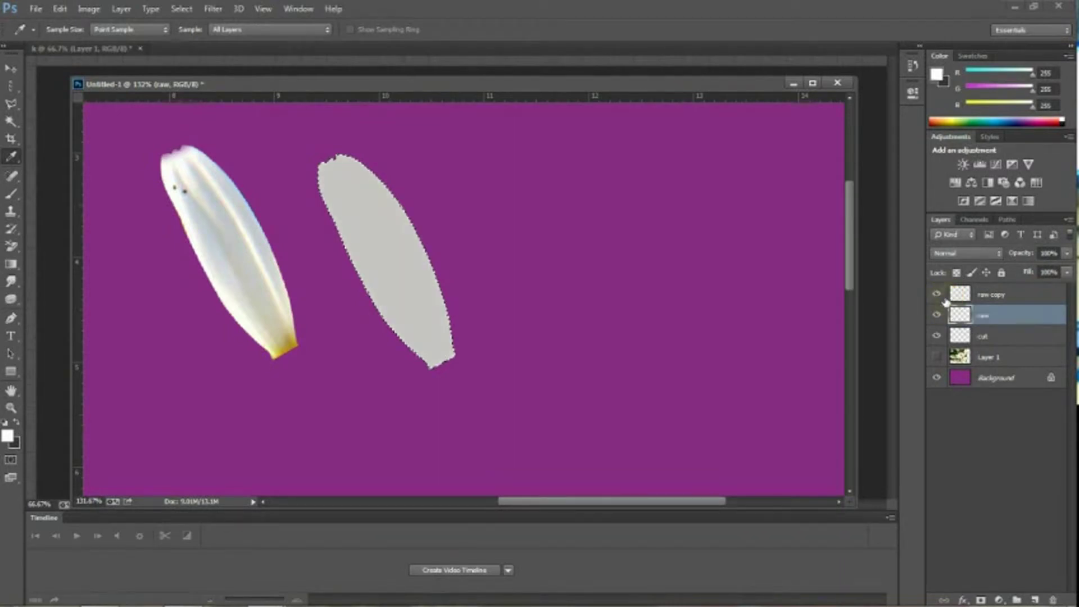
{"action": "left_click", "coordinate": [946, 302]}
{"action": "left_click", "coordinate": [946, 301]}
{"action": "left_click", "coordinate": [946, 302]}
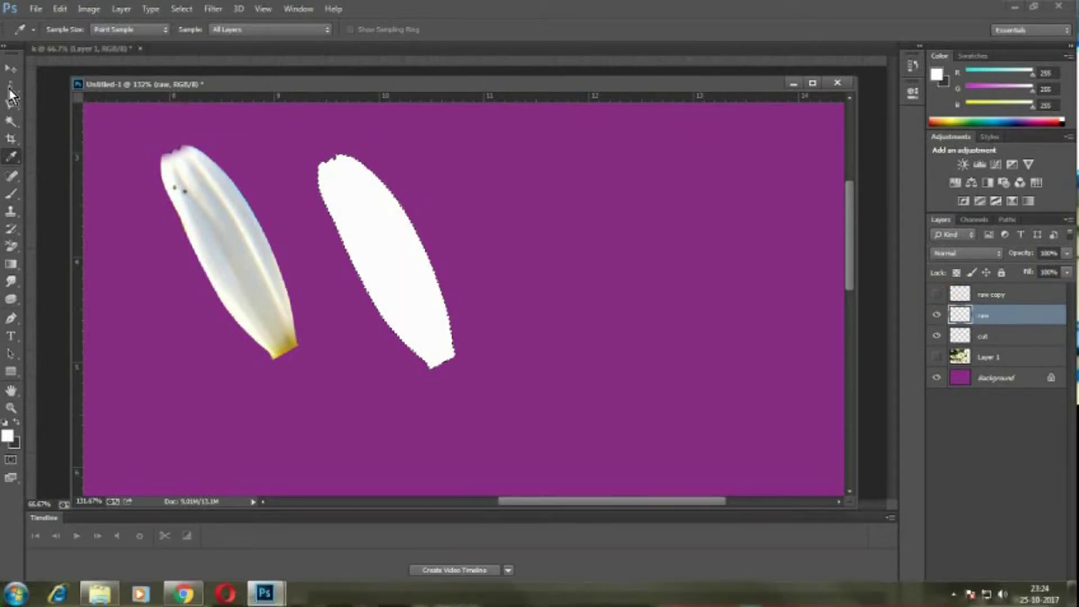
{"action": "left_click", "coordinate": [12, 68]}
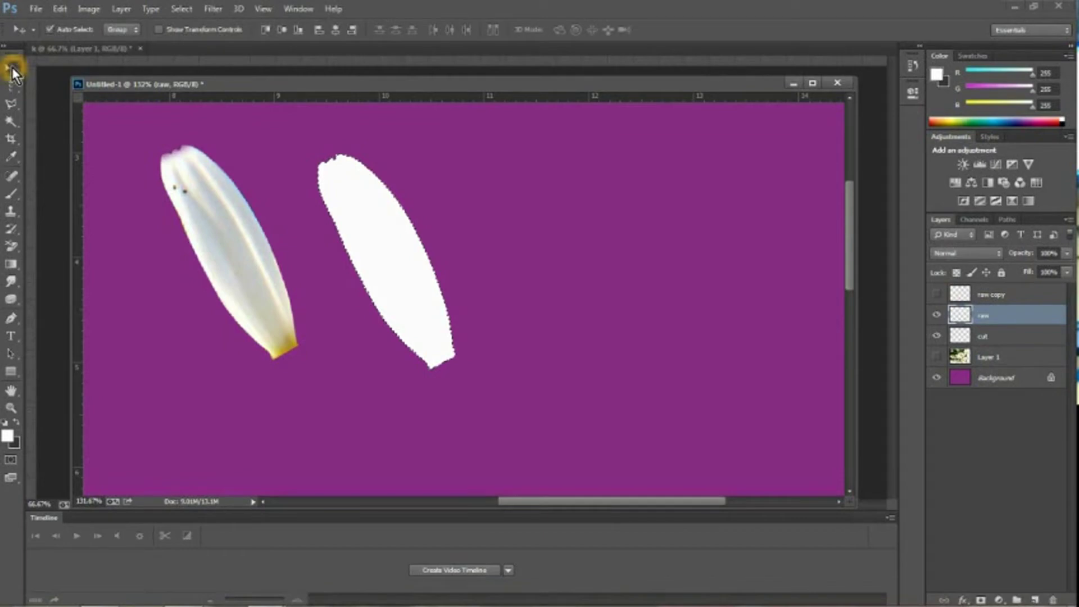
- Place the grey raw copy petal over the white petal, offset slightly to reveal a white edge
{"action": "mouse_move", "coordinate": [385, 255]}
{"action": "left_mouse_down"}
{"action": "mouse_move", "coordinate": [404, 256]}
{"action": "mouse_move", "coordinate": [362, 265]}
{"action": "left_mouse_up"}
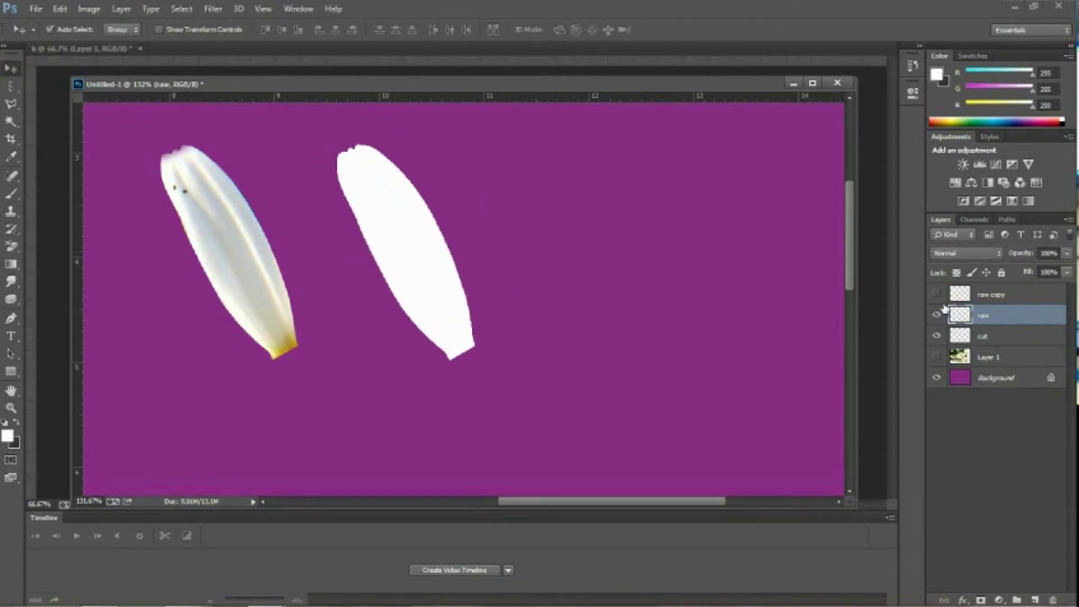
{"action": "left_click", "coordinate": [937, 295]}
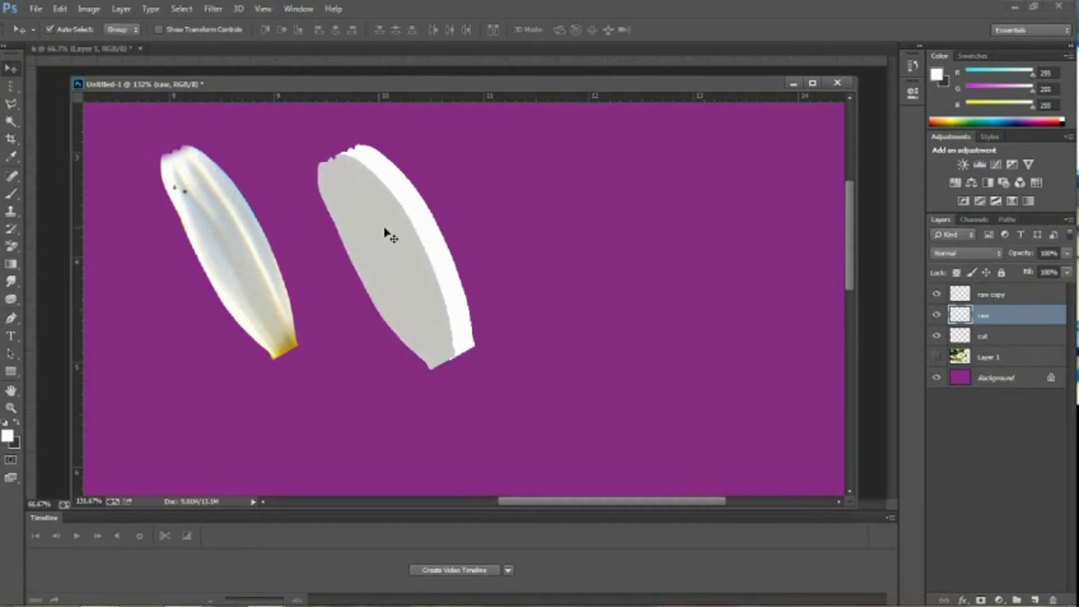
{"action": "left_click", "coordinate": [382, 229]}
{"action": "left_click_drag", "start_coordinate": [383, 230], "coordinate": [510, 208]}
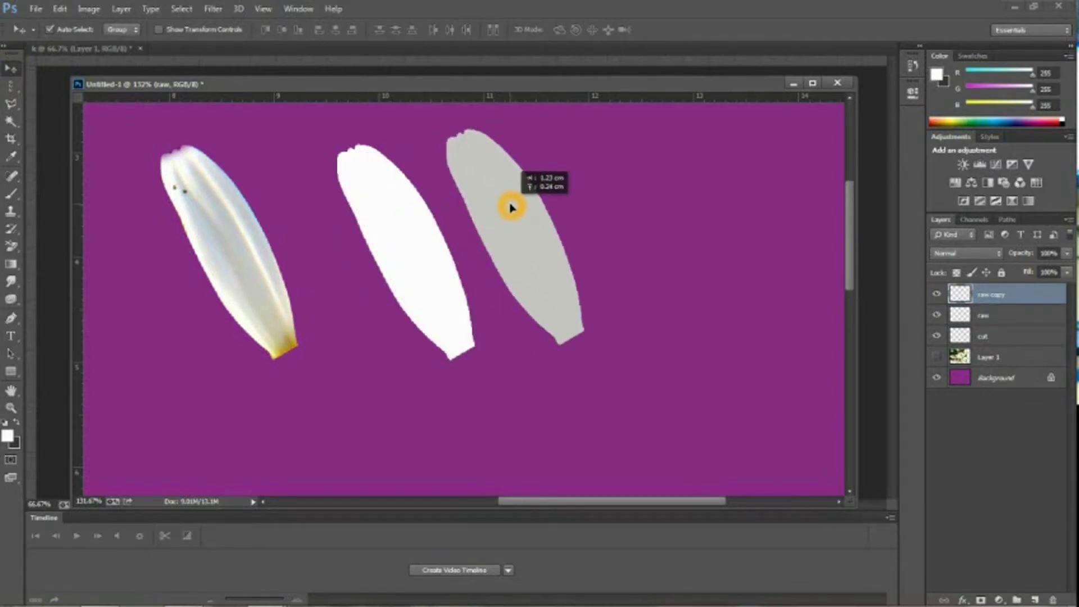
{"action": "left_click_drag", "start_coordinate": [490, 210], "coordinate": [391, 227]}
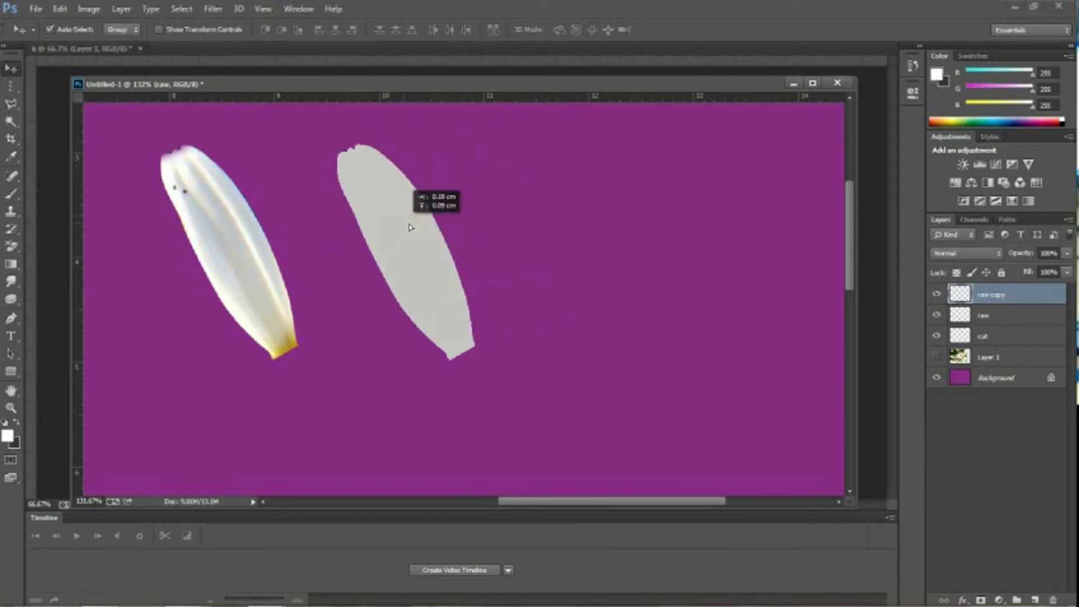
{"action": "left_click_drag", "start_coordinate": [391, 227], "coordinate": [400, 226]}
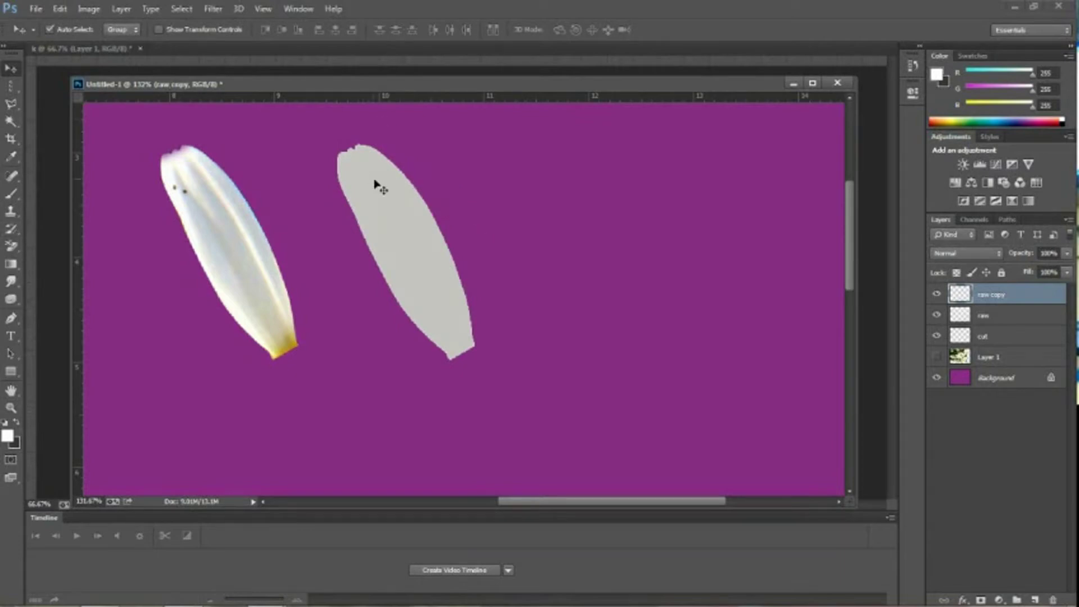
- Set up the Sponge tool in Desaturate mode at 50% flow
{"action": "left_click", "coordinate": [378, 180]}
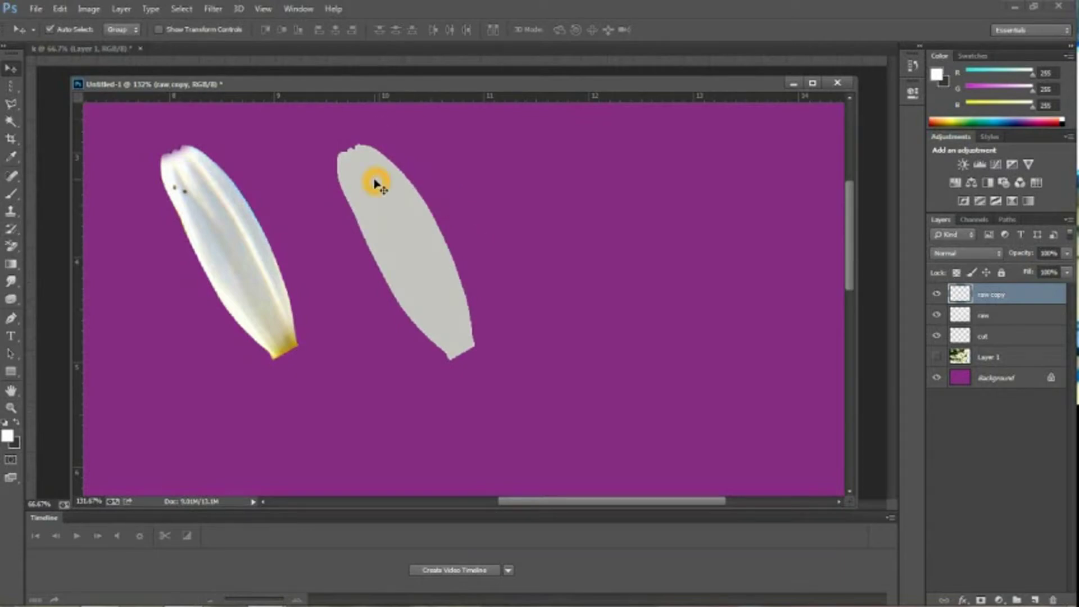
{"action": "left_click", "coordinate": [10, 132]}
{"action": "left_click", "coordinate": [12, 316]}
{"action": "left_click", "coordinate": [12, 304]}
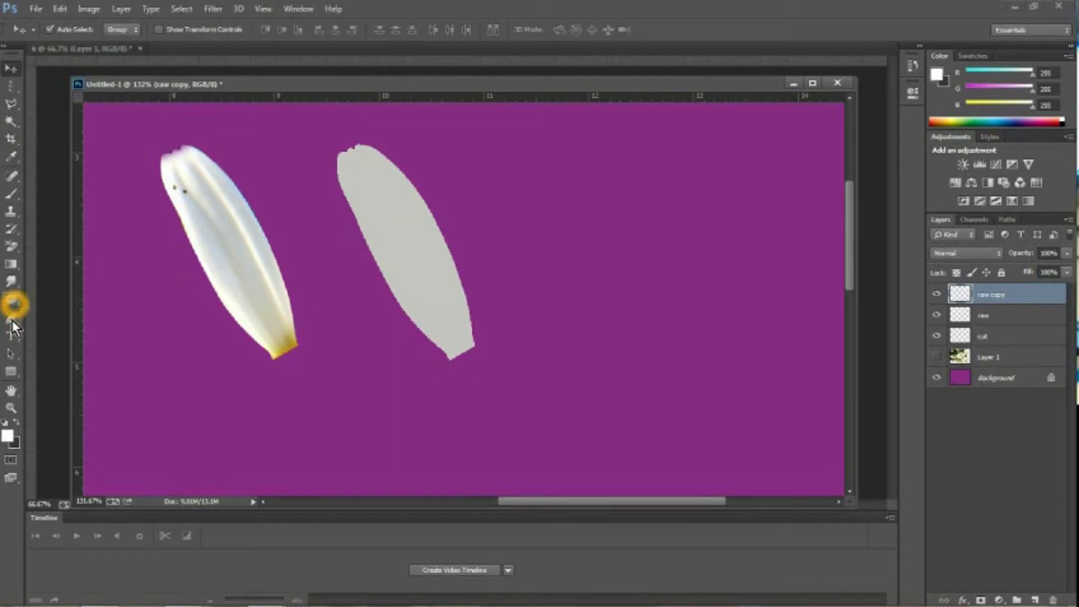
{"action": "left_click", "coordinate": [12, 302]}
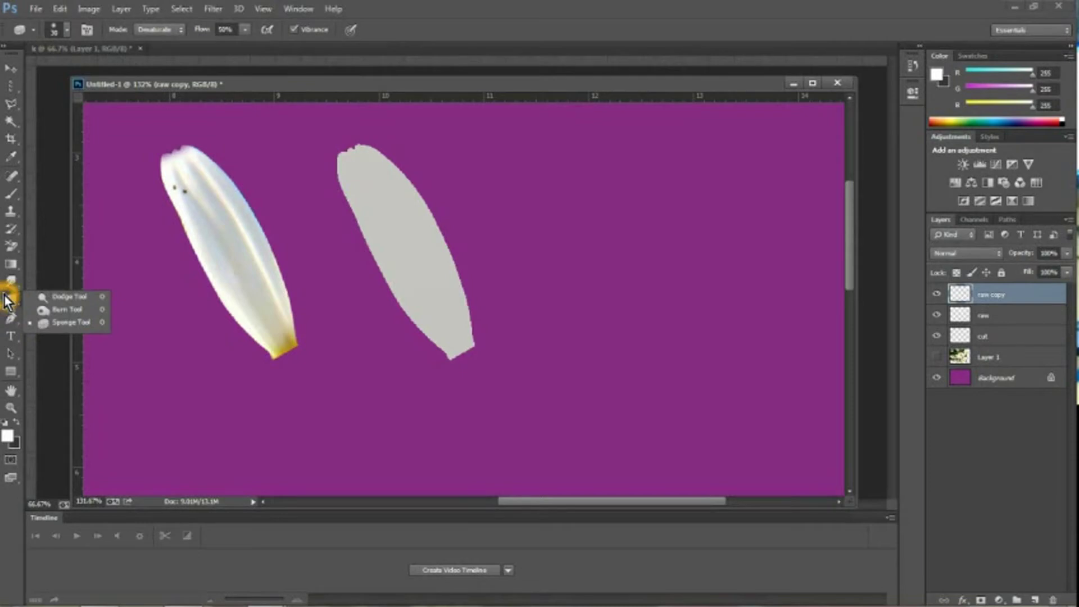
- Try a smudge on the grey petal's top edge and zoom in around the petals
{"action": "left_click", "coordinate": [10, 281]}
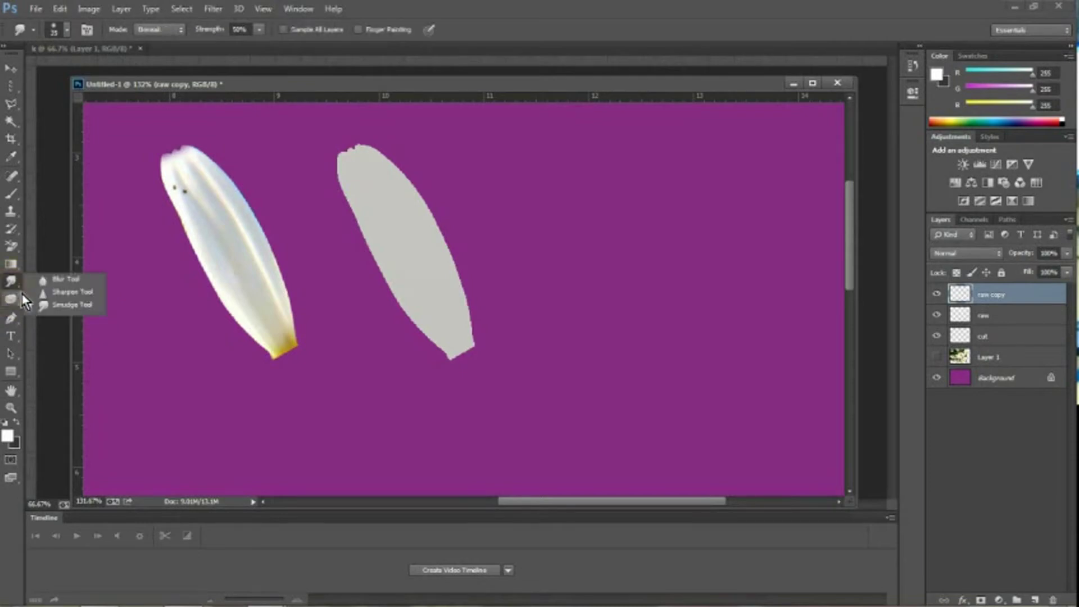
{"action": "left_click", "coordinate": [64, 311]}
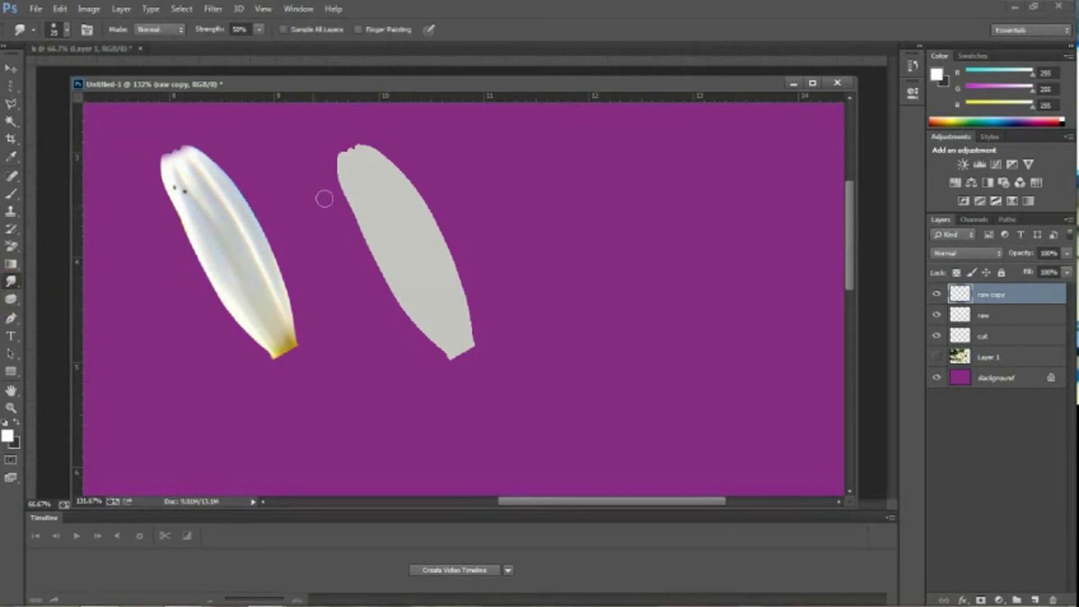
{"action": "left_click", "coordinate": [378, 150]}
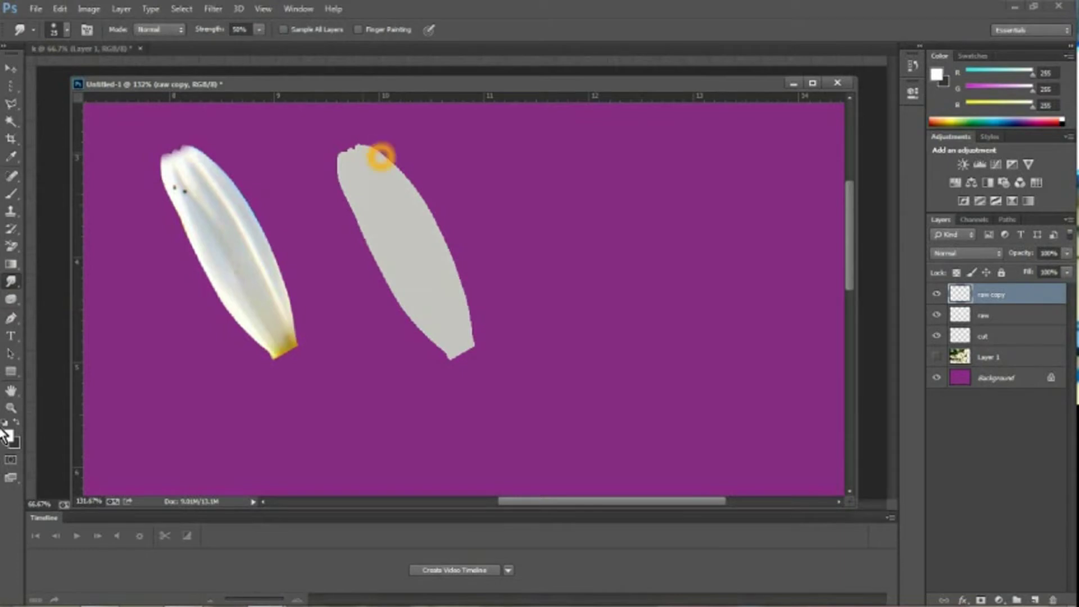
{"action": "left_click", "coordinate": [13, 412]}
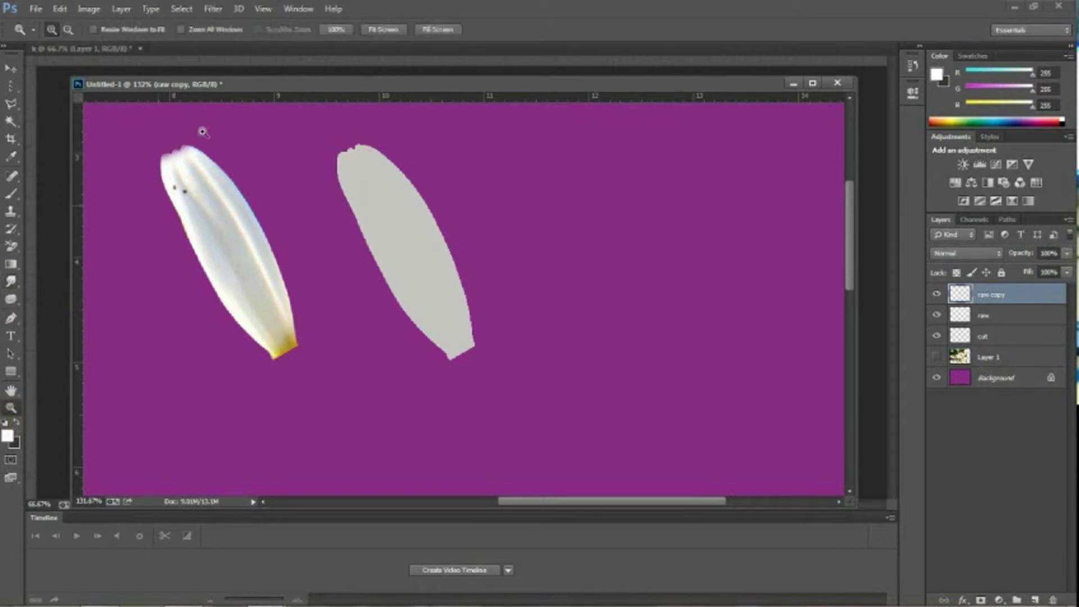
{"action": "mouse_move", "coordinate": [295, 128]}
{"action": "left_mouse_down"}
{"action": "mouse_move", "coordinate": [603, 407]}
{"action": "mouse_move", "coordinate": [583, 403]}
{"action": "left_mouse_up"}
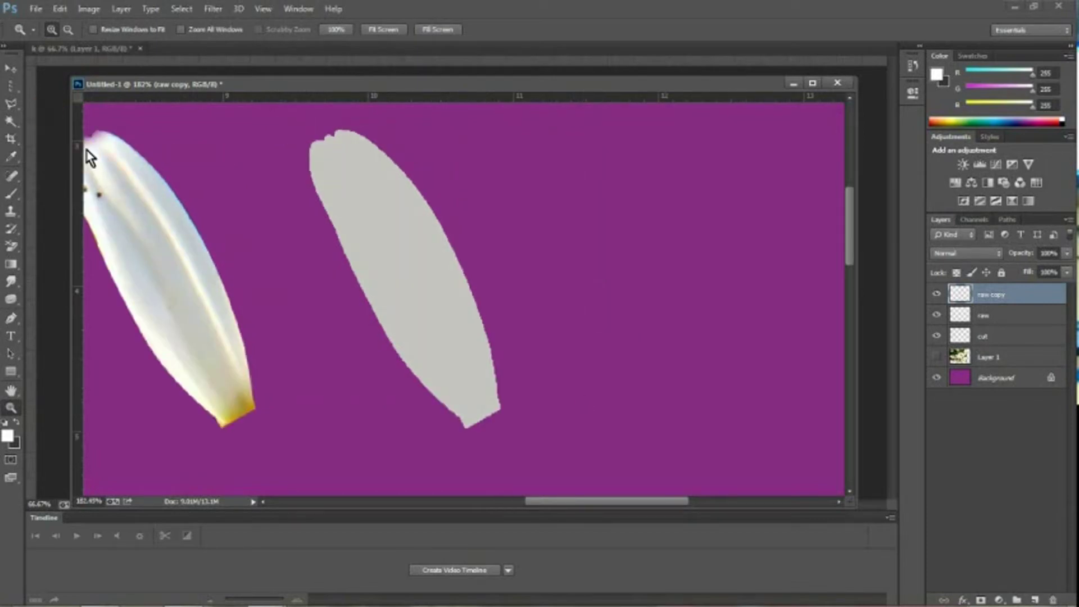
- Attempt a Clone Stamp on the grey petal and dismiss the missing source-point warning
{"action": "key", "text": "s"}
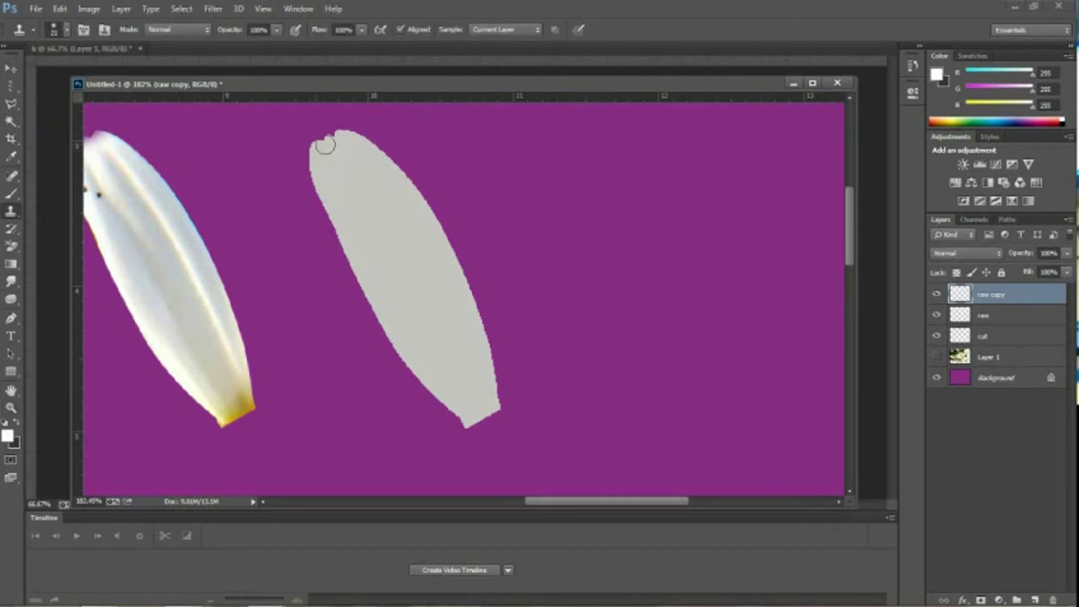
{"action": "left_click", "coordinate": [337, 137]}
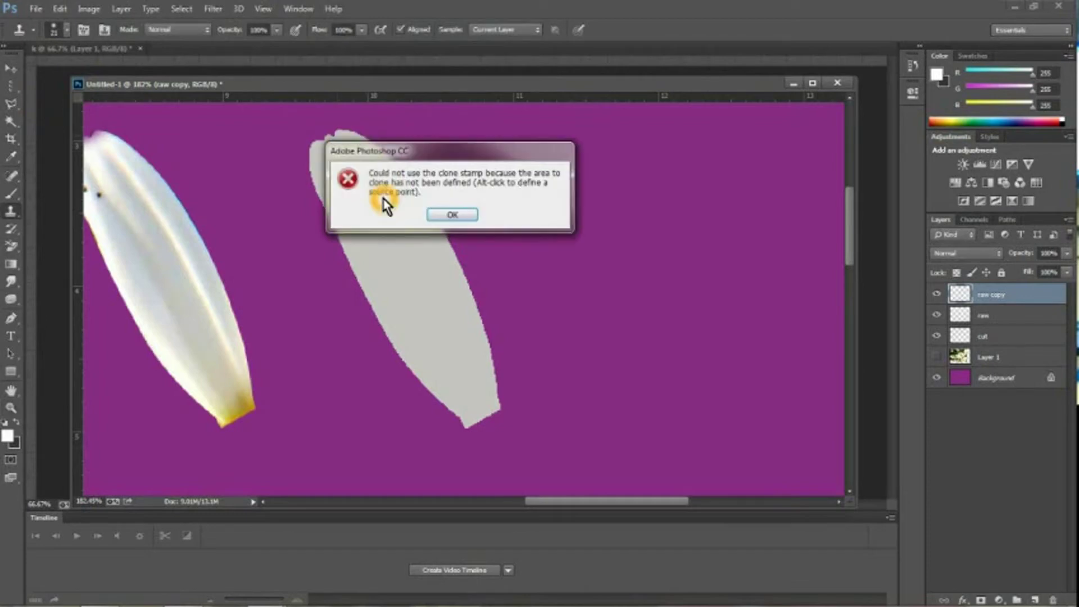
{"action": "left_click", "coordinate": [453, 215]}
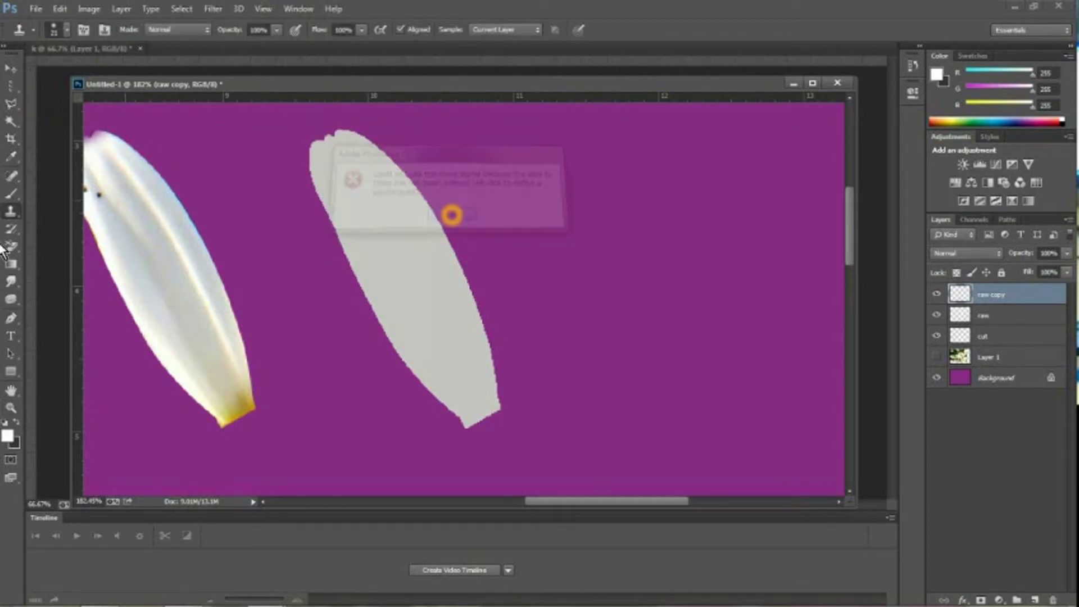
{"action": "left_click", "coordinate": [11, 281]}
- Smudge notches into the grey petal's tip with a larger brush, undoing the right-edge strokes
{"action": "left_click", "coordinate": [332, 141]}
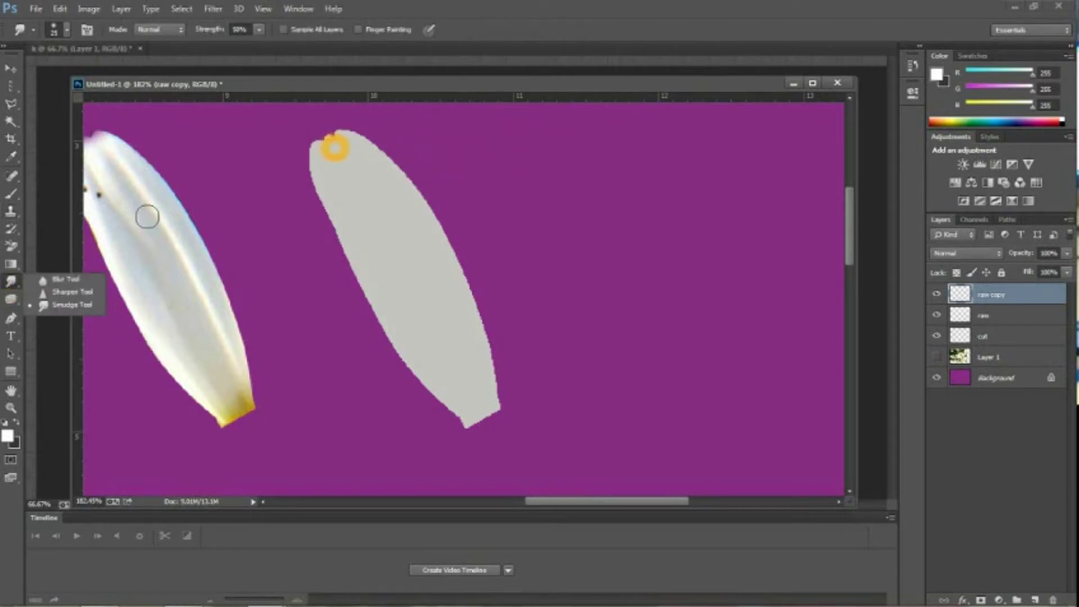
{"action": "left_click", "coordinate": [69, 305]}
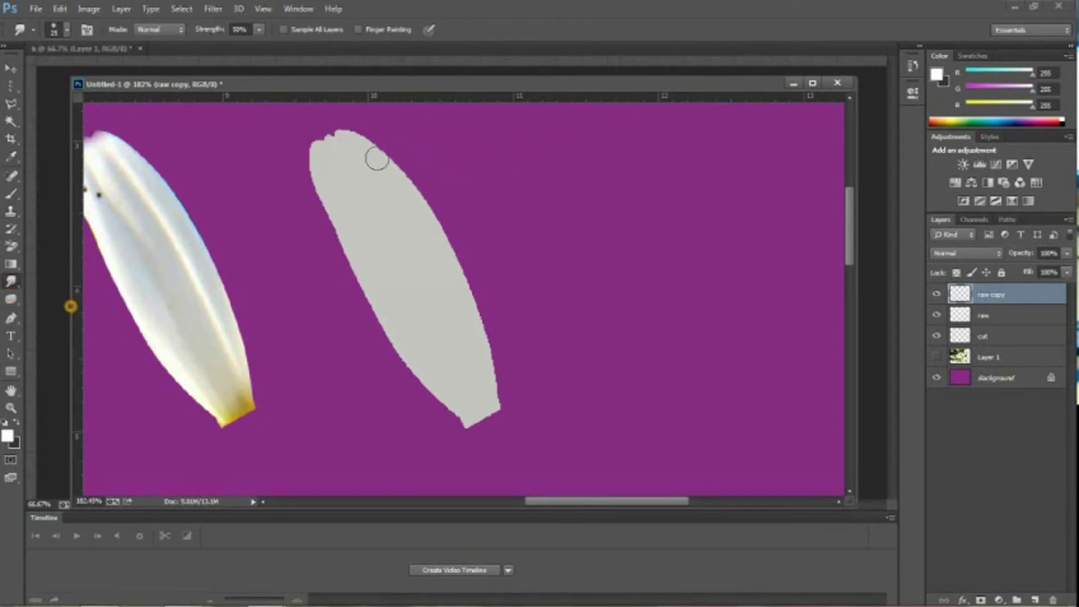
{"action": "left_click", "coordinate": [339, 140]}
{"action": "left_click_drag", "start_coordinate": [338, 141], "coordinate": [378, 194]}
{"action": "mouse_move", "coordinate": [340, 148]}
{"action": "left_mouse_down"}
{"action": "mouse_move", "coordinate": [339, 139]}
{"action": "mouse_move", "coordinate": [419, 219]}
{"action": "left_mouse_up"}
{"action": "left_click", "coordinate": [298, 147]}
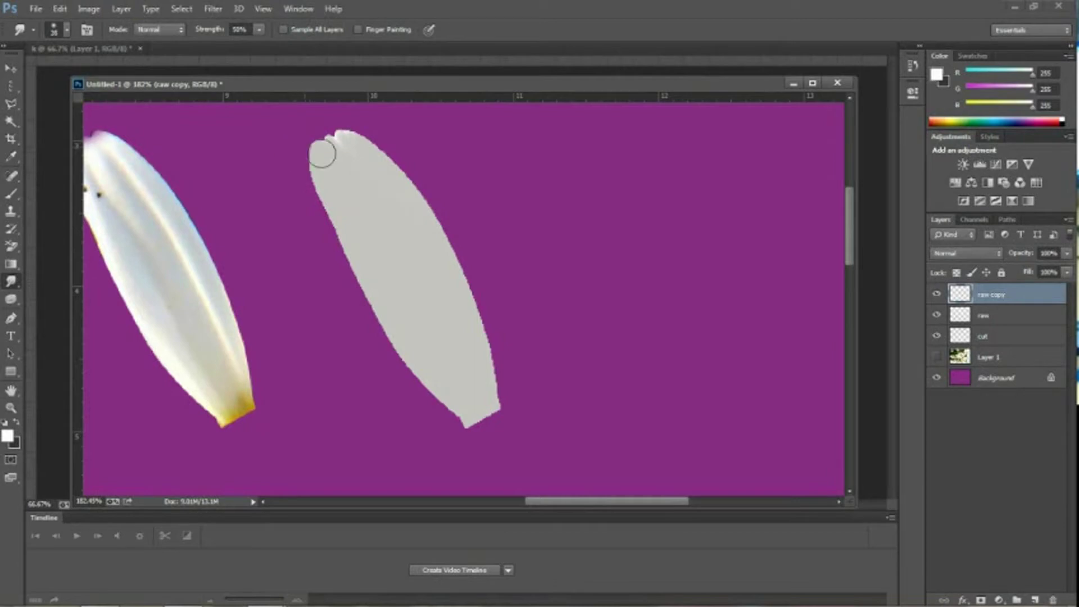
{"action": "key", "text": "bracketright"}
{"action": "key", "text": "bracketright"}
{"action": "key", "text": "bracketright"}
{"action": "left_click_drag", "start_coordinate": [320, 154], "coordinate": [344, 154]}
{"action": "left_click", "coordinate": [345, 148]}
{"action": "left_click_drag", "start_coordinate": [433, 271], "coordinate": [446, 275]}
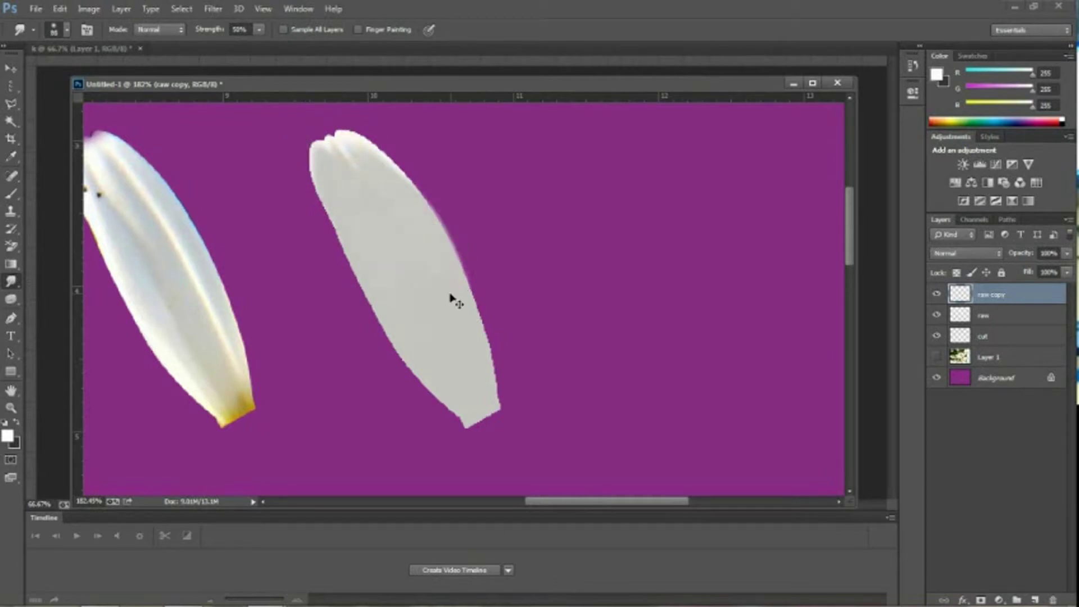
{"action": "left_click", "coordinate": [453, 297]}
{"action": "key", "text": "ctrl+alt+z"}
{"action": "key", "text": "ctrl+alt+z"}
{"action": "key", "text": "ctrl+alt+z"}
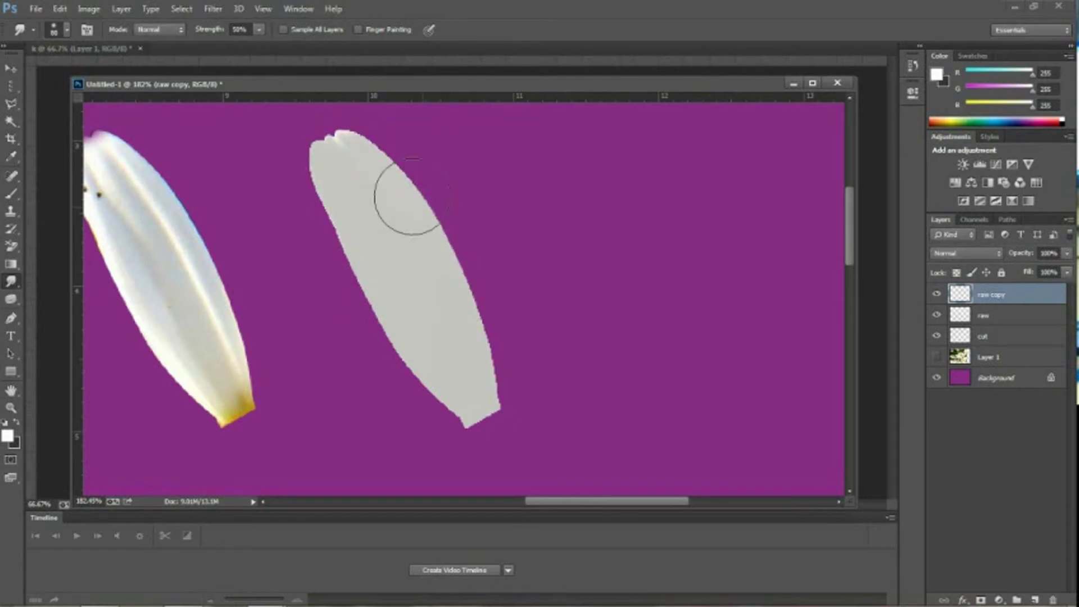
- Feather the grey petal's left and lower-left edges softly into the purple background
{"action": "left_click_drag", "start_coordinate": [170, 396], "coordinate": [257, 390]}
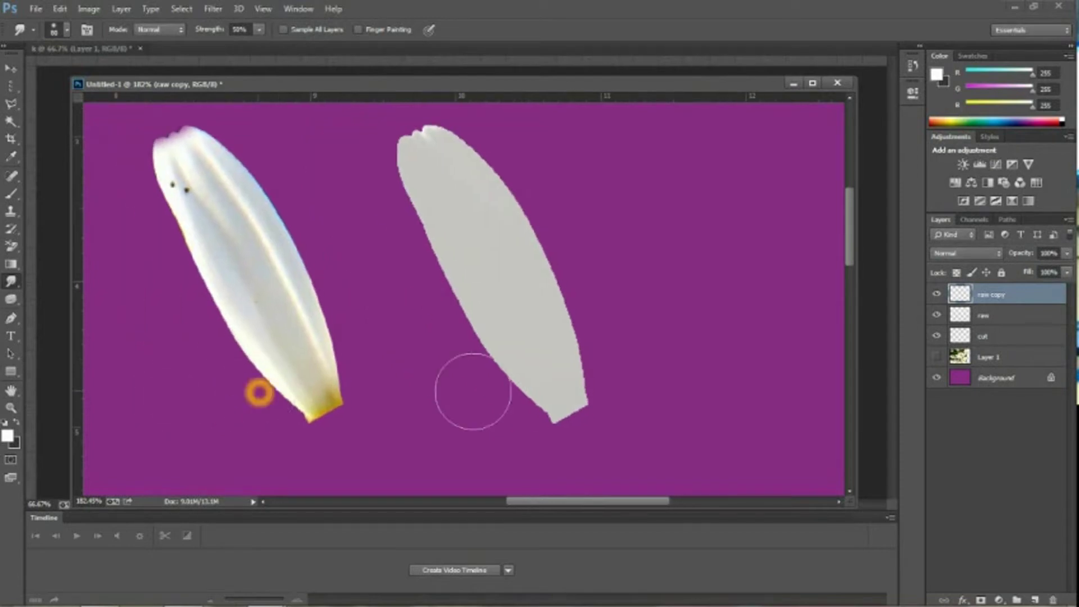
{"action": "left_click_drag", "start_coordinate": [515, 416], "coordinate": [465, 365]}
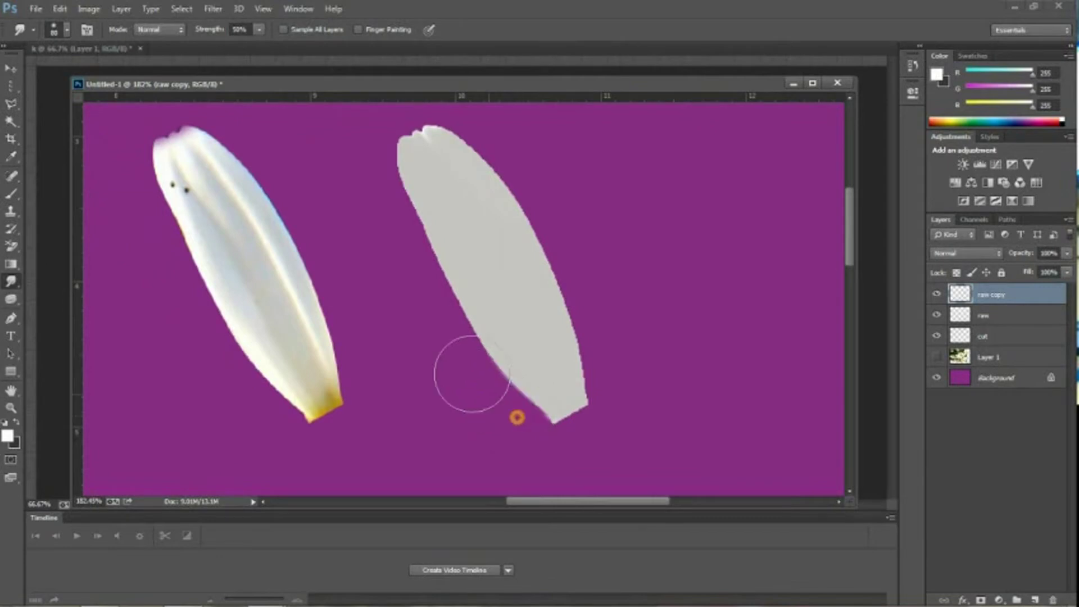
{"action": "left_click_drag", "start_coordinate": [430, 274], "coordinate": [414, 158]}
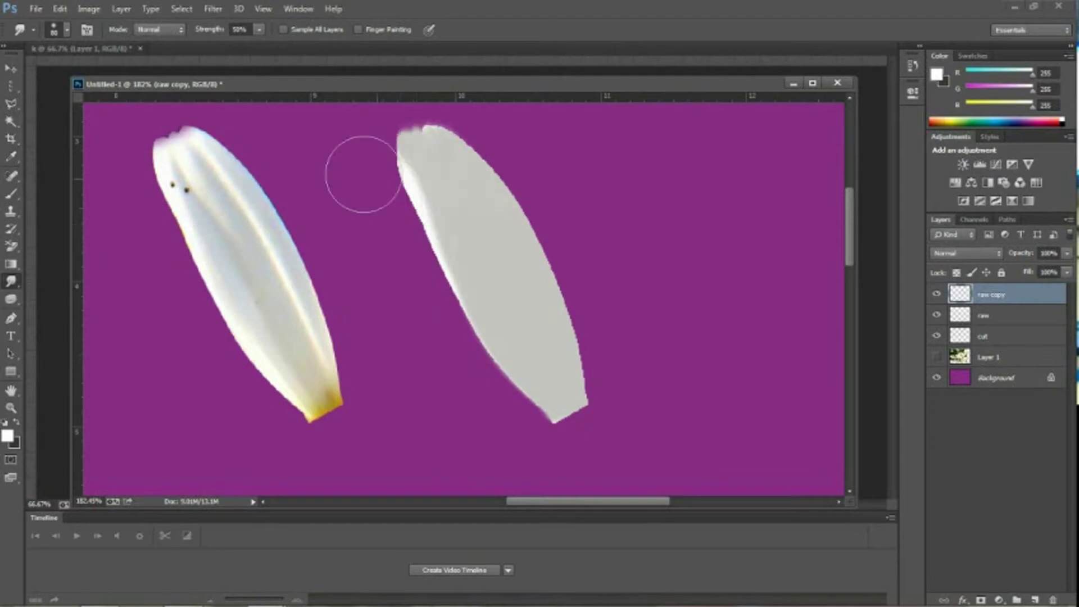
{"action": "left_click", "coordinate": [399, 222]}
{"action": "left_click_drag", "start_coordinate": [400, 241], "coordinate": [404, 243]}
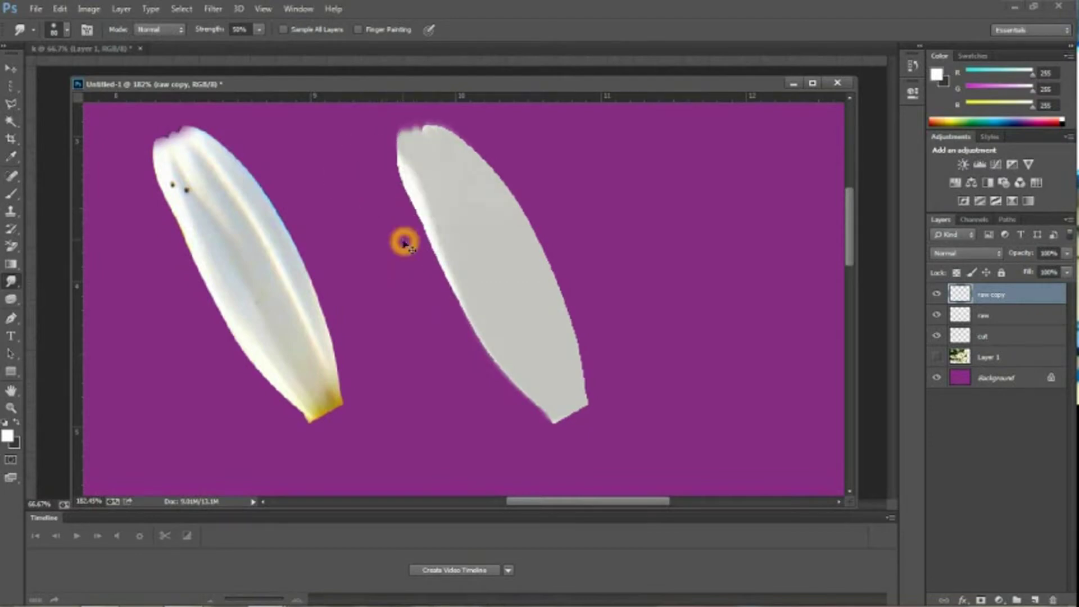
{"action": "key", "text": "ctrl+alt+z"}
{"action": "key", "text": "ctrl+alt+z"}
{"action": "key", "text": "ctrl+alt+z"}
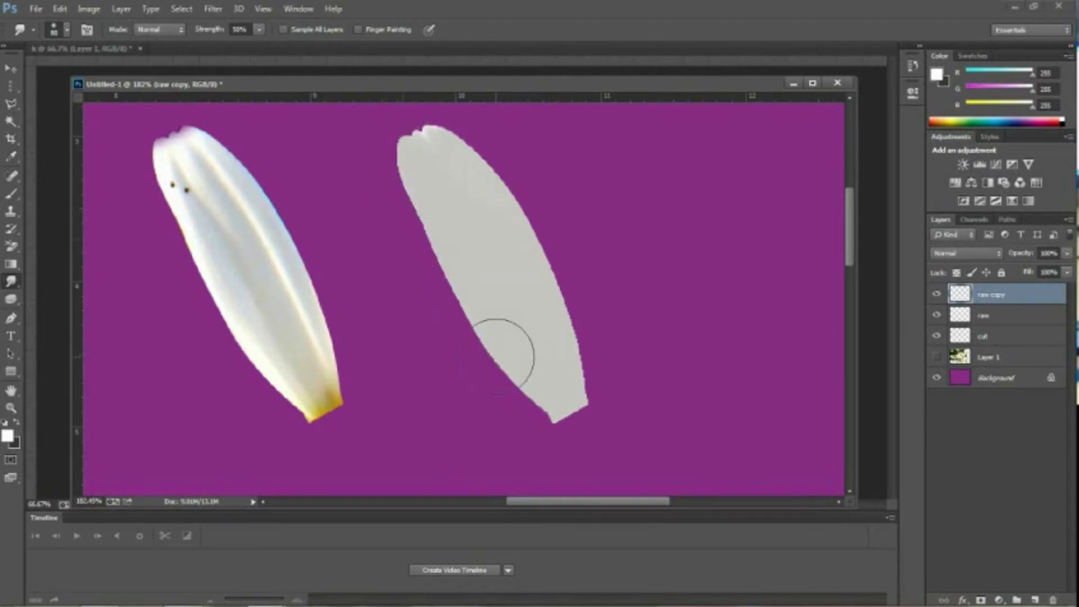
{"action": "mouse_move", "coordinate": [499, 356]}
{"action": "left_mouse_down"}
{"action": "mouse_move", "coordinate": [494, 320]}
{"action": "mouse_move", "coordinate": [495, 366]}
{"action": "mouse_move", "coordinate": [430, 248]}
{"action": "mouse_move", "coordinate": [424, 178]}
{"action": "left_mouse_up"}
{"action": "left_click", "coordinate": [441, 253]}
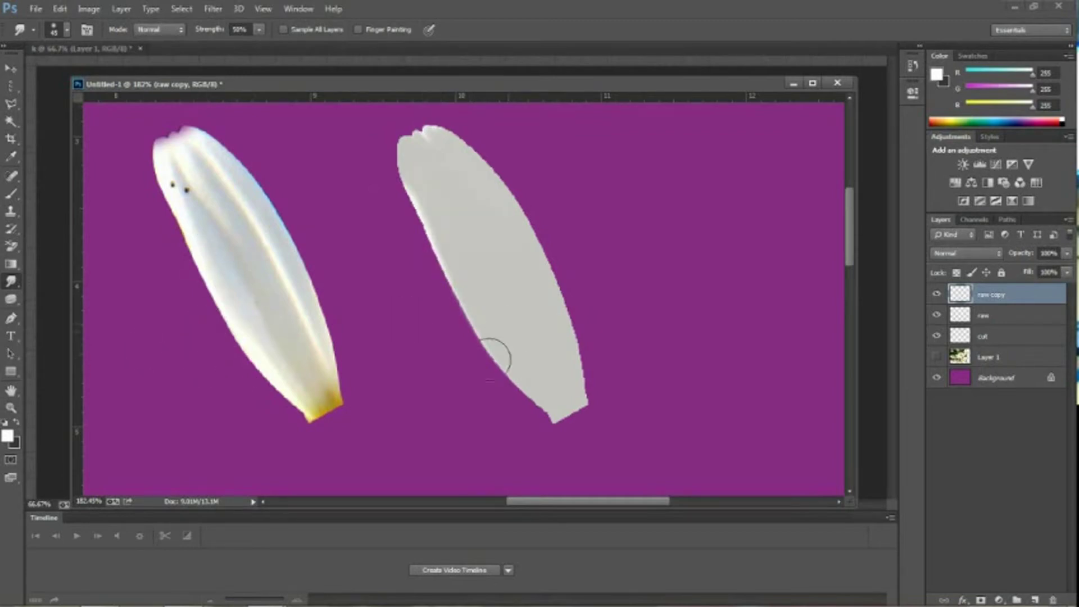
{"action": "left_click_drag", "start_coordinate": [489, 361], "coordinate": [428, 289]}
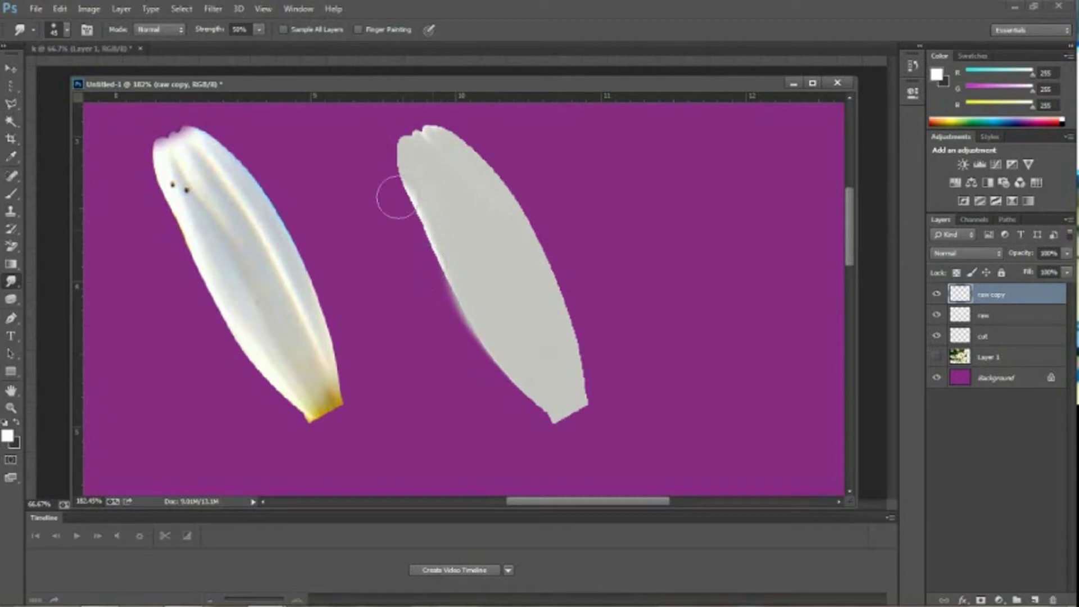
{"action": "mouse_move", "coordinate": [398, 196]}
{"action": "left_mouse_down"}
{"action": "mouse_move", "coordinate": [392, 126]}
{"action": "mouse_move", "coordinate": [403, 143]}
{"action": "mouse_move", "coordinate": [393, 126]}
{"action": "mouse_move", "coordinate": [414, 145]}
{"action": "mouse_move", "coordinate": [434, 136]}
{"action": "mouse_move", "coordinate": [500, 162]}
{"action": "left_mouse_up"}
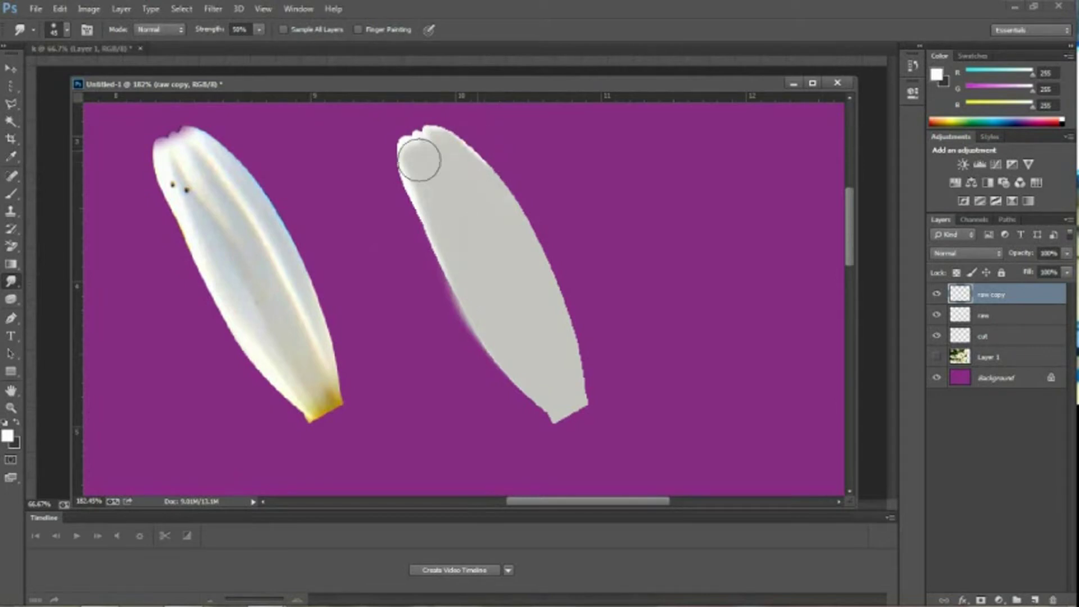
{"action": "left_click_drag", "start_coordinate": [436, 171], "coordinate": [436, 158]}
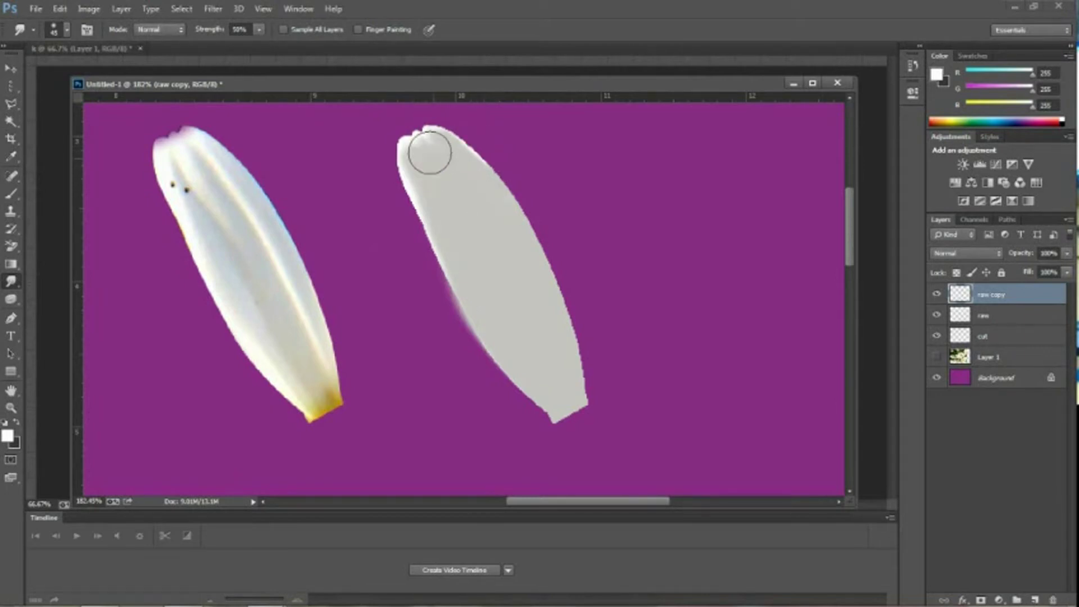
- Shrink the Smudge brush to 25 px and dab-smudge the grey petal's notched tip
{"action": "left_click", "coordinate": [430, 155]}
{"action": "key", "text": "bracketleft"}
{"action": "key", "text": "bracketleft"}
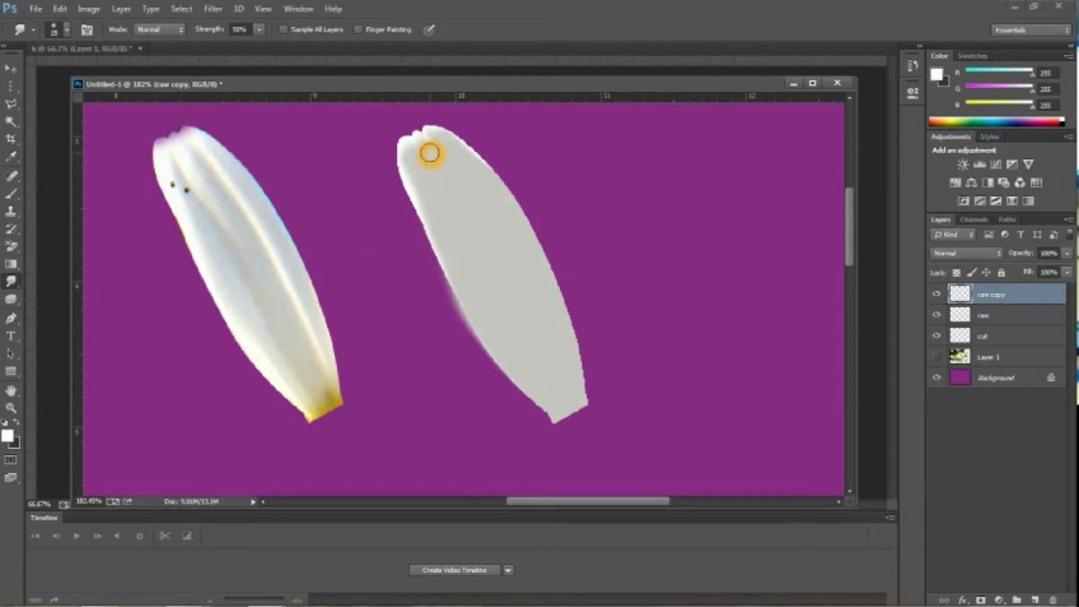
{"action": "left_click", "coordinate": [427, 145]}
{"action": "mouse_move", "coordinate": [437, 142]}
{"action": "left_mouse_down"}
{"action": "mouse_move", "coordinate": [457, 193]}
{"action": "mouse_move", "coordinate": [440, 147]}
{"action": "left_mouse_up"}
{"action": "left_click", "coordinate": [442, 152]}
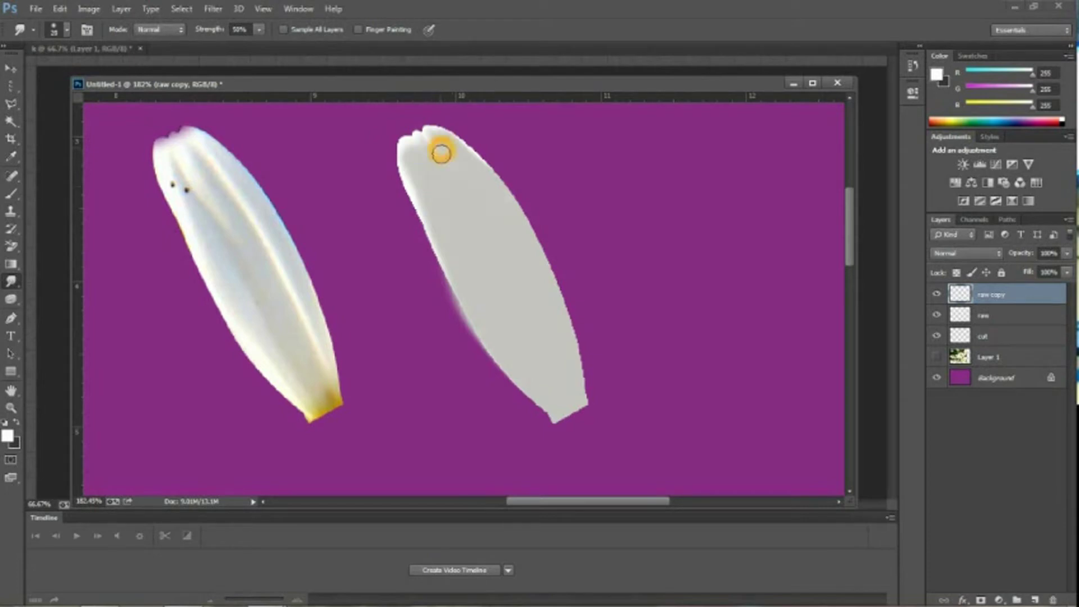
{"action": "left_click", "coordinate": [448, 164]}
- Draw a crease down from the tip, smear away the yellow speck, and streak shading down the petal
{"action": "mouse_move", "coordinate": [425, 149]}
{"action": "left_mouse_down"}
{"action": "mouse_move", "coordinate": [461, 200]}
{"action": "mouse_move", "coordinate": [421, 130]}
{"action": "mouse_move", "coordinate": [509, 246]}
{"action": "left_mouse_up"}
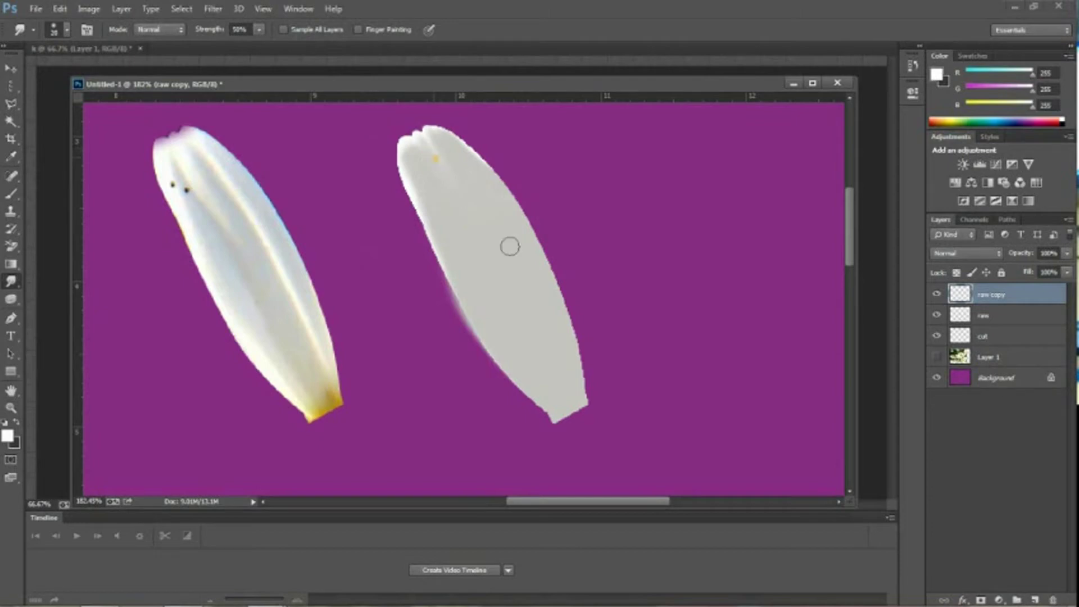
{"action": "left_click_drag", "start_coordinate": [433, 157], "coordinate": [455, 193]}
{"action": "left_click_drag", "start_coordinate": [423, 150], "coordinate": [498, 268]}
{"action": "left_click_drag", "start_coordinate": [444, 163], "coordinate": [556, 313]}
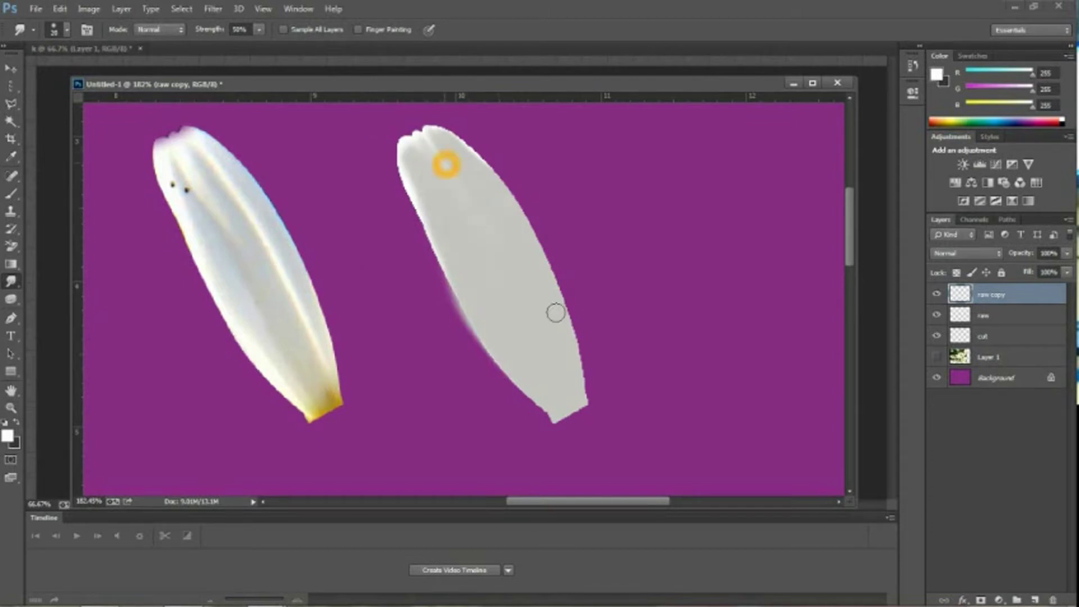
{"action": "left_click_drag", "start_coordinate": [448, 173], "coordinate": [538, 313]}
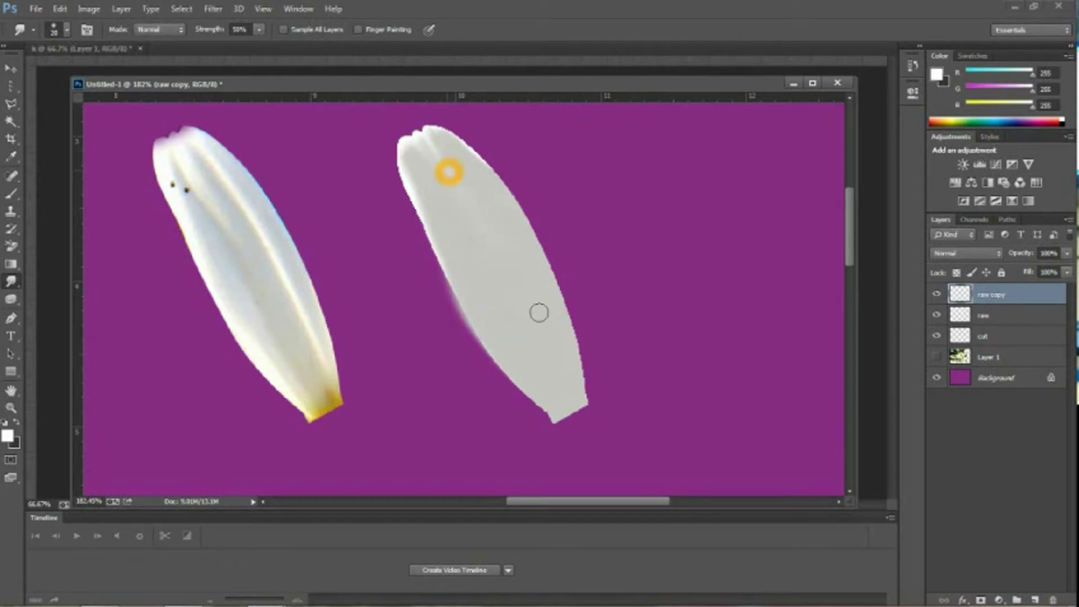
{"action": "left_click_drag", "start_coordinate": [444, 162], "coordinate": [544, 313]}
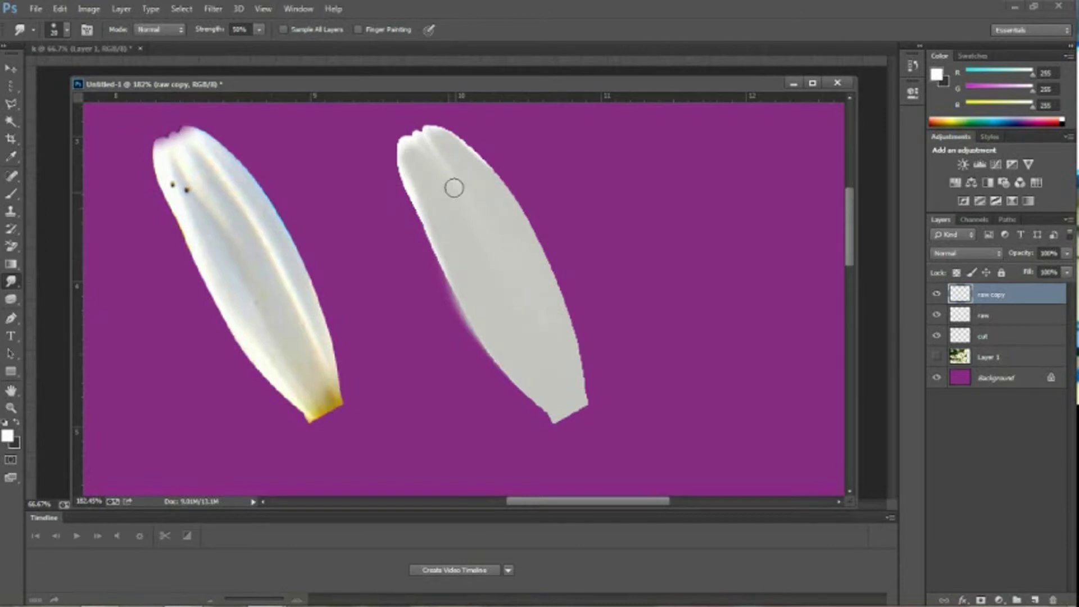
{"action": "left_click_drag", "start_coordinate": [458, 188], "coordinate": [526, 300]}
- Streak more lengthwise shading from the petal's top down into its lower body
{"action": "left_click_drag", "start_coordinate": [464, 191], "coordinate": [540, 321]}
{"action": "mouse_move", "coordinate": [481, 208]}
{"action": "left_mouse_down"}
{"action": "mouse_move", "coordinate": [462, 186]}
{"action": "mouse_move", "coordinate": [534, 325]}
{"action": "left_mouse_up"}
{"action": "left_click_drag", "start_coordinate": [456, 181], "coordinate": [545, 320]}
{"action": "left_click", "coordinate": [453, 180]}
{"action": "left_click_drag", "start_coordinate": [454, 180], "coordinate": [498, 288]}
{"action": "left_click_drag", "start_coordinate": [465, 194], "coordinate": [549, 320]}
{"action": "left_click_drag", "start_coordinate": [444, 166], "coordinate": [526, 276]}
{"action": "left_click_drag", "start_coordinate": [455, 176], "coordinate": [547, 332]}
{"action": "left_click_drag", "start_coordinate": [446, 182], "coordinate": [557, 328]}
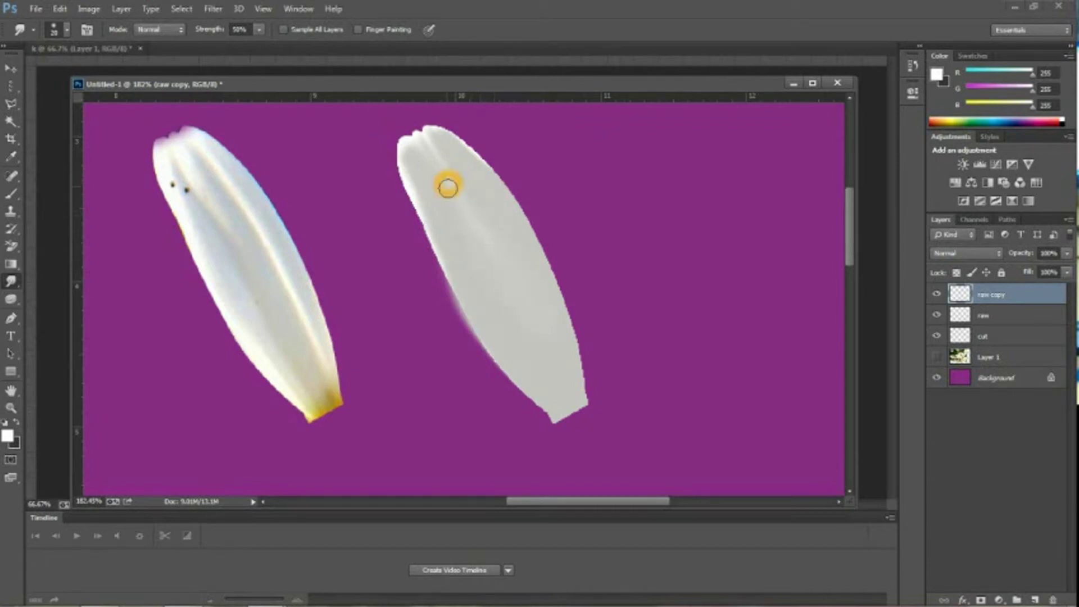
{"action": "left_click", "coordinate": [429, 145]}
{"action": "left_click", "coordinate": [259, 29]}
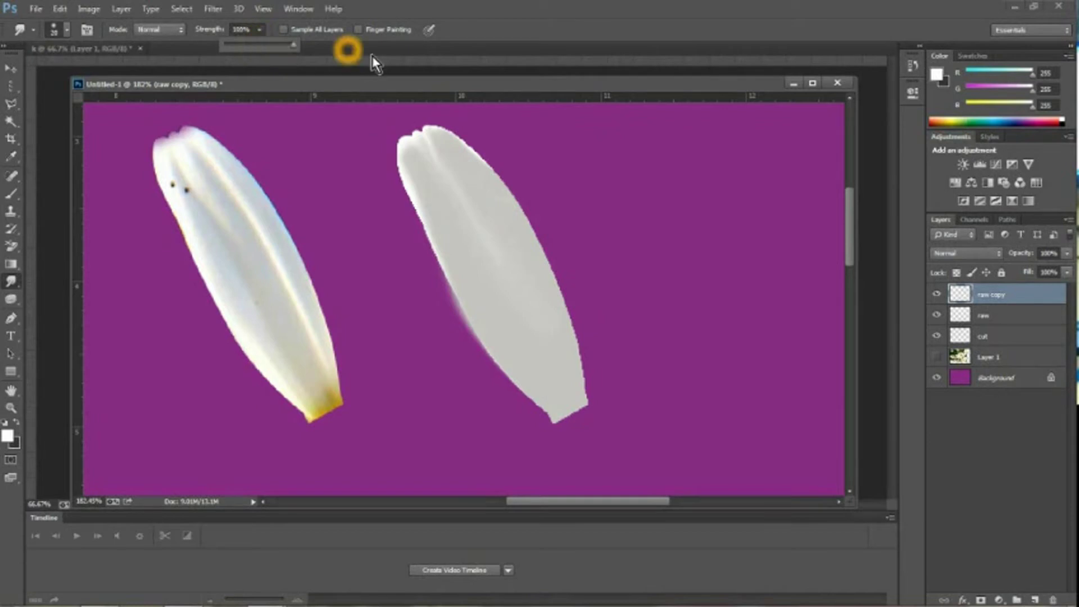
- At 100% strength, smudge a central crease running the grey petal's full length to its base
{"action": "mouse_move", "coordinate": [458, 188]}
{"action": "left_mouse_down"}
{"action": "mouse_move", "coordinate": [440, 157]}
{"action": "mouse_move", "coordinate": [526, 292]}
{"action": "left_mouse_up"}
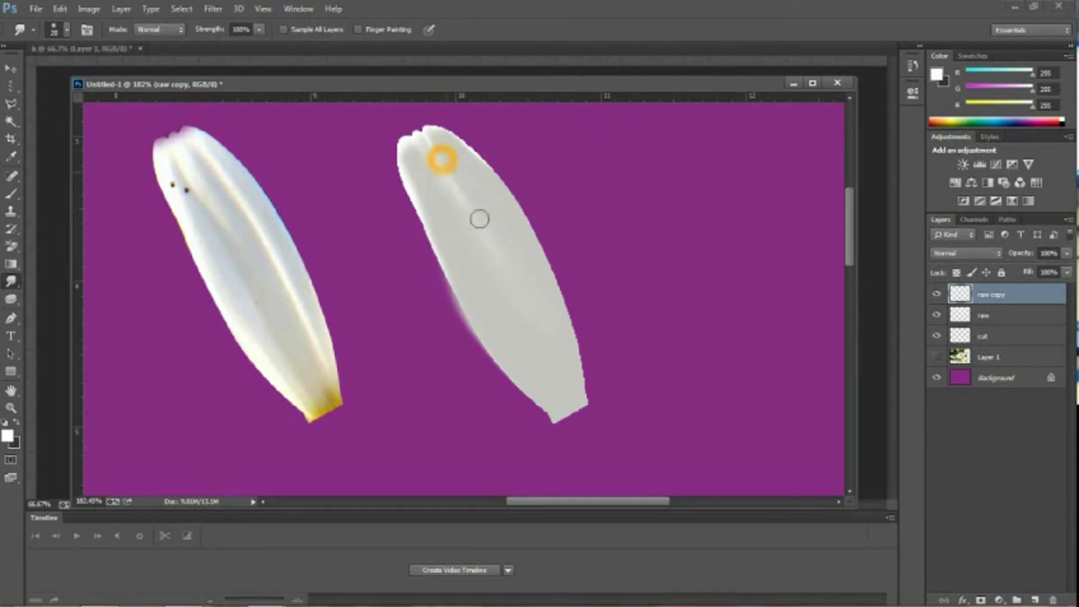
{"action": "left_click", "coordinate": [525, 292]}
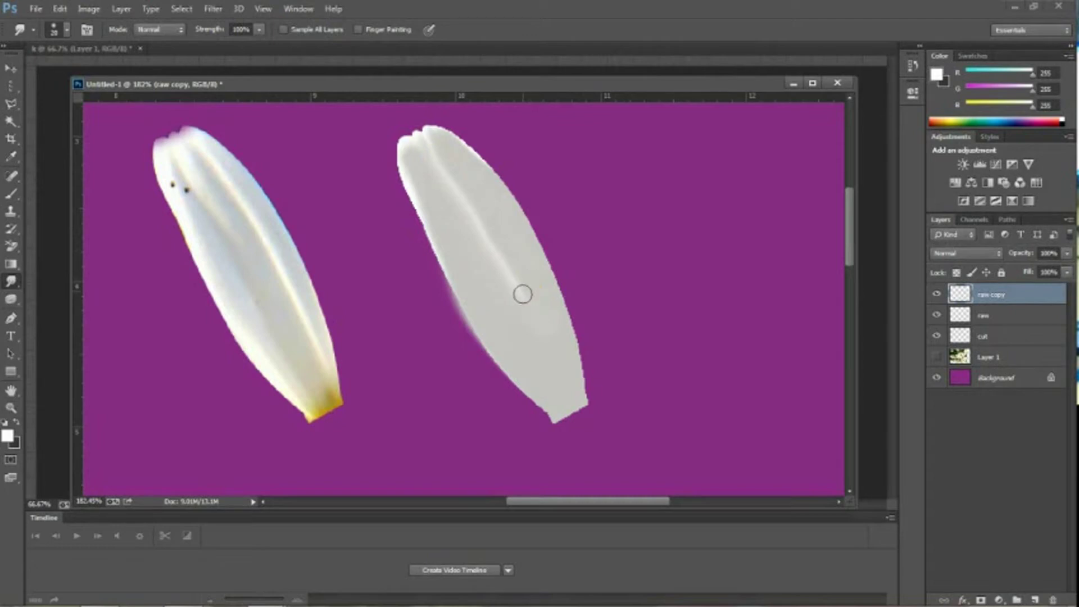
{"action": "left_click_drag", "start_coordinate": [522, 294], "coordinate": [544, 326]}
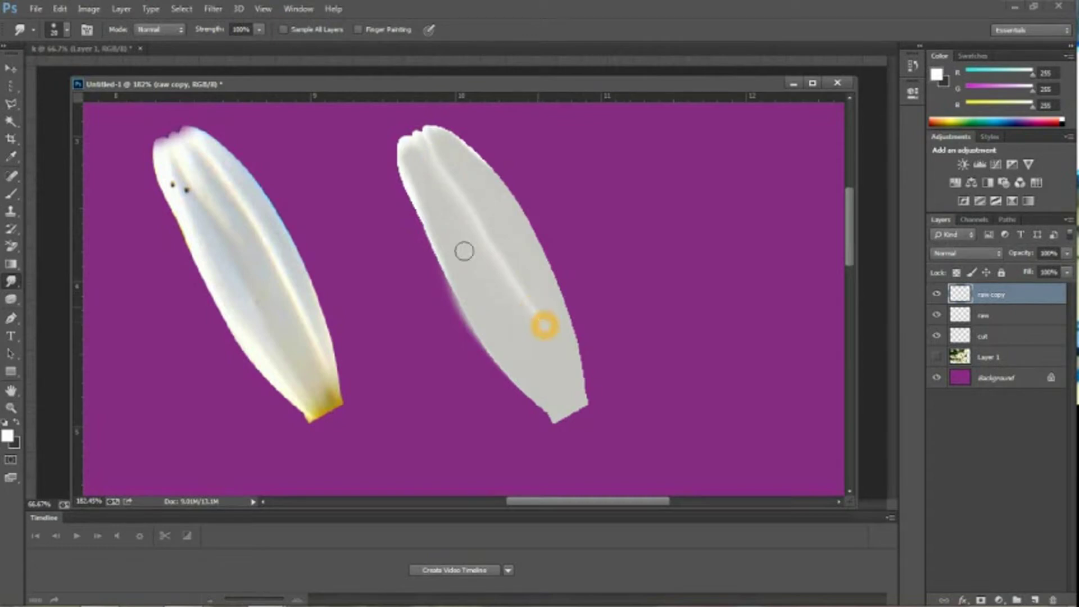
{"action": "left_click", "coordinate": [530, 313]}
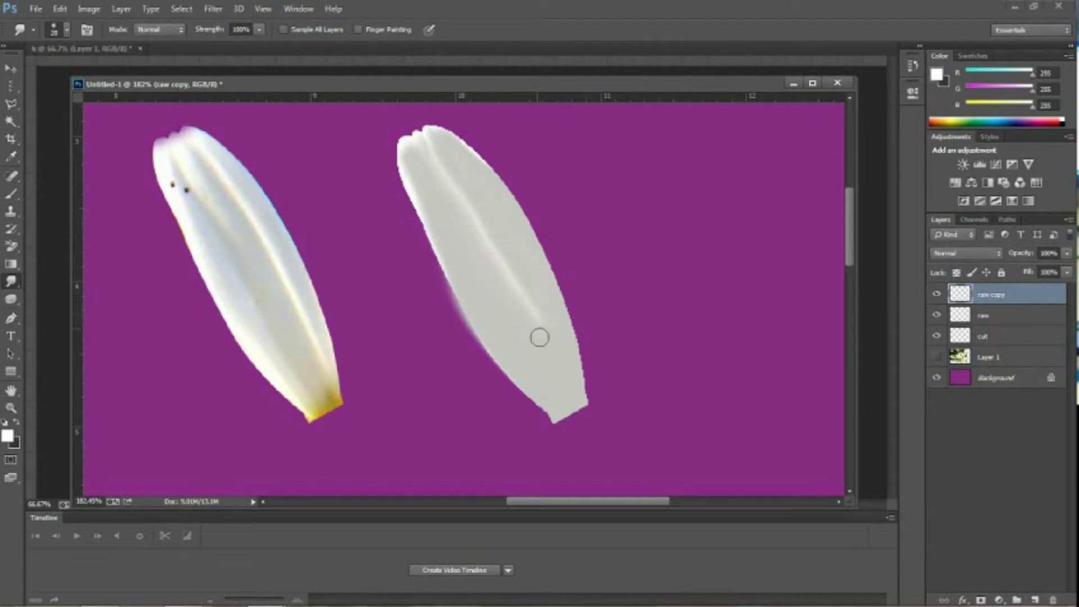
{"action": "left_click", "coordinate": [539, 337]}
{"action": "left_click_drag", "start_coordinate": [539, 338], "coordinate": [568, 371]}
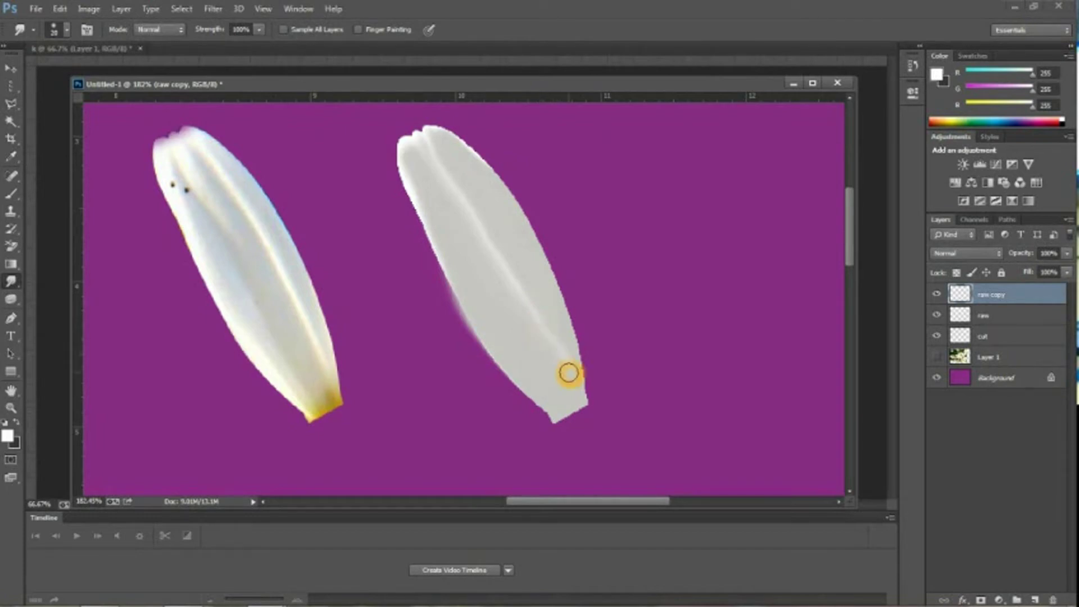
{"action": "left_click", "coordinate": [14, 280]}
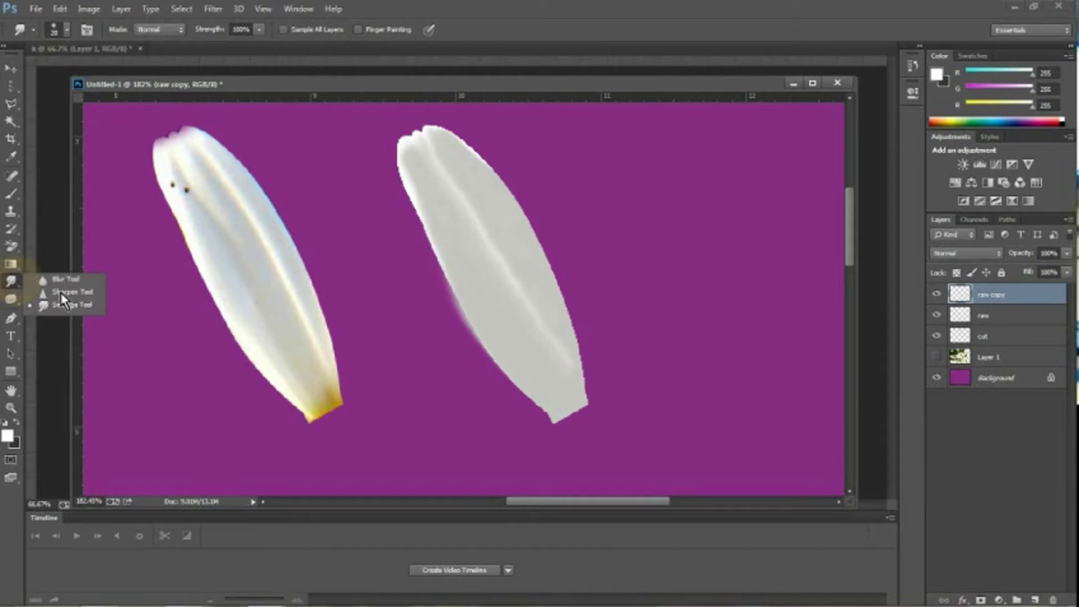
- Switch to the Blur Tool and lightly blur the grey petal's tip and upper edge
{"action": "left_click_drag", "start_coordinate": [14, 278], "coordinate": [66, 280]}
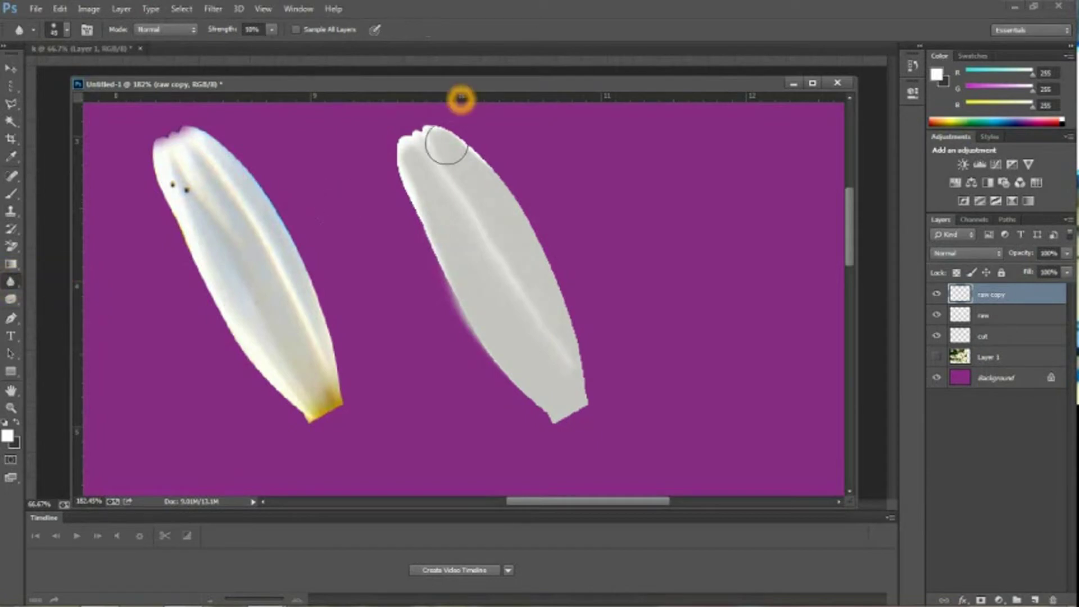
{"action": "left_click_drag", "start_coordinate": [433, 153], "coordinate": [548, 362]}
{"action": "mouse_move", "coordinate": [500, 245]}
{"action": "left_mouse_down"}
{"action": "mouse_move", "coordinate": [417, 159]}
{"action": "mouse_move", "coordinate": [425, 115]}
{"action": "left_mouse_up"}
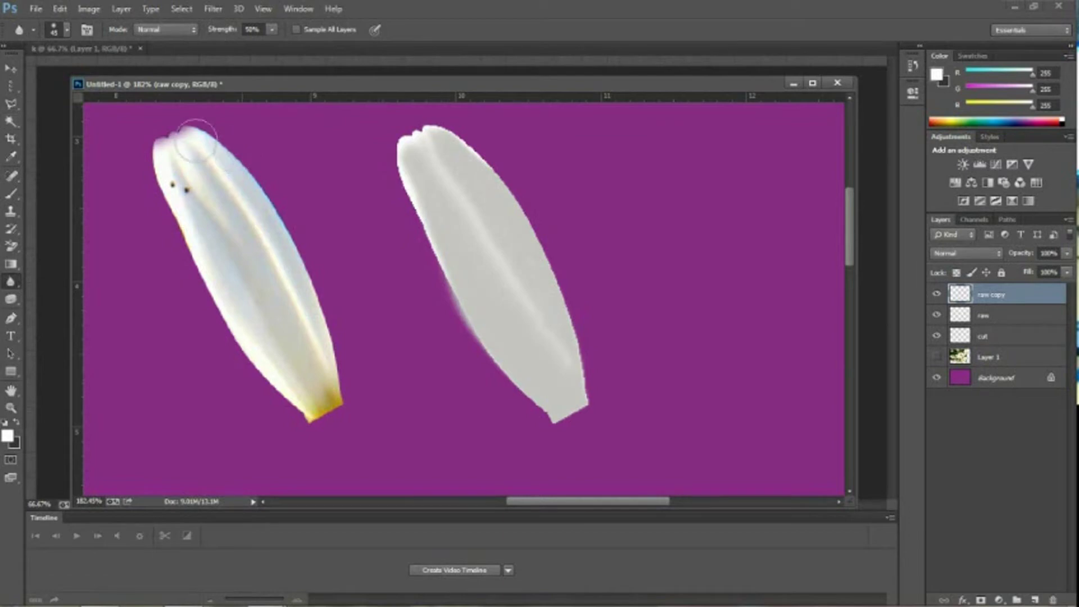
{"action": "left_click", "coordinate": [243, 153]}
{"action": "left_click", "coordinate": [17, 286]}
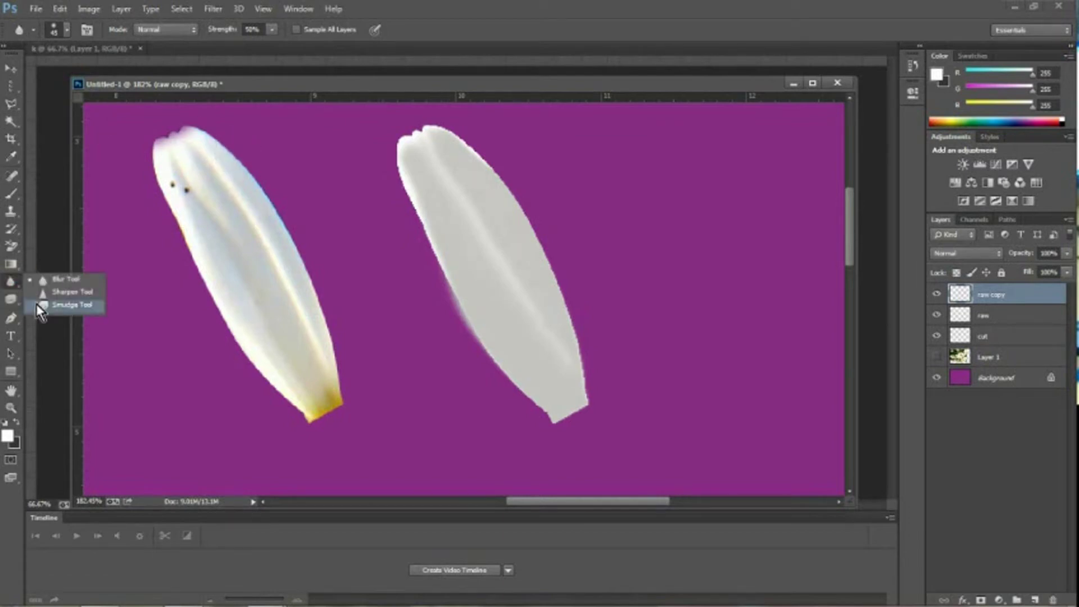
- Return to the Smudge Tool, smudge the grey petal's tip, and lower strength to 10%
{"action": "left_click", "coordinate": [36, 303]}
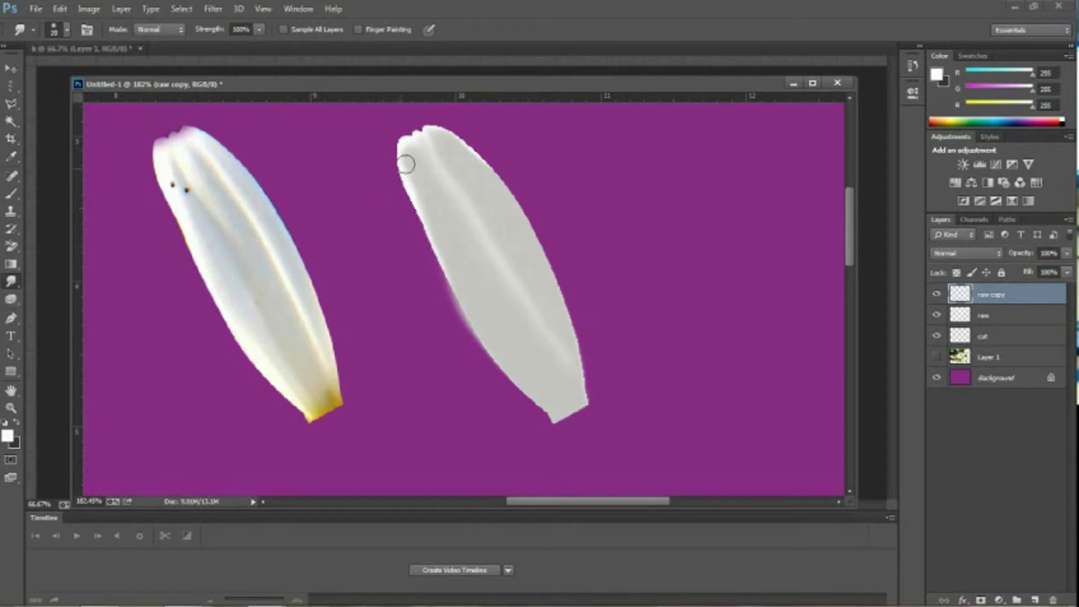
{"action": "left_click_drag", "start_coordinate": [406, 164], "coordinate": [409, 154]}
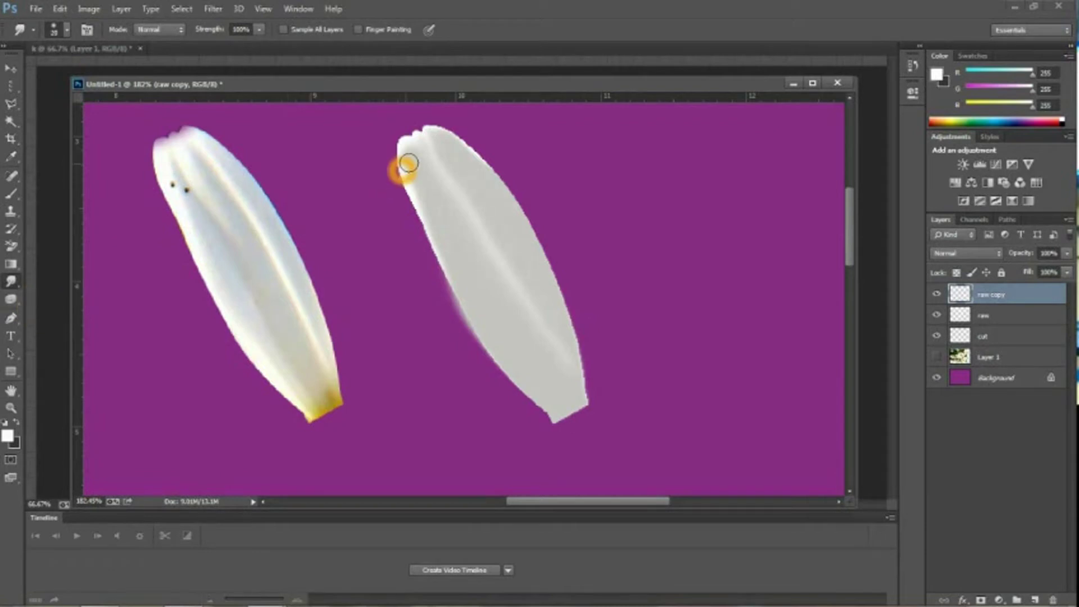
{"action": "left_click", "coordinate": [434, 183]}
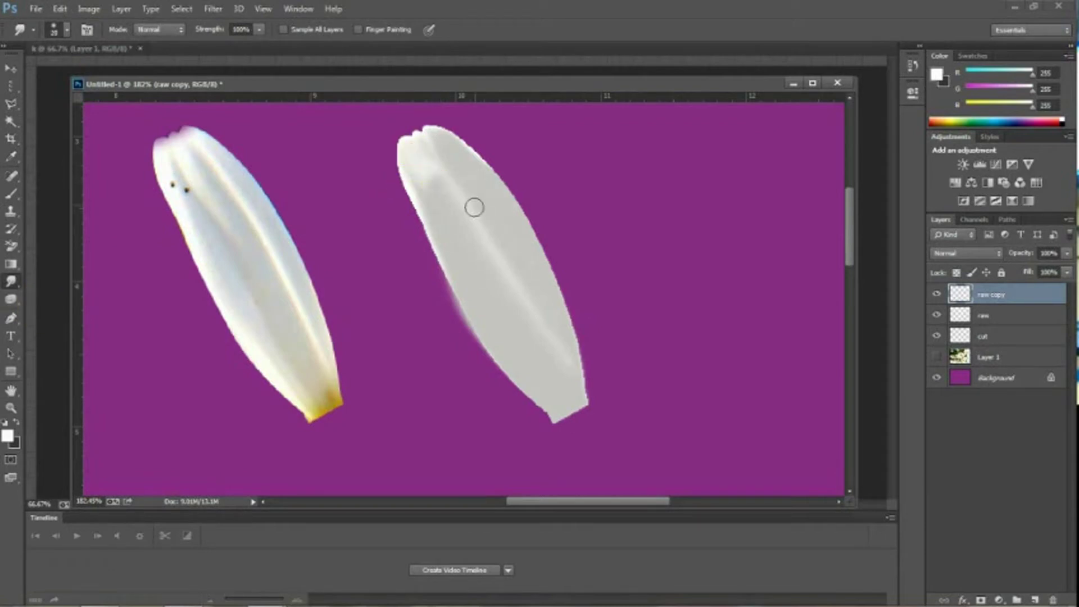
{"action": "left_click_drag", "start_coordinate": [474, 208], "coordinate": [404, 154]}
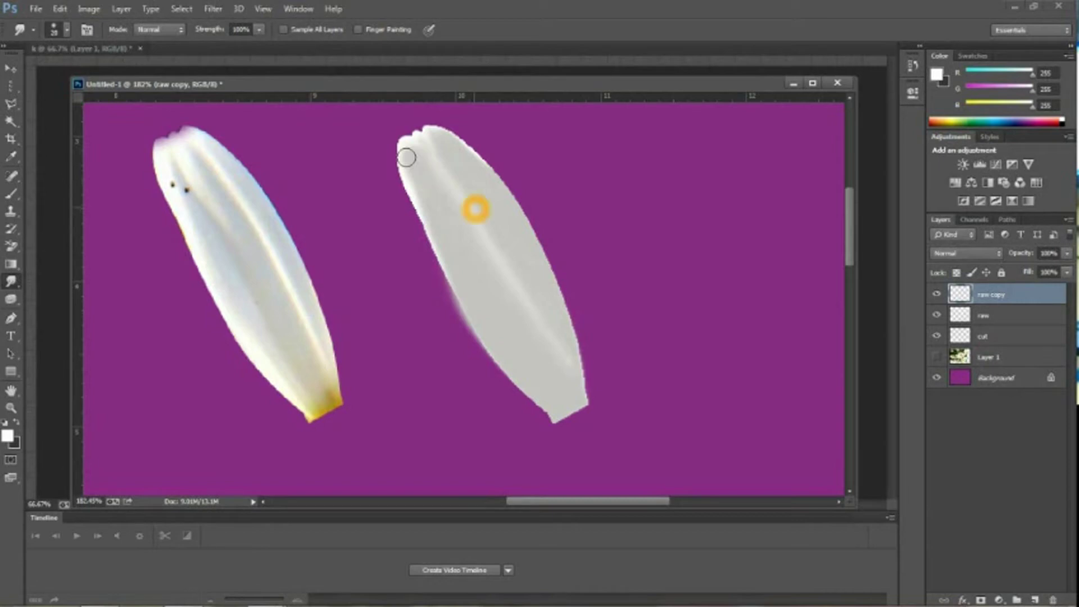
{"action": "left_click", "coordinate": [258, 31]}
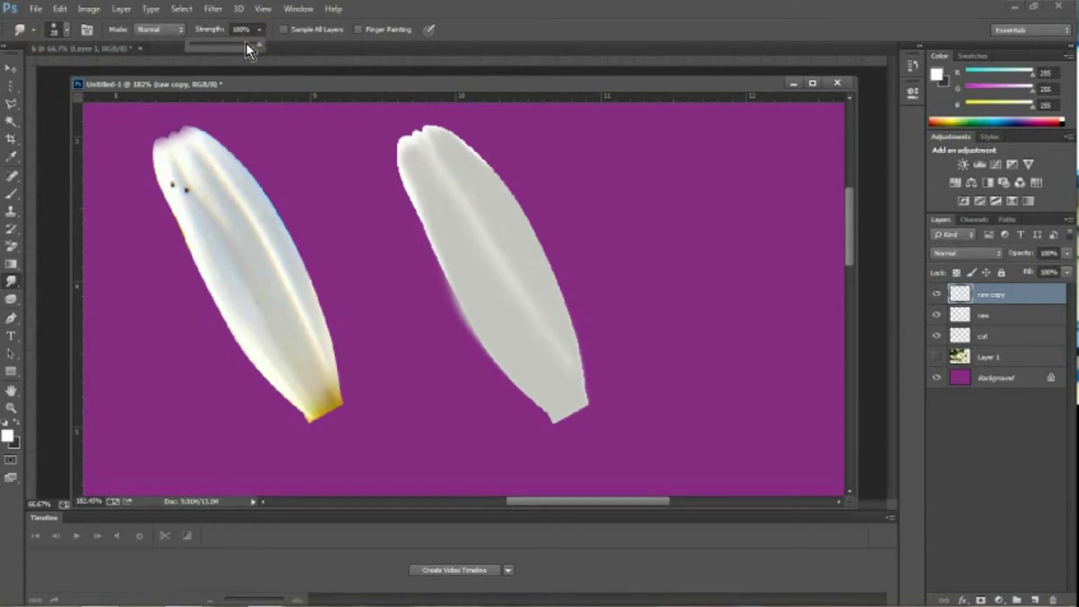
{"action": "left_click_drag", "start_coordinate": [259, 44], "coordinate": [197, 44]}
{"action": "left_click", "coordinate": [429, 121]}
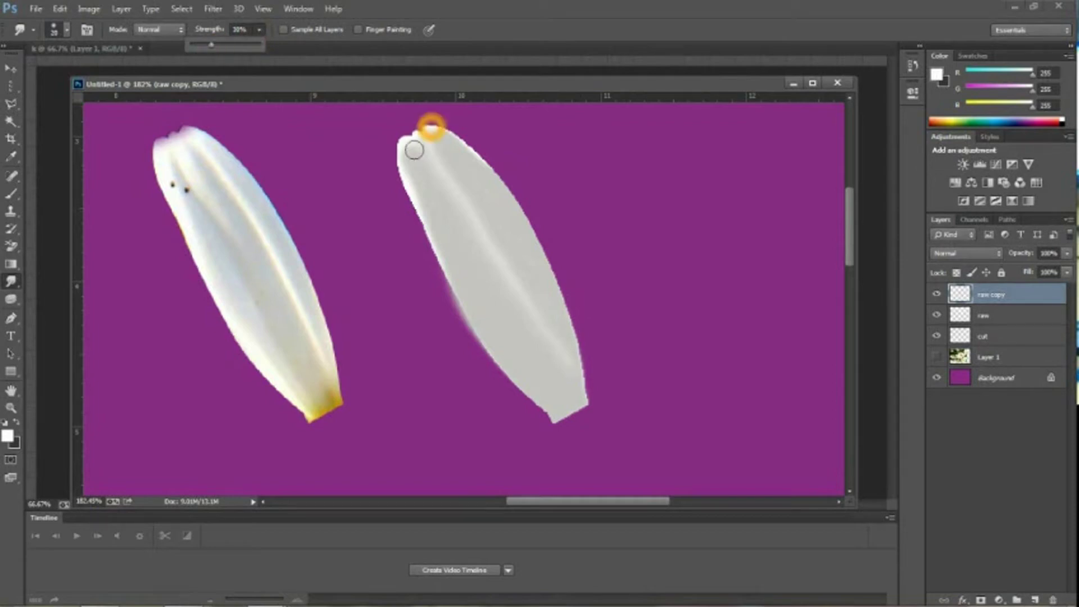
- Try gentle smudges at the petal tip, undoing the strokes that look wrong
{"action": "mouse_move", "coordinate": [414, 147]}
{"action": "left_mouse_down"}
{"action": "mouse_move", "coordinate": [419, 160]}
{"action": "mouse_move", "coordinate": [416, 145]}
{"action": "left_mouse_up"}
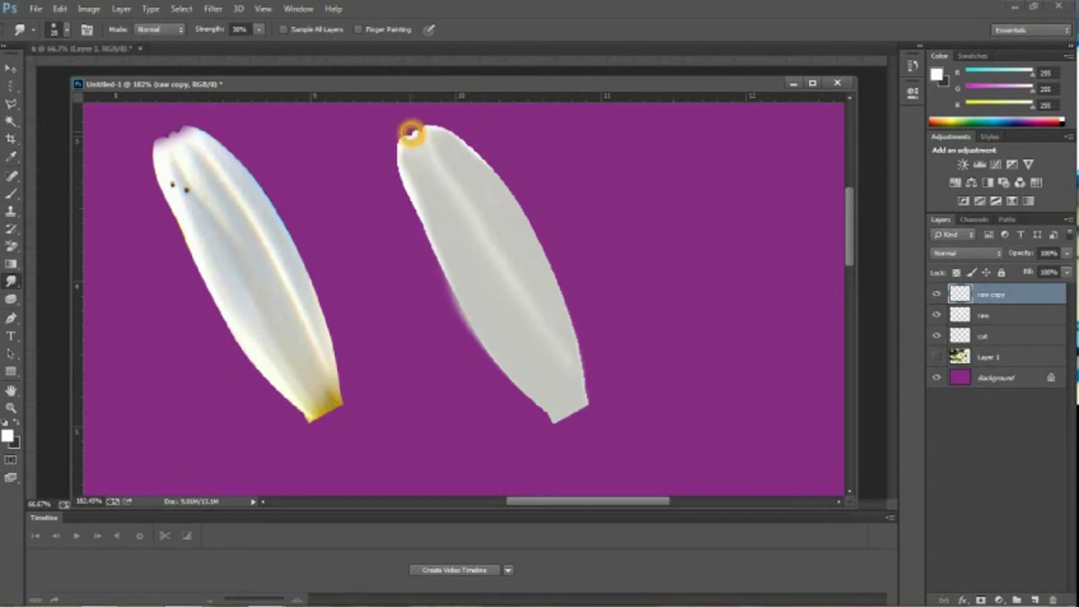
{"action": "key", "text": "ctrl+z"}
{"action": "key", "text": "ctrl+z"}
{"action": "key", "text": "ctrl+z"}
{"action": "key", "text": "ctrl+z"}
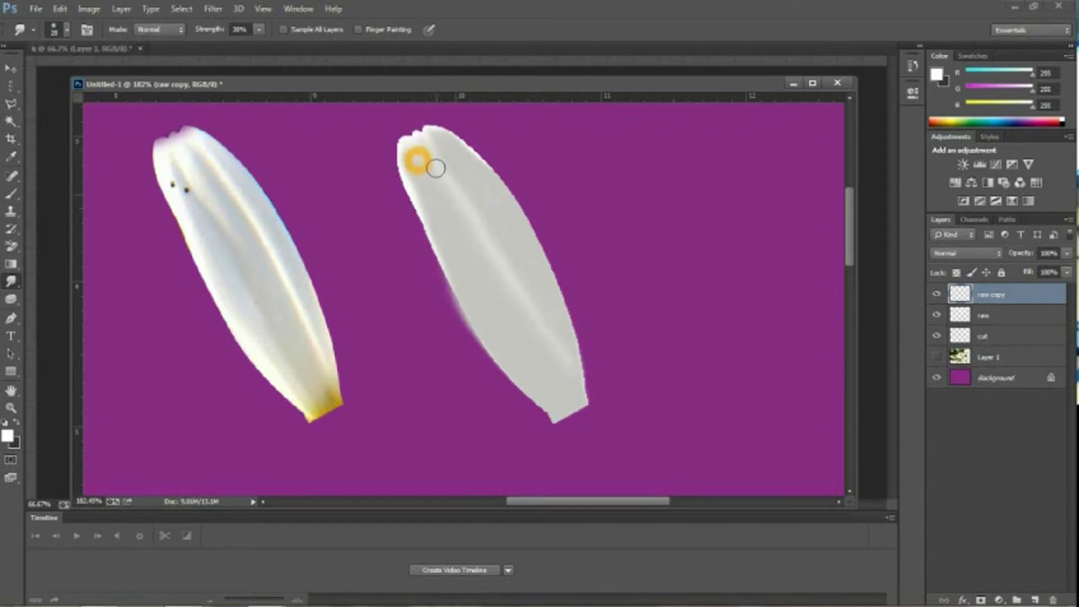
{"action": "key", "text": "ctrl+z"}
{"action": "key", "text": "ctrl+z"}
{"action": "key", "text": "ctrl+z"}
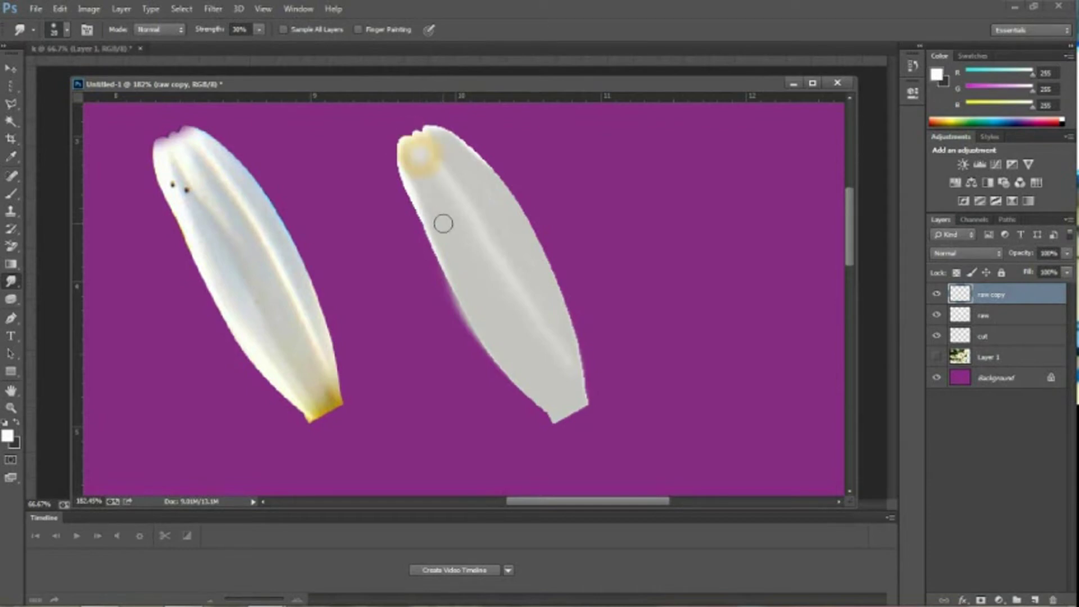
{"action": "left_click_drag", "start_coordinate": [423, 163], "coordinate": [423, 159]}
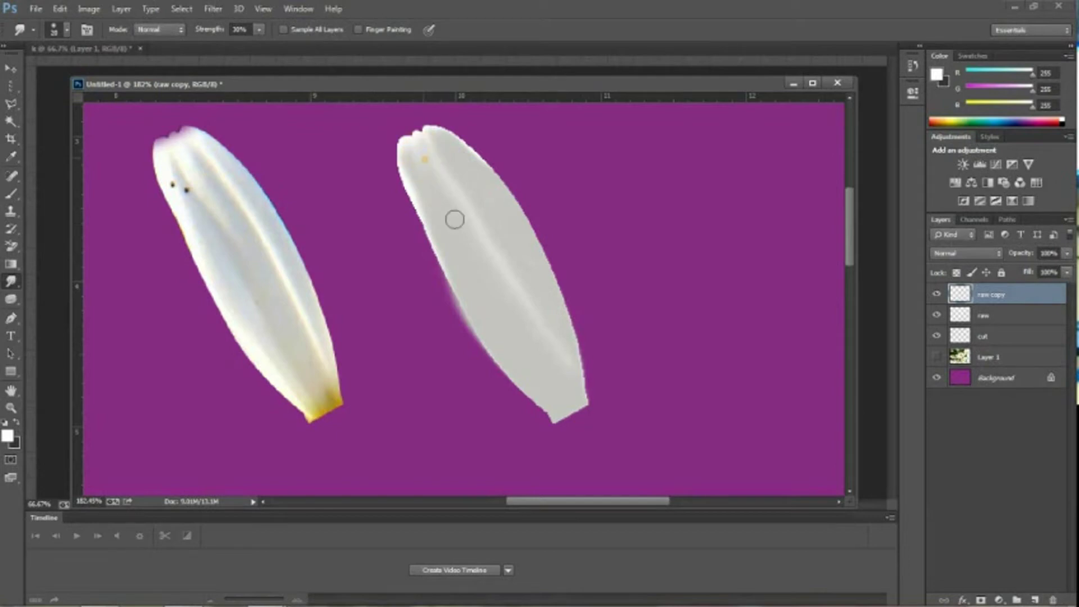
{"action": "key", "text": "ctrl+z"}
{"action": "key", "text": "ctrl+z"}
{"action": "left_click_drag", "start_coordinate": [424, 159], "coordinate": [450, 229]}
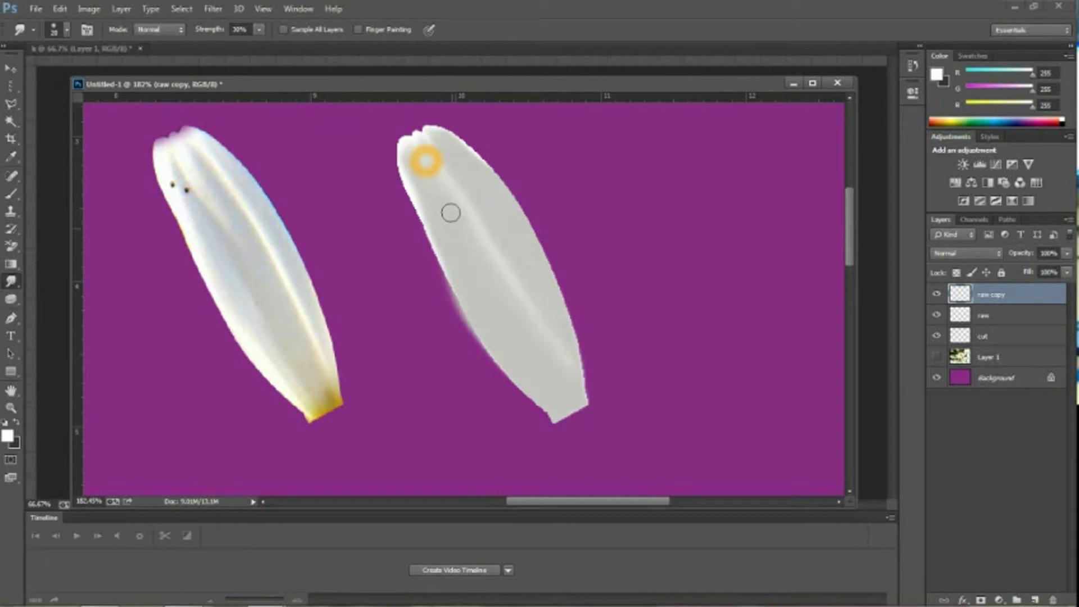
{"action": "key", "text": "ctrl+z"}
- Softly smudge down from the tip along the grey petal's length and middle
{"action": "left_click", "coordinate": [422, 161]}
{"action": "left_click_drag", "start_coordinate": [416, 153], "coordinate": [462, 229]}
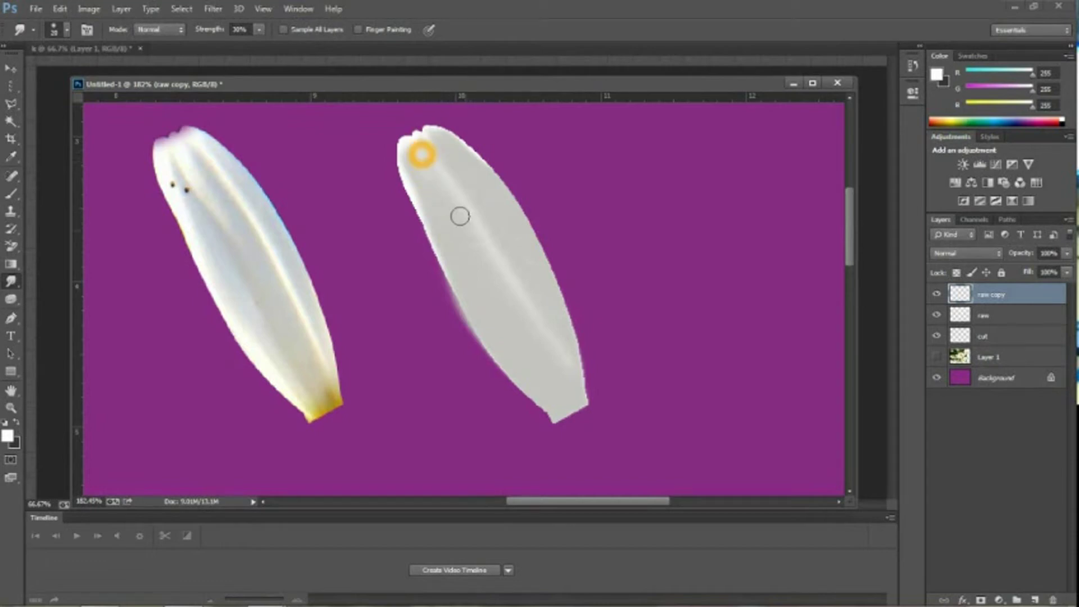
{"action": "left_click_drag", "start_coordinate": [403, 141], "coordinate": [436, 156]}
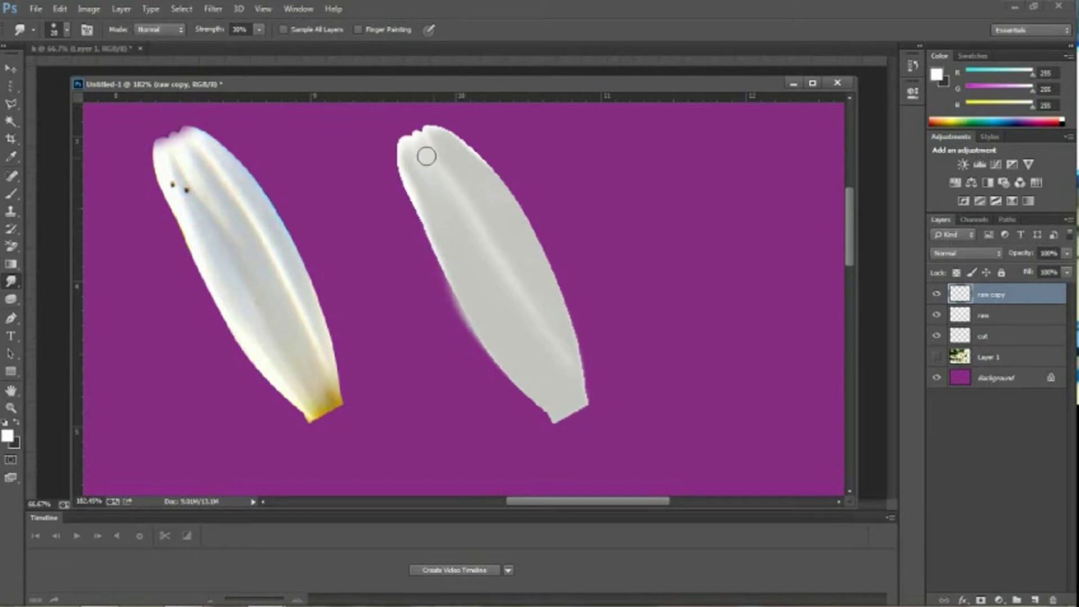
{"action": "mouse_move", "coordinate": [462, 251]}
{"action": "left_mouse_down"}
{"action": "mouse_move", "coordinate": [439, 178]}
{"action": "mouse_move", "coordinate": [473, 248]}
{"action": "mouse_move", "coordinate": [416, 173]}
{"action": "mouse_move", "coordinate": [491, 246]}
{"action": "left_mouse_up"}
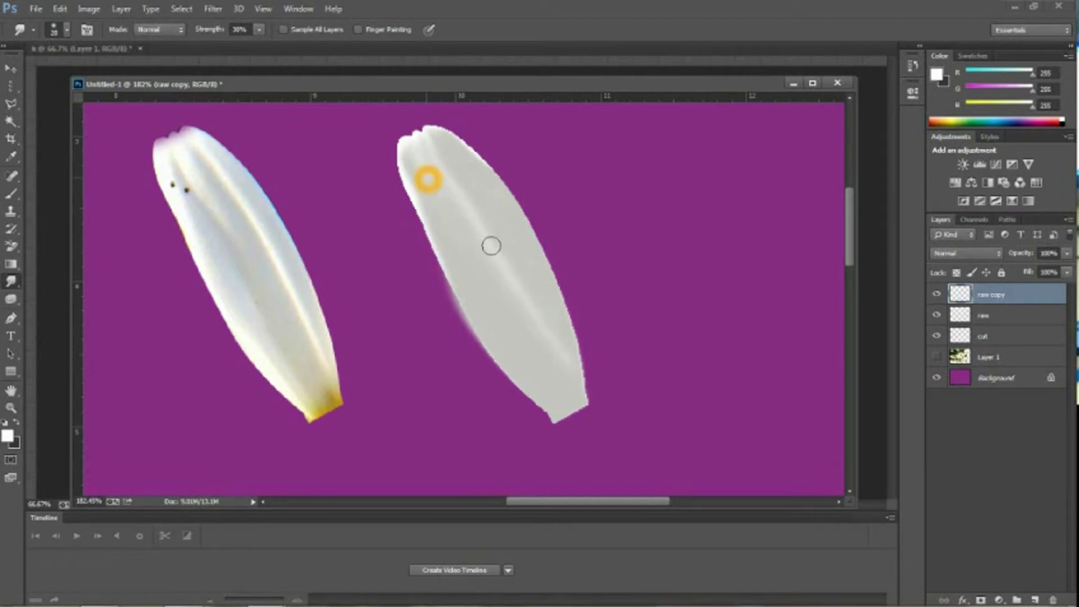
{"action": "mouse_move", "coordinate": [460, 209]}
{"action": "left_mouse_down"}
{"action": "mouse_move", "coordinate": [430, 189]}
{"action": "mouse_move", "coordinate": [465, 231]}
{"action": "mouse_move", "coordinate": [414, 155]}
{"action": "mouse_move", "coordinate": [441, 214]}
{"action": "left_mouse_up"}
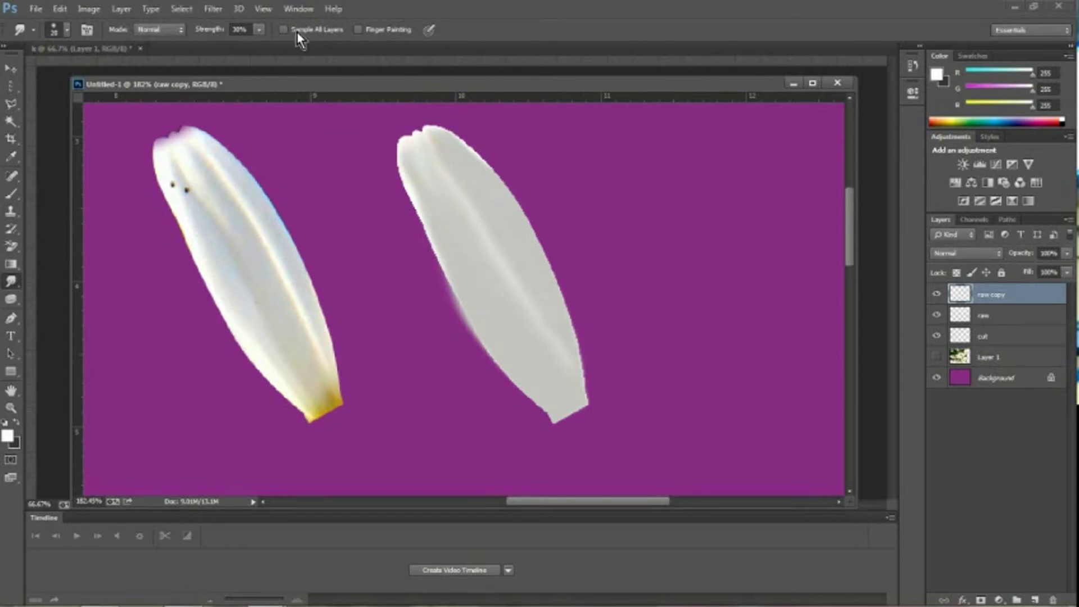
- Raise smudge strength to 67% and smooth the petal's notched tip and upper crease
{"action": "left_click", "coordinate": [260, 30]}
{"action": "left_click_drag", "start_coordinate": [271, 49], "coordinate": [282, 49]}
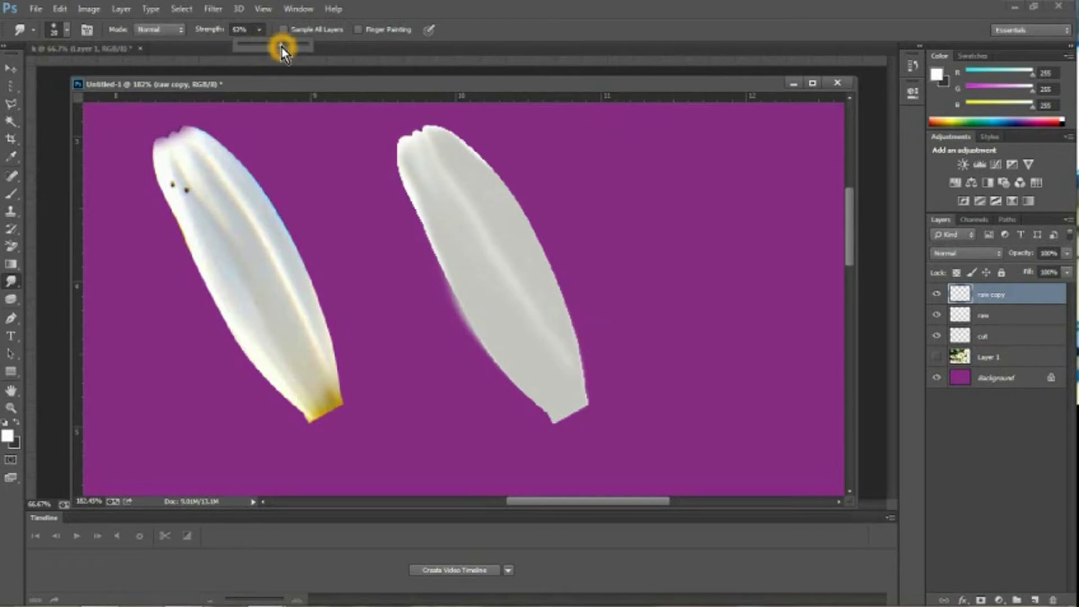
{"action": "left_click", "coordinate": [447, 193]}
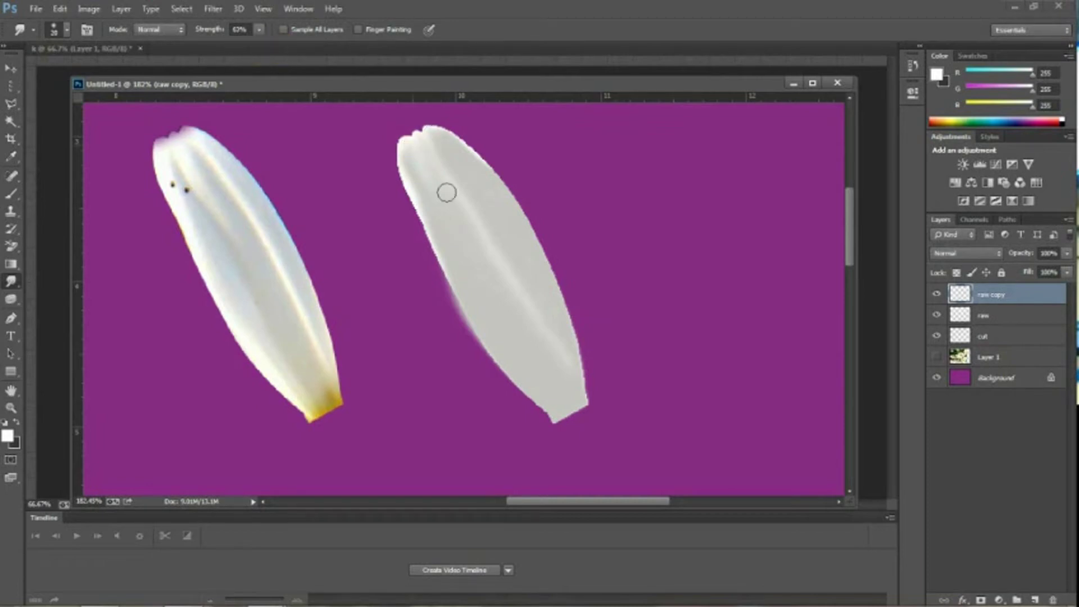
{"action": "left_click_drag", "start_coordinate": [446, 193], "coordinate": [455, 205]}
{"action": "left_click_drag", "start_coordinate": [380, 137], "coordinate": [411, 140]}
{"action": "left_click_drag", "start_coordinate": [436, 187], "coordinate": [473, 251]}
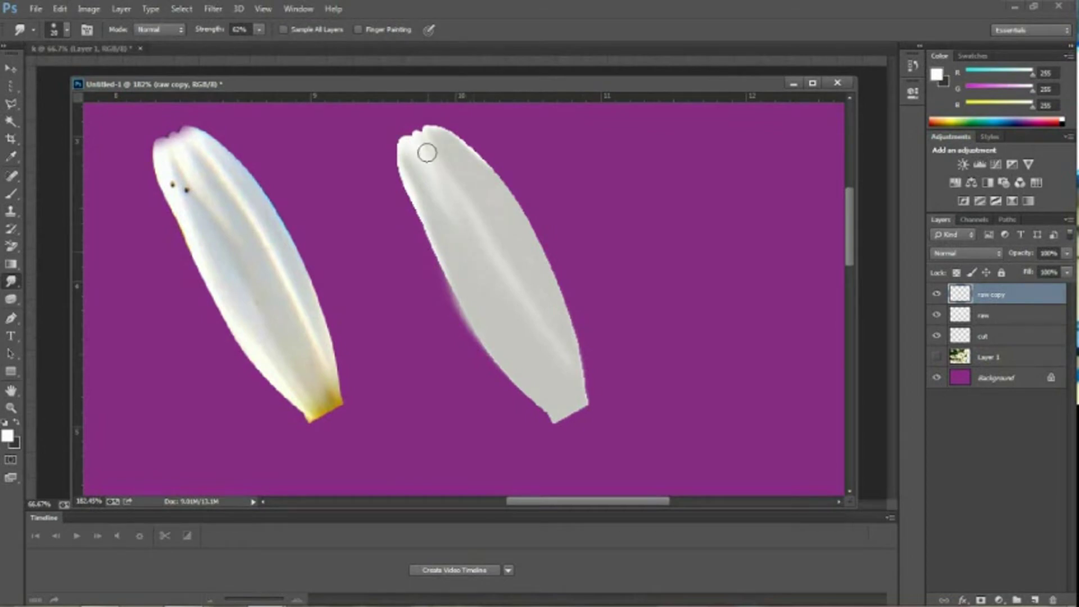
{"action": "mouse_move", "coordinate": [424, 151]}
{"action": "left_mouse_down"}
{"action": "mouse_move", "coordinate": [414, 153]}
{"action": "mouse_move", "coordinate": [482, 260]}
{"action": "left_mouse_up"}
{"action": "left_click", "coordinate": [486, 262]}
- Switch to the Burn tool and darken the grey petal's lower middle, trying the Shadows range
{"action": "left_click", "coordinate": [13, 299]}
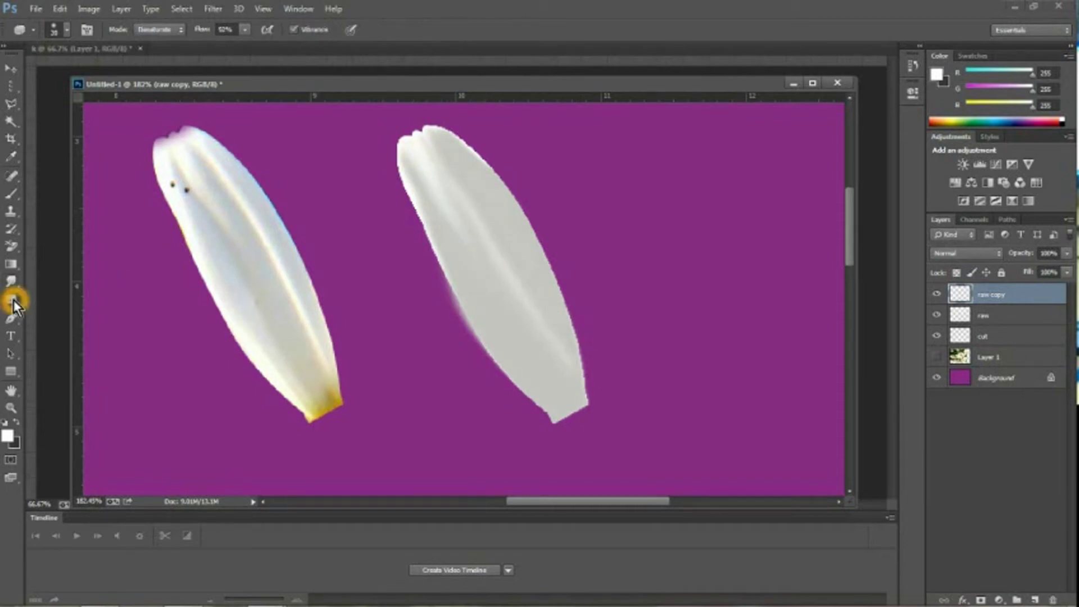
{"action": "left_click", "coordinate": [295, 336]}
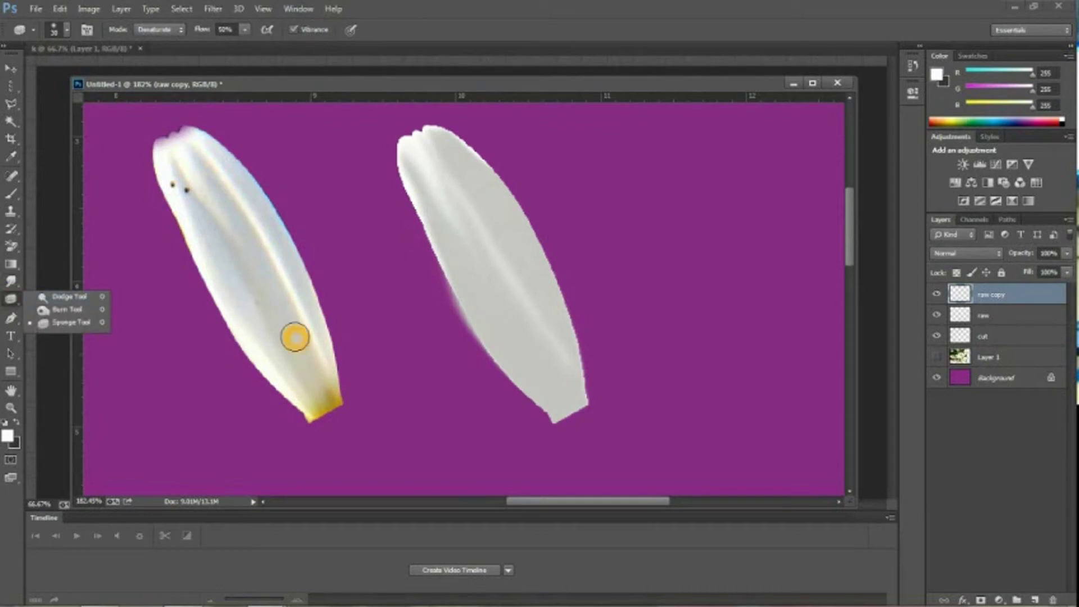
{"action": "left_click", "coordinate": [78, 310]}
{"action": "left_click", "coordinate": [214, 312]}
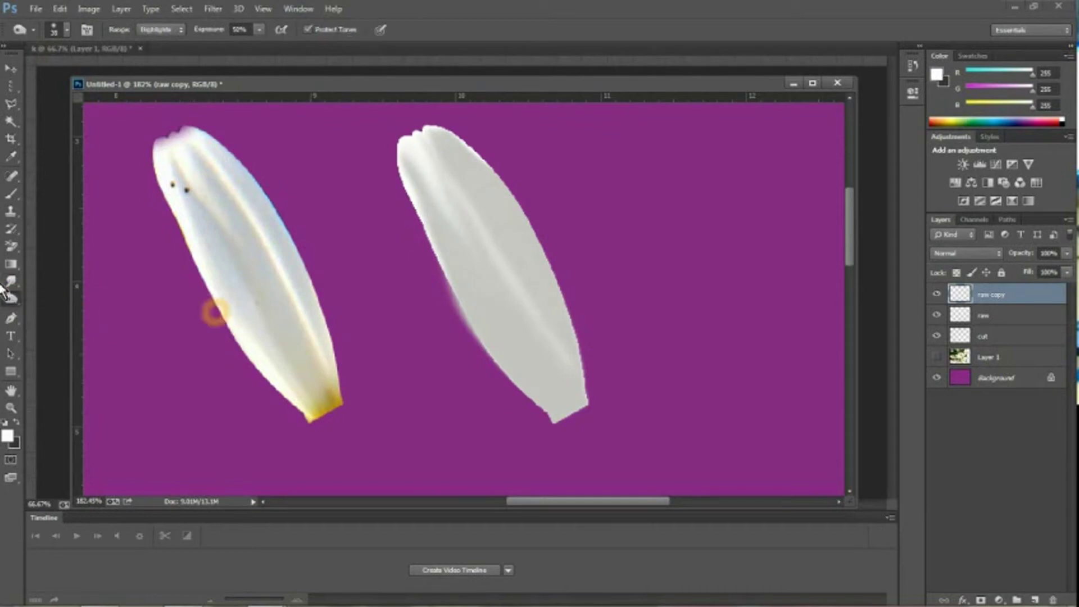
{"action": "mouse_move", "coordinate": [521, 339]}
{"action": "left_mouse_down"}
{"action": "mouse_move", "coordinate": [549, 351]}
{"action": "mouse_move", "coordinate": [496, 278]}
{"action": "left_mouse_up"}
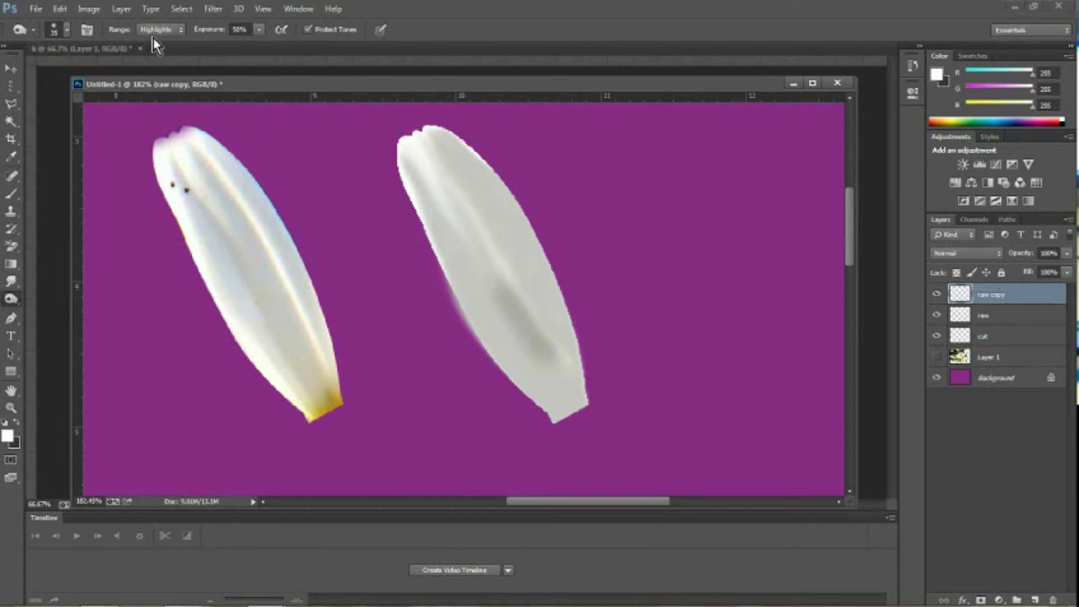
{"action": "left_click", "coordinate": [167, 32]}
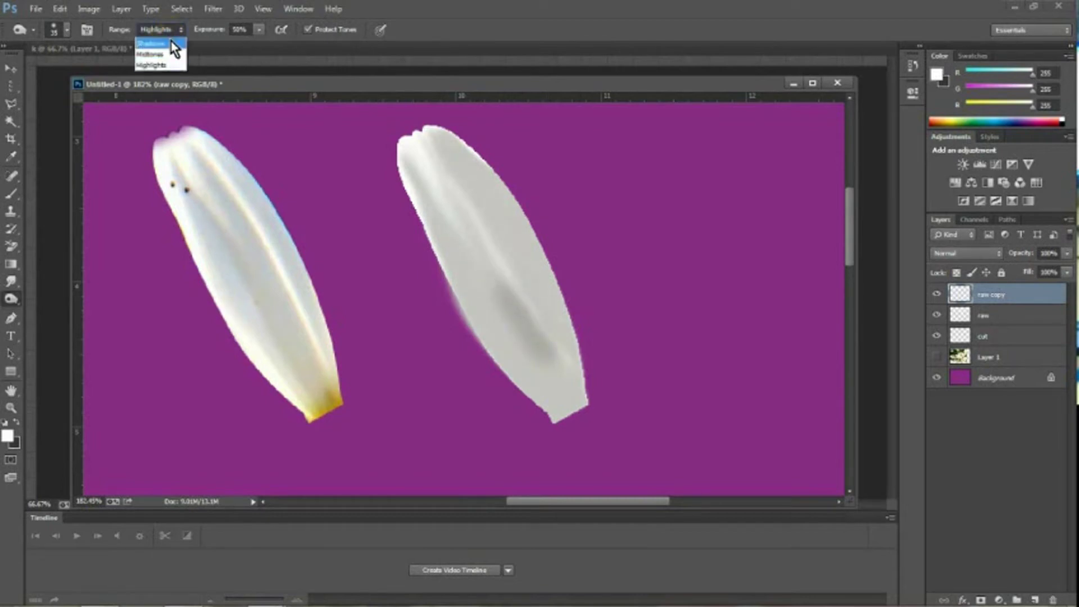
{"action": "left_click", "coordinate": [150, 43]}
{"action": "left_click", "coordinate": [533, 341]}
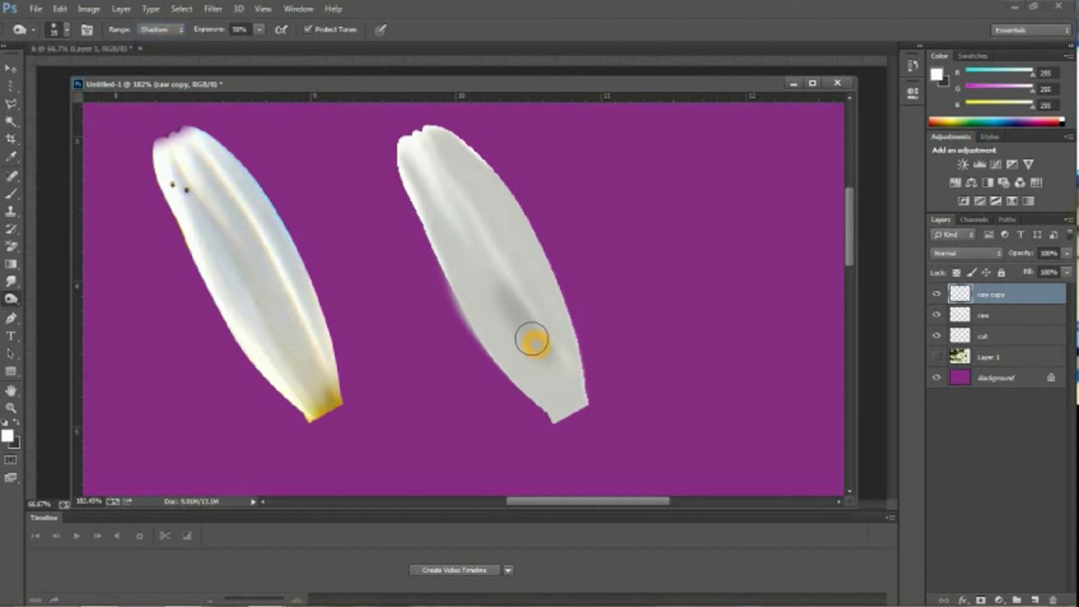
{"action": "left_click", "coordinate": [468, 249]}
- Set Burn to Midtones and deepen the dark patch along the petal's lower centre
{"action": "left_click", "coordinate": [160, 30]}
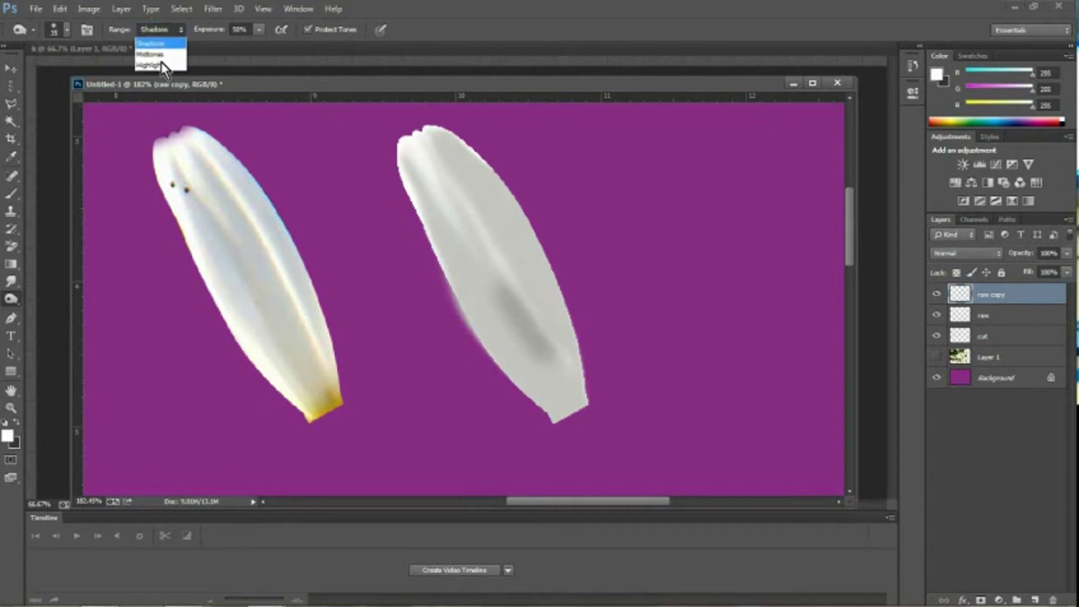
{"action": "left_click", "coordinate": [161, 54]}
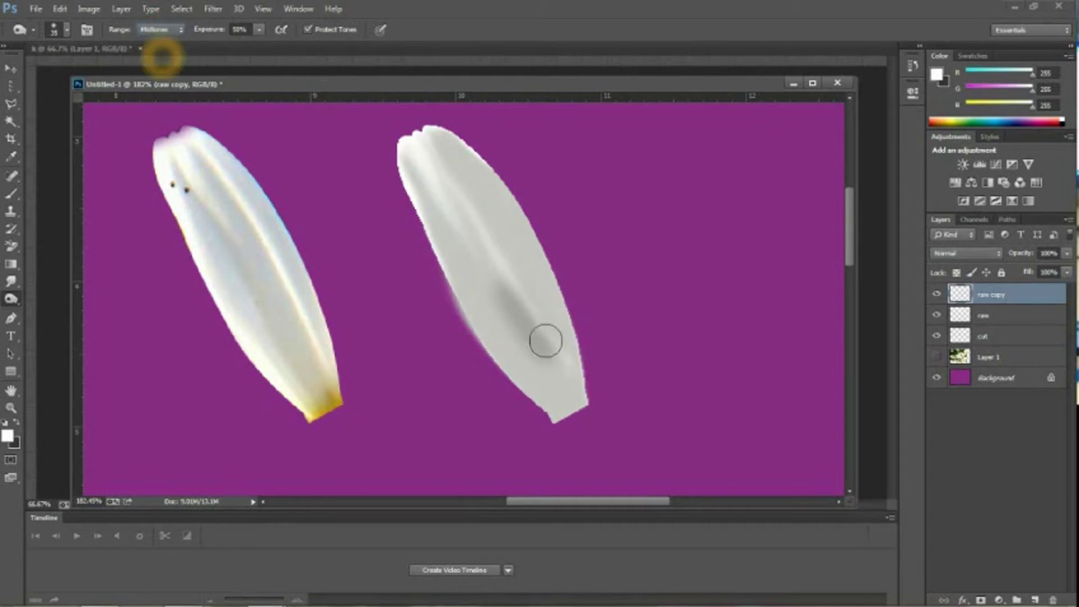
{"action": "mouse_move", "coordinate": [533, 329]}
{"action": "left_mouse_down"}
{"action": "mouse_move", "coordinate": [465, 238]}
{"action": "mouse_move", "coordinate": [537, 343]}
{"action": "left_mouse_up"}
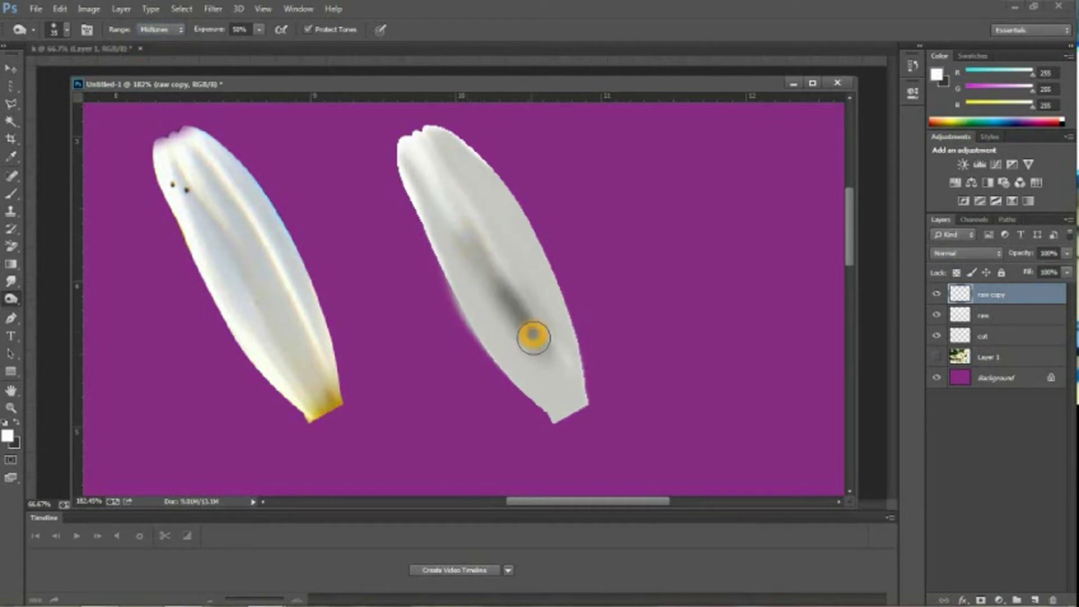
{"action": "left_click", "coordinate": [534, 336]}
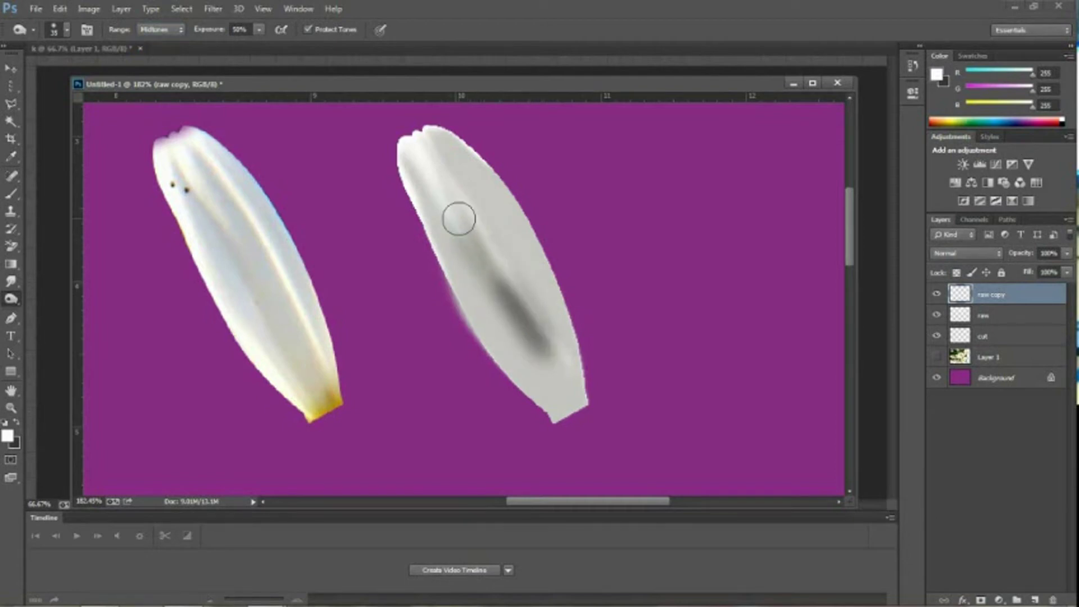
{"action": "left_click", "coordinate": [11, 282]}
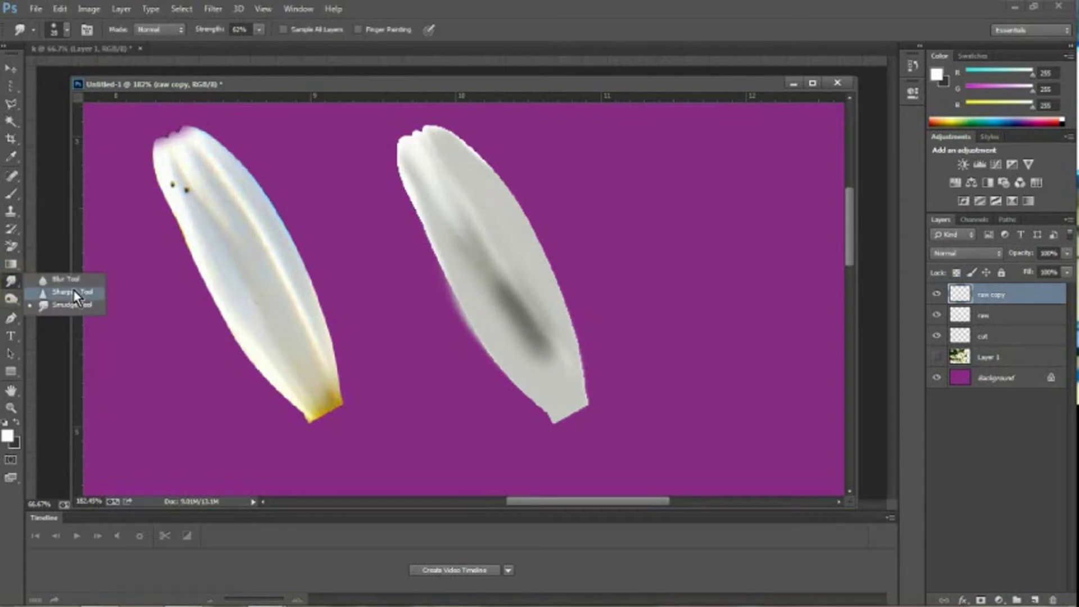
- Smudge along the right petal's dark streak and smooth its notched top
{"action": "left_click", "coordinate": [71, 302]}
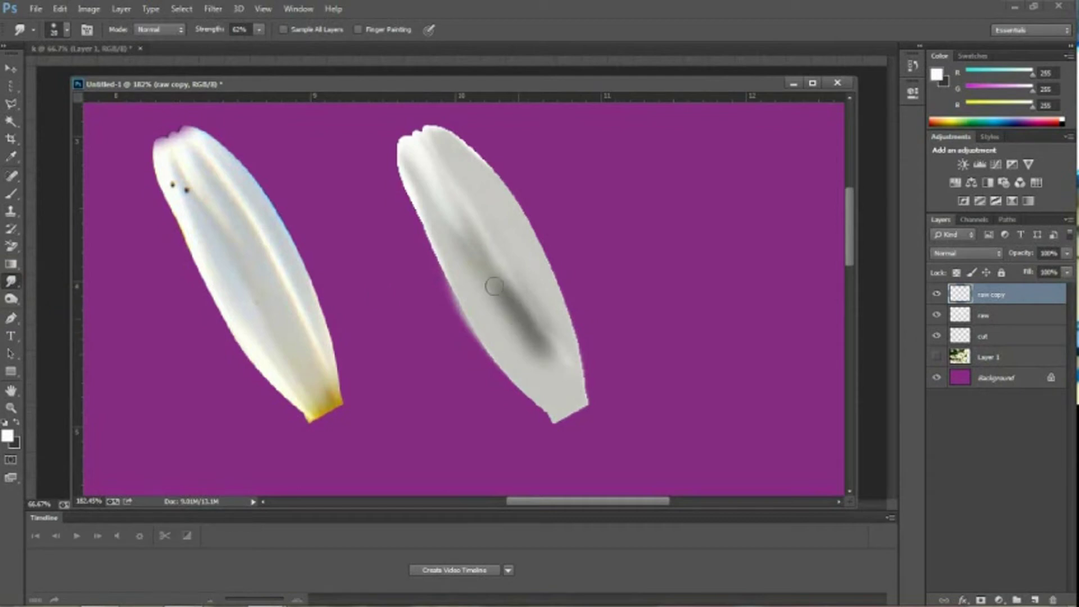
{"action": "left_click_drag", "start_coordinate": [524, 327], "coordinate": [488, 264]}
{"action": "left_click_drag", "start_coordinate": [493, 285], "coordinate": [524, 308]}
{"action": "left_click", "coordinate": [523, 310]}
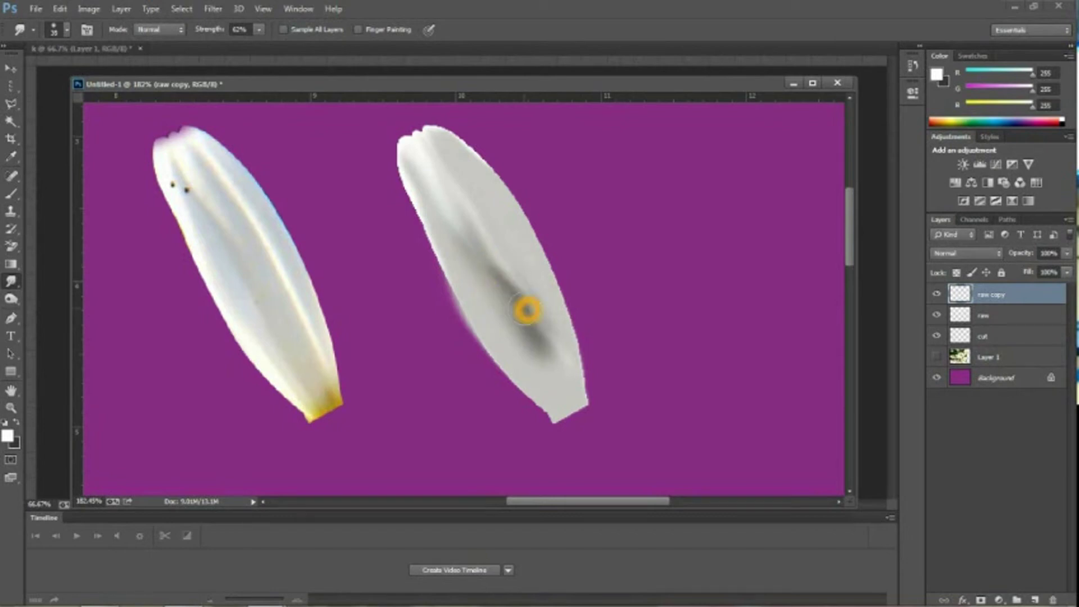
{"action": "left_click", "coordinate": [415, 129]}
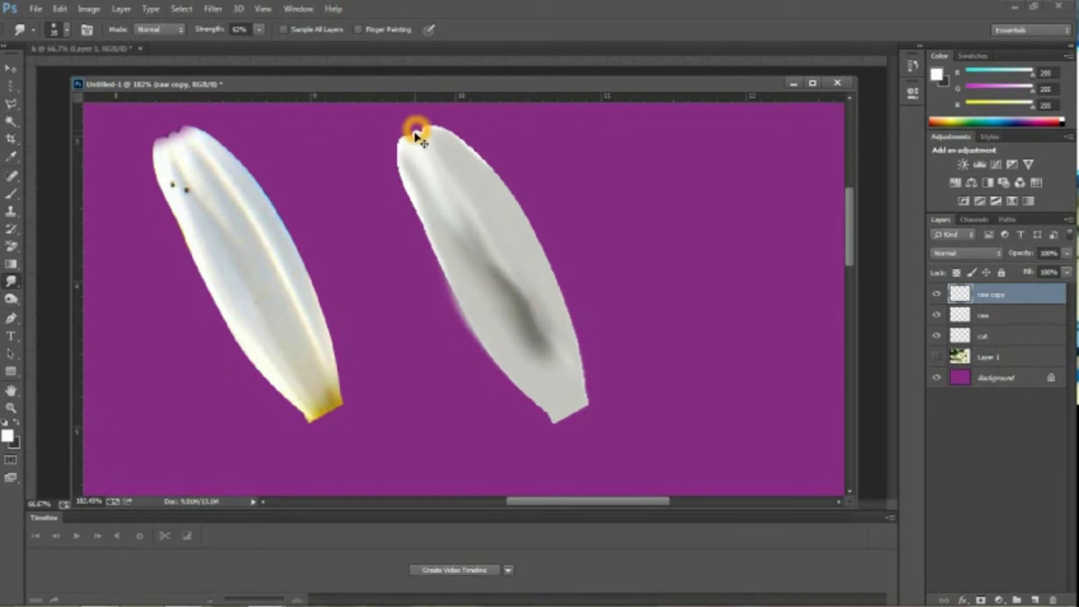
- Switch to the Blur tool and soften the dark streak and yellow speck, undoing one stray stroke
{"action": "left_click", "coordinate": [13, 280]}
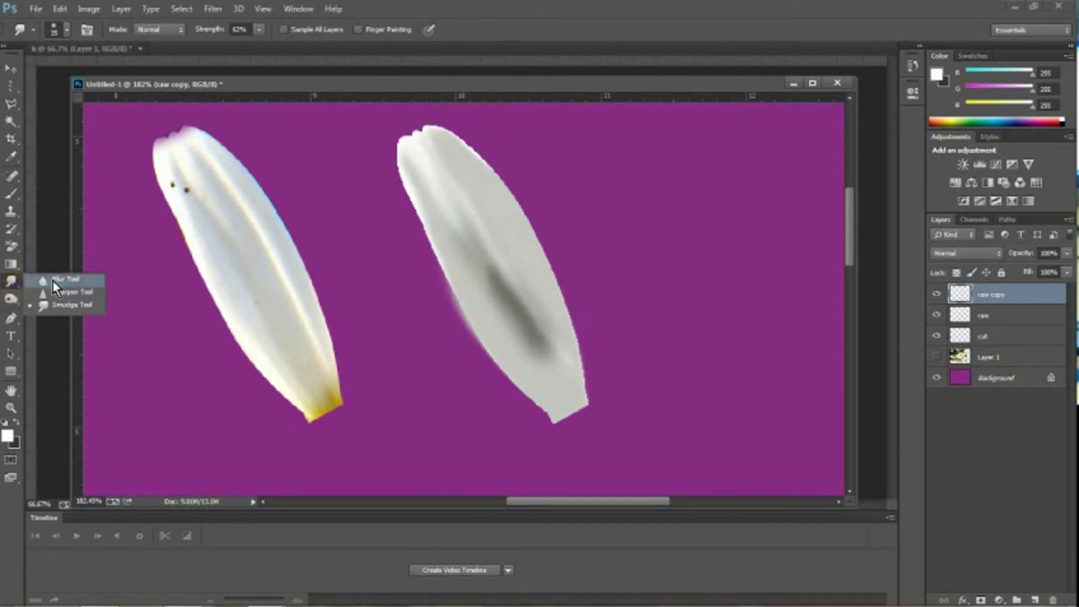
{"action": "left_click", "coordinate": [53, 281]}
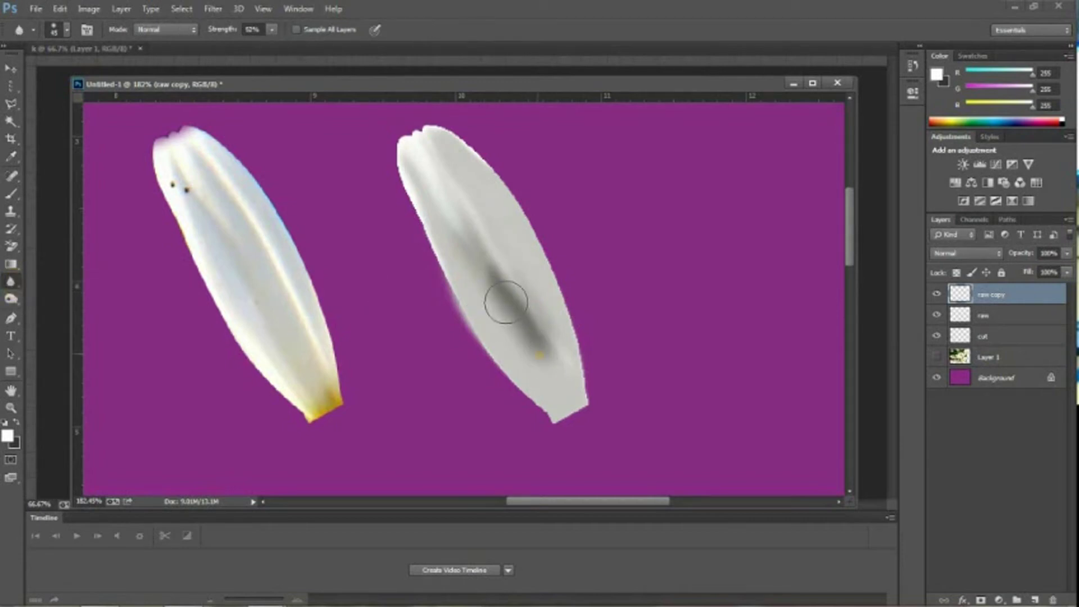
{"action": "mouse_move", "coordinate": [506, 302]}
{"action": "left_mouse_down"}
{"action": "mouse_move", "coordinate": [487, 258]}
{"action": "mouse_move", "coordinate": [531, 343]}
{"action": "left_mouse_up"}
{"action": "key", "text": "ctrl+z"}
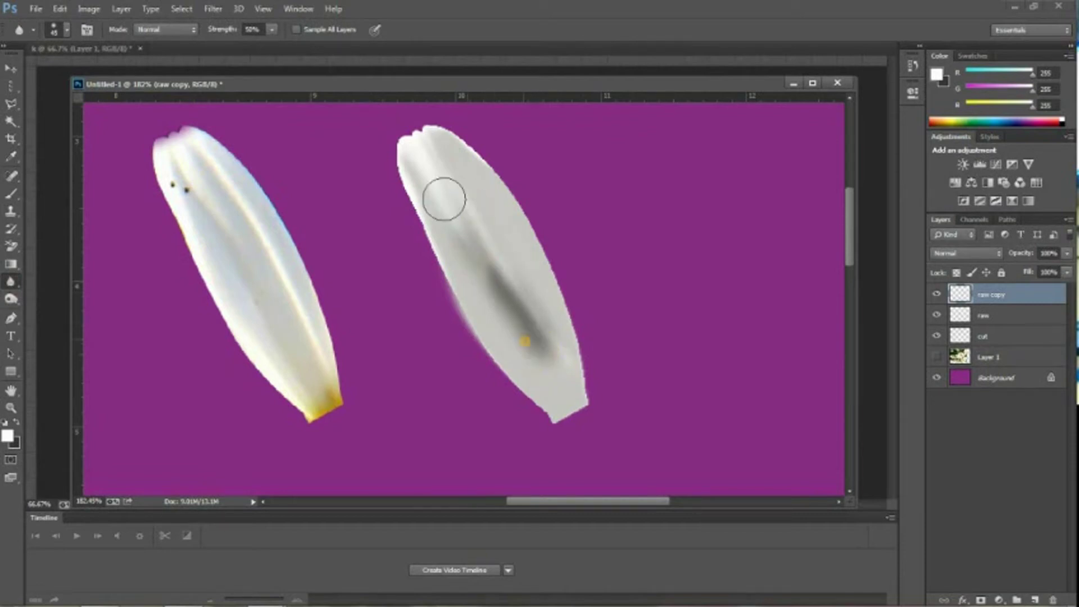
{"action": "left_click", "coordinate": [441, 200]}
{"action": "left_click", "coordinate": [666, 523]}
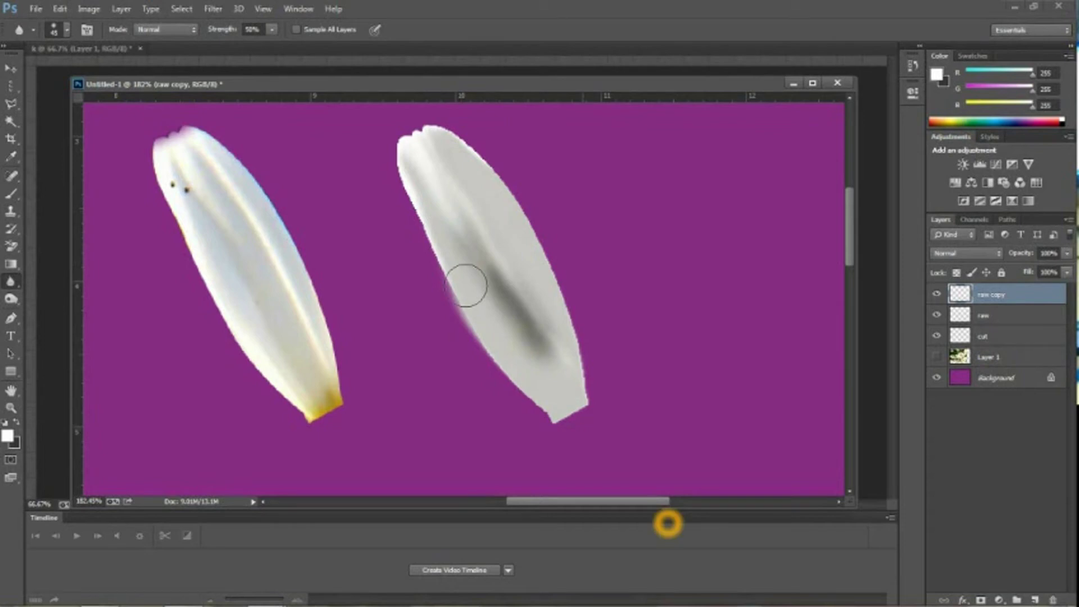
{"action": "left_click", "coordinate": [542, 342]}
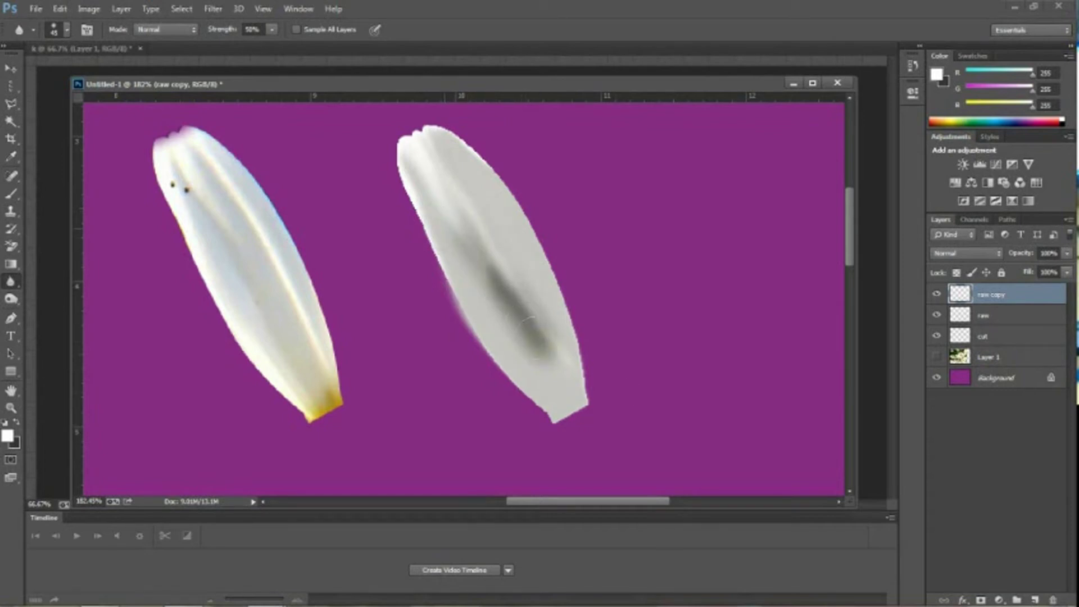
{"action": "left_click", "coordinate": [527, 328]}
- Blur the petal's upper-left edge and soften the dark streak along its length
{"action": "left_click", "coordinate": [416, 188]}
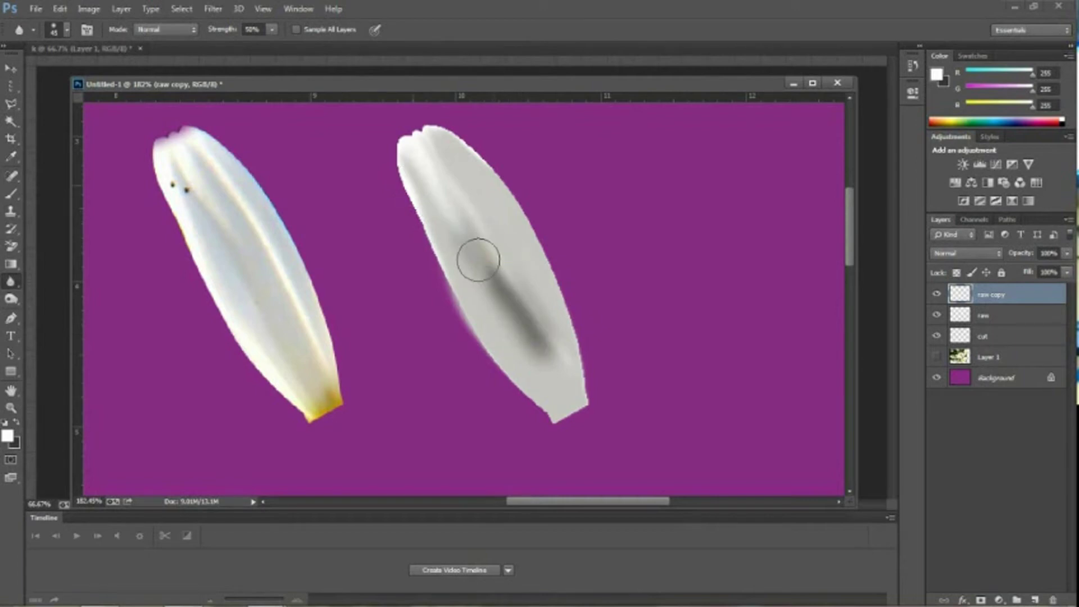
{"action": "left_click", "coordinate": [524, 316]}
{"action": "left_click", "coordinate": [436, 180]}
{"action": "left_click_drag", "start_coordinate": [525, 308], "coordinate": [467, 243]}
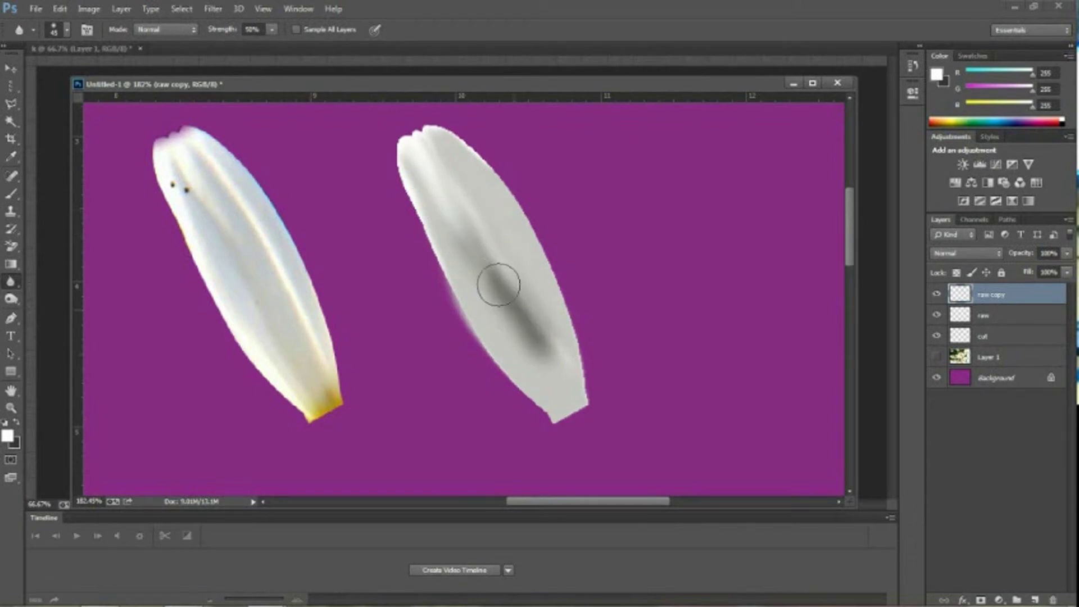
{"action": "left_click_drag", "start_coordinate": [498, 285], "coordinate": [516, 311]}
{"action": "left_click", "coordinate": [11, 280]}
{"action": "mouse_move", "coordinate": [11, 279]}
{"action": "left_mouse_down"}
{"action": "mouse_move", "coordinate": [45, 279]}
{"action": "mouse_move", "coordinate": [6, 304]}
{"action": "mouse_move", "coordinate": [57, 293]}
{"action": "left_mouse_up"}
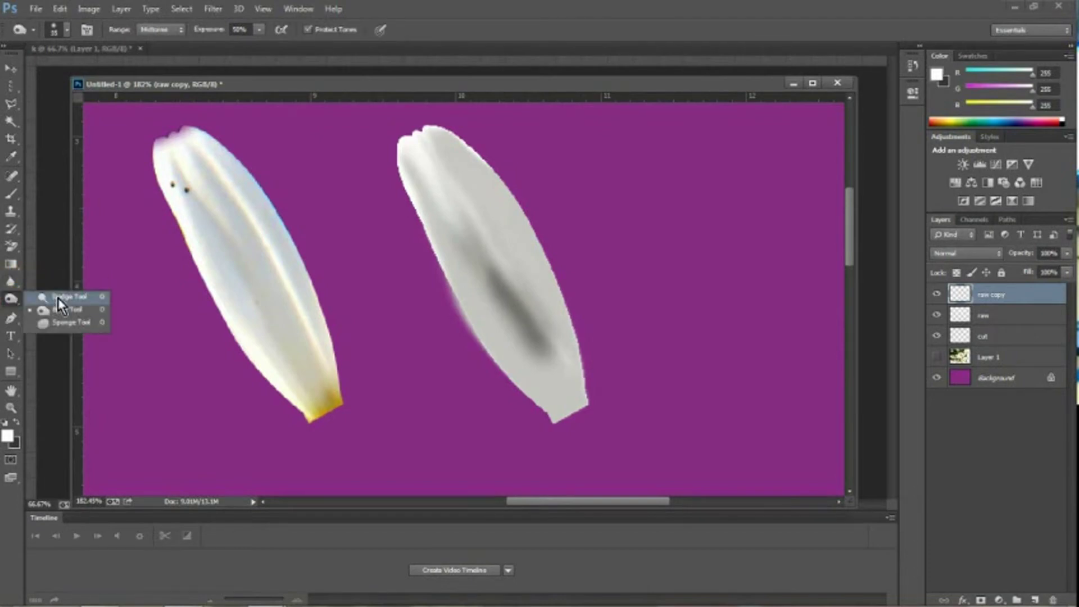
- Return to the Smudge tool and dab the right petal's upper and lower shading
{"action": "left_click", "coordinate": [11, 278]}
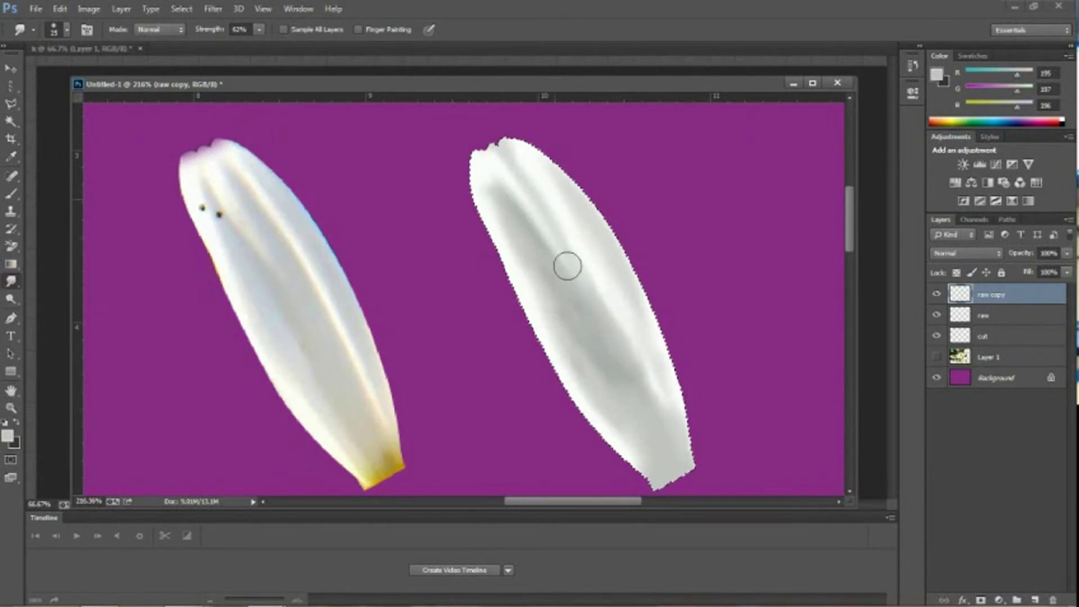
{"action": "left_click", "coordinate": [596, 230]}
{"action": "left_click", "coordinate": [604, 241]}
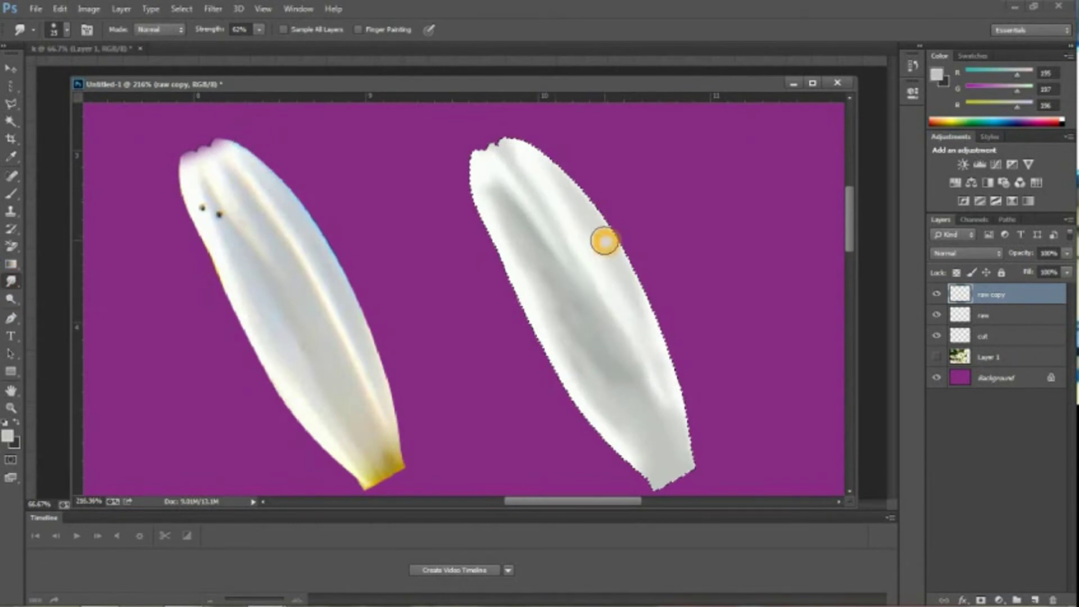
{"action": "left_click", "coordinate": [585, 210]}
{"action": "left_click", "coordinate": [597, 244]}
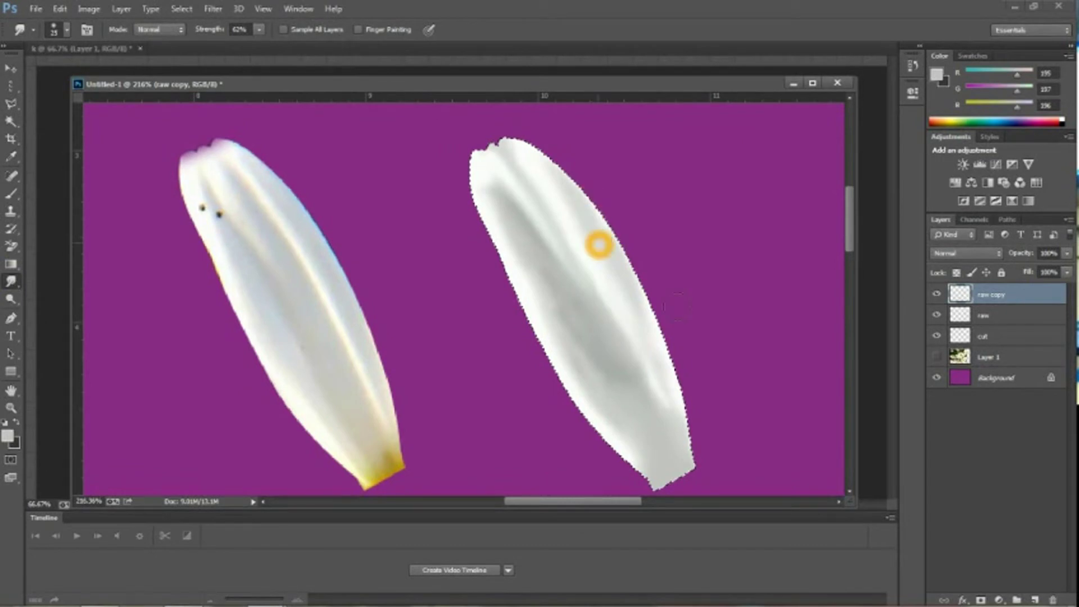
{"action": "left_click", "coordinate": [669, 336]}
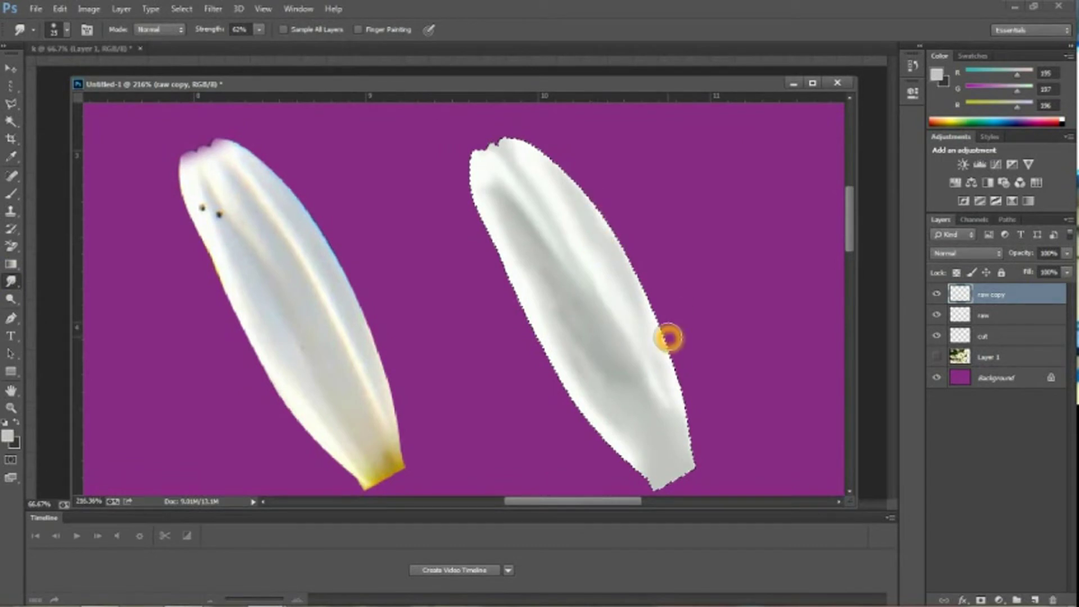
{"action": "left_click", "coordinate": [643, 299]}
- Dab-smudge along the petal's middle toward its right edge
{"action": "left_click", "coordinate": [604, 250]}
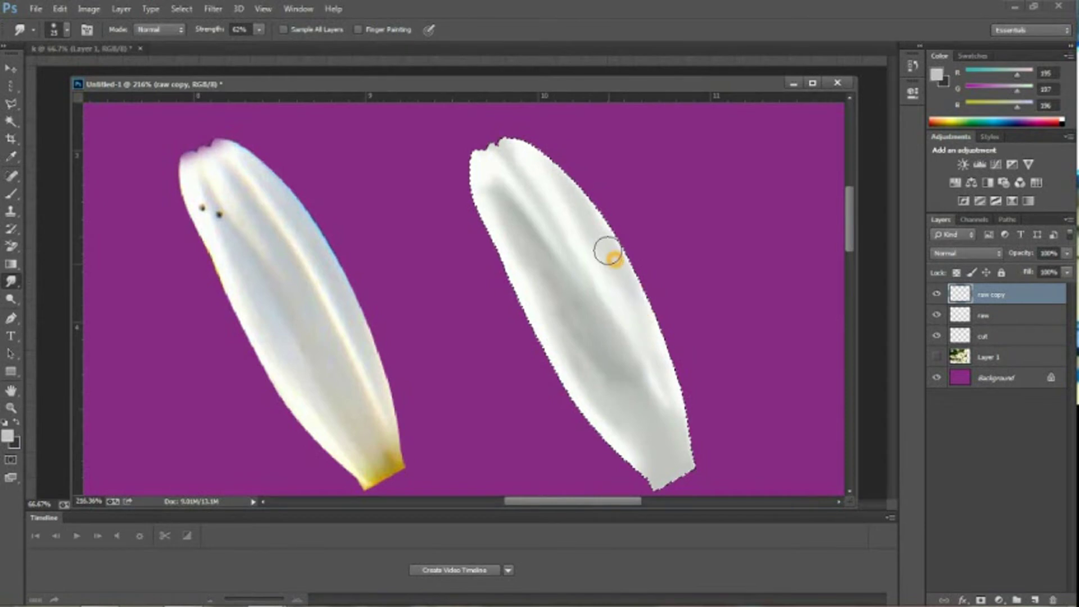
{"action": "left_click", "coordinate": [602, 247]}
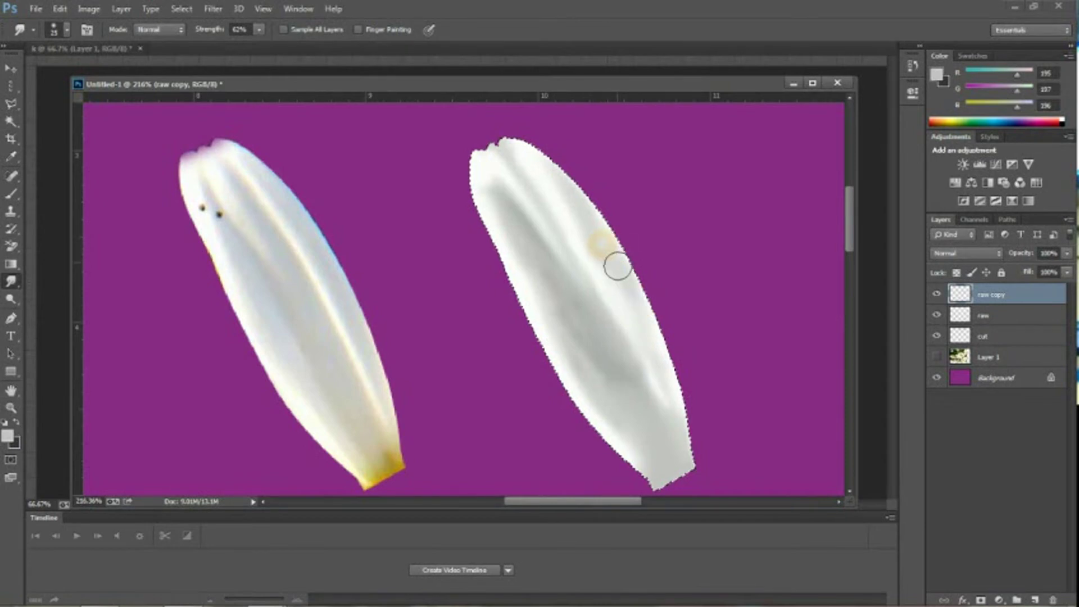
{"action": "left_click", "coordinate": [610, 257]}
{"action": "left_click", "coordinate": [624, 286]}
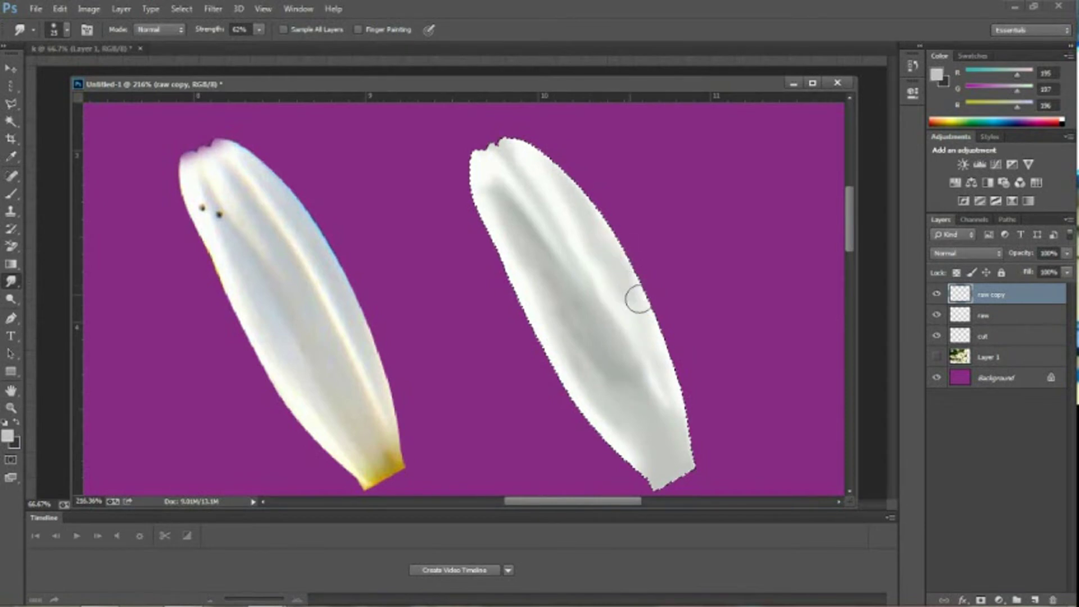
{"action": "left_click", "coordinate": [629, 286]}
{"action": "left_click", "coordinate": [636, 308]}
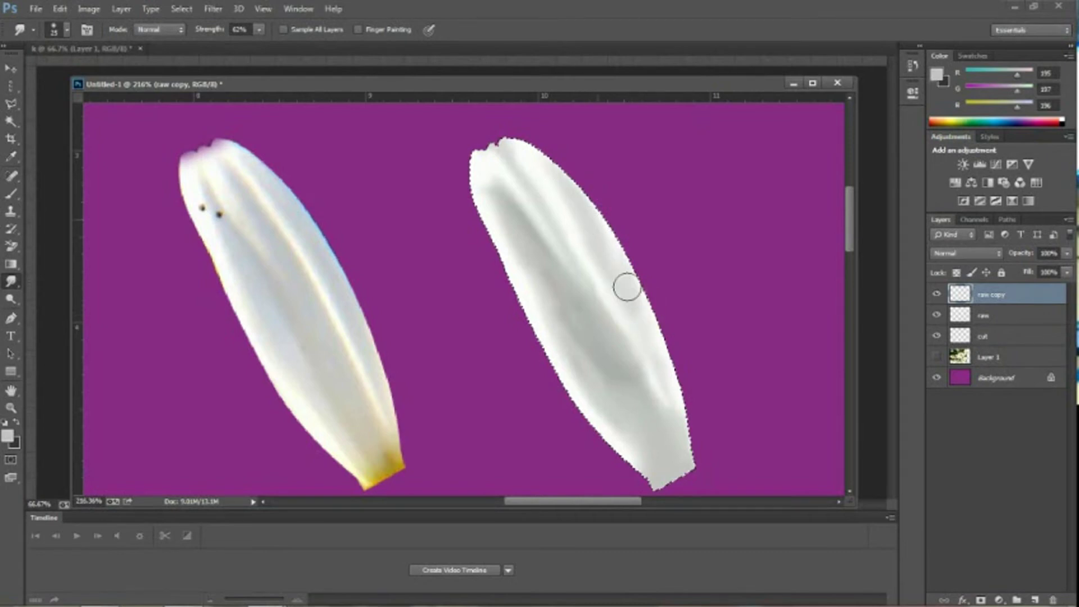
{"action": "left_click", "coordinate": [632, 303]}
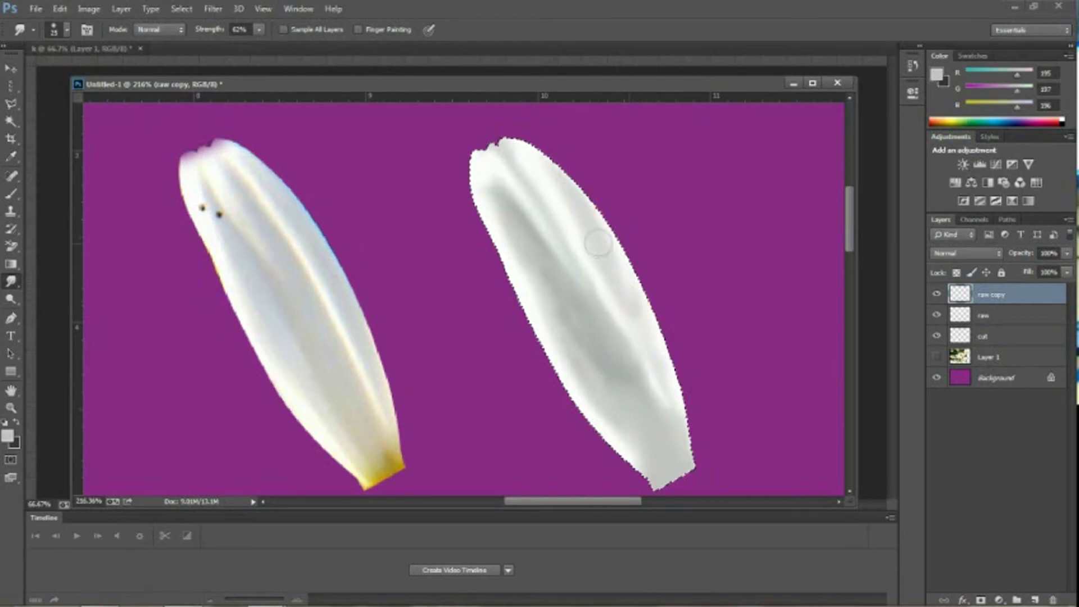
- Drag shading down the petal, blend the lower edge, and pull the upper edge toward the tip
{"action": "mouse_move", "coordinate": [598, 243]}
{"action": "left_mouse_down"}
{"action": "mouse_move", "coordinate": [658, 352]}
{"action": "mouse_move", "coordinate": [602, 322]}
{"action": "left_mouse_up"}
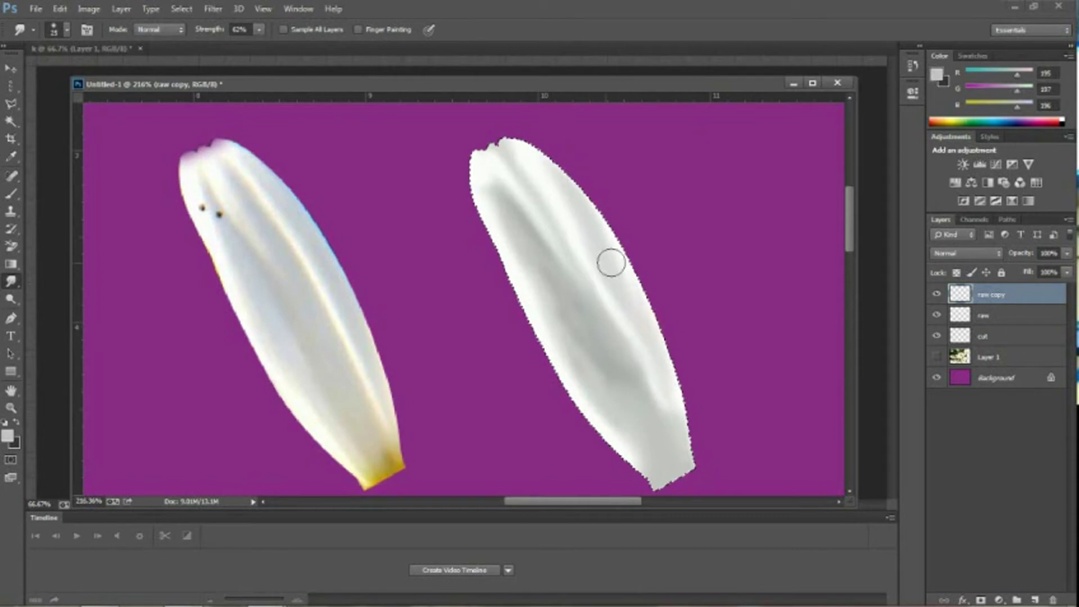
{"action": "left_click_drag", "start_coordinate": [658, 361], "coordinate": [660, 426]}
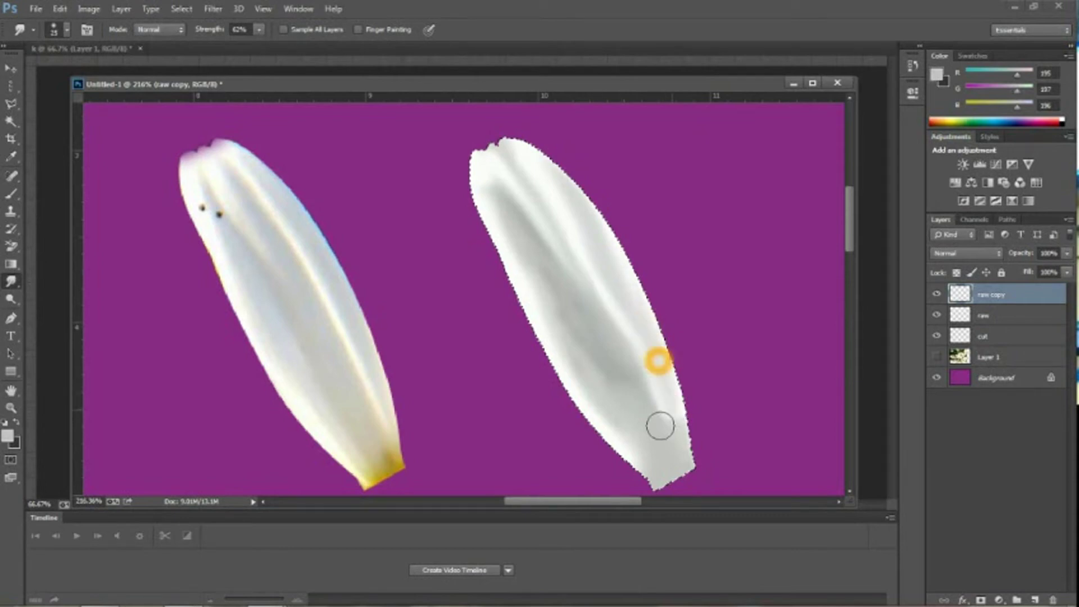
{"action": "left_click_drag", "start_coordinate": [638, 382], "coordinate": [653, 402]}
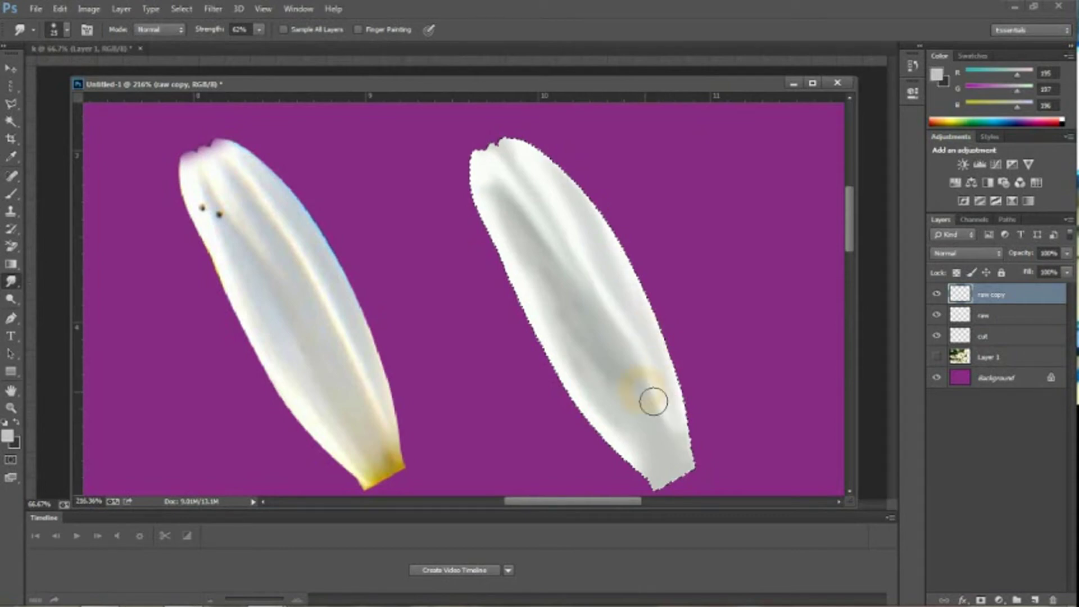
{"action": "left_click", "coordinate": [659, 430]}
{"action": "left_click", "coordinate": [575, 203]}
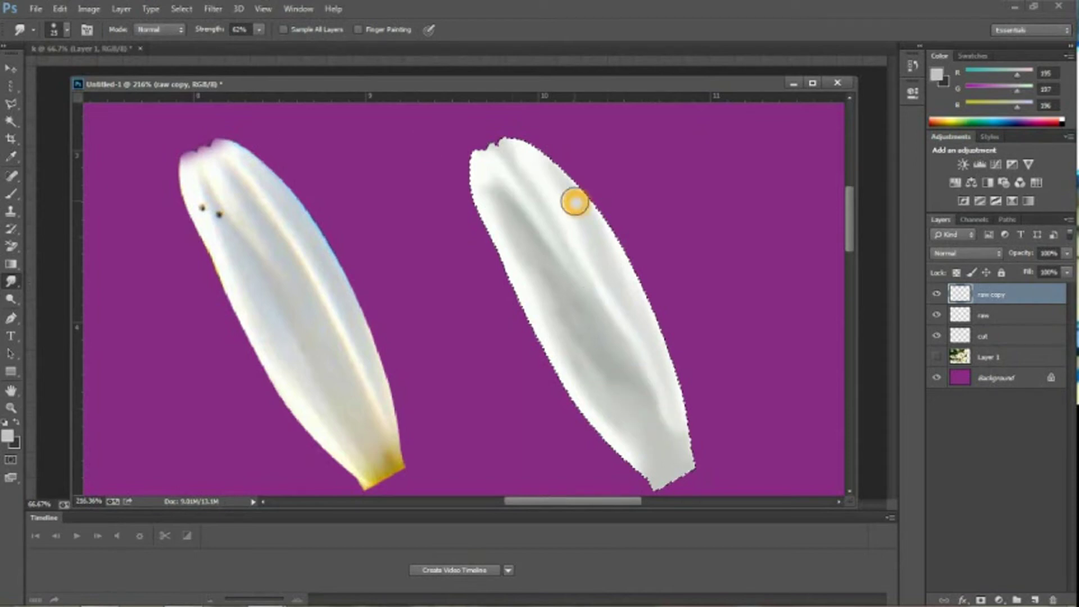
{"action": "left_click_drag", "start_coordinate": [575, 203], "coordinate": [534, 149]}
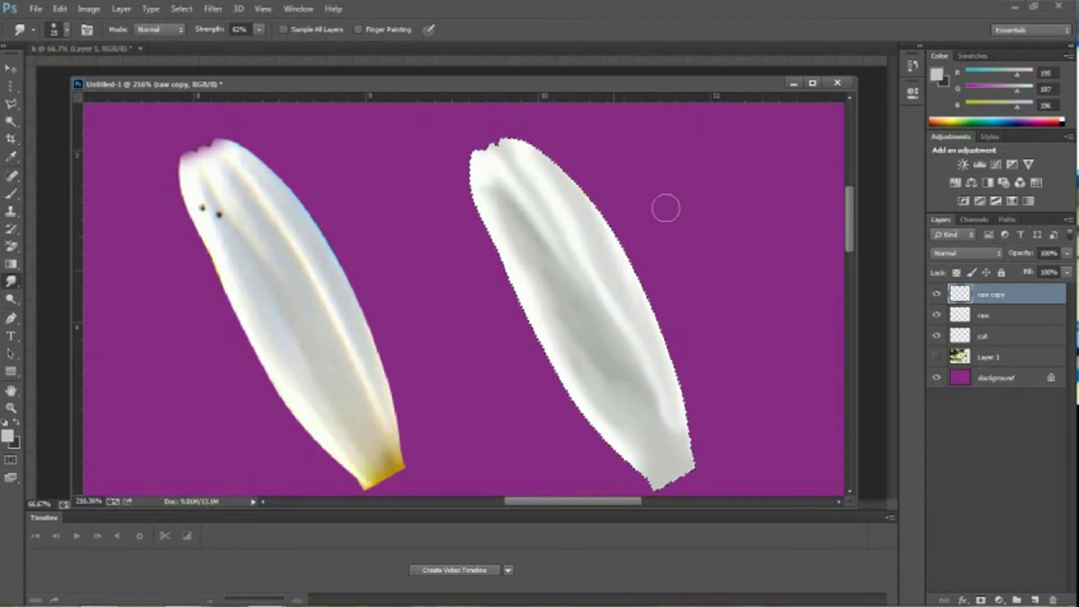
{"action": "left_click_drag", "start_coordinate": [570, 176], "coordinate": [523, 139]}
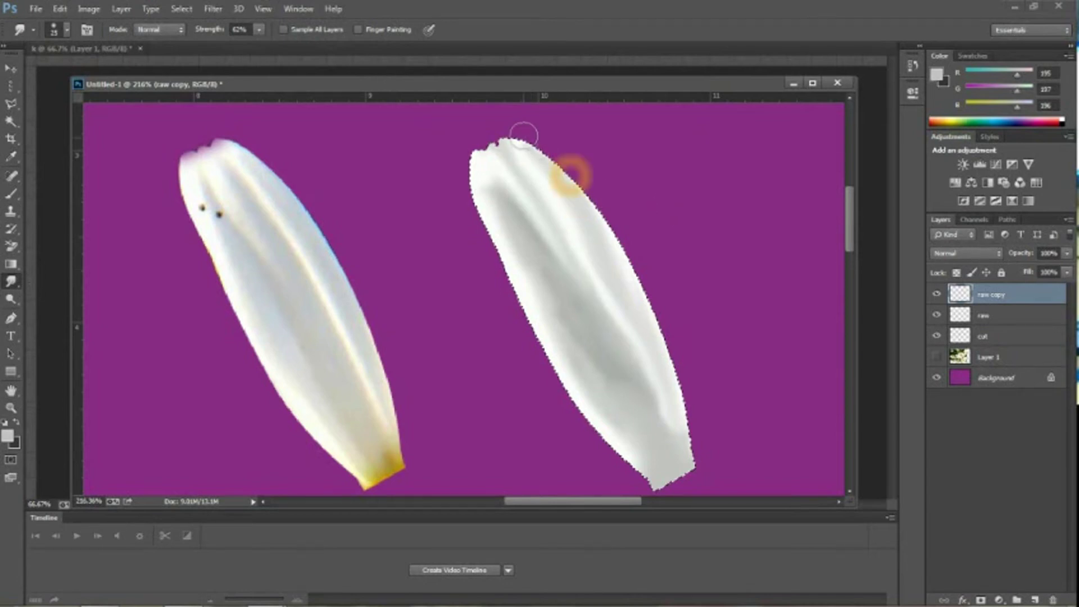
{"action": "left_click_drag", "start_coordinate": [489, 267], "coordinate": [523, 327]}
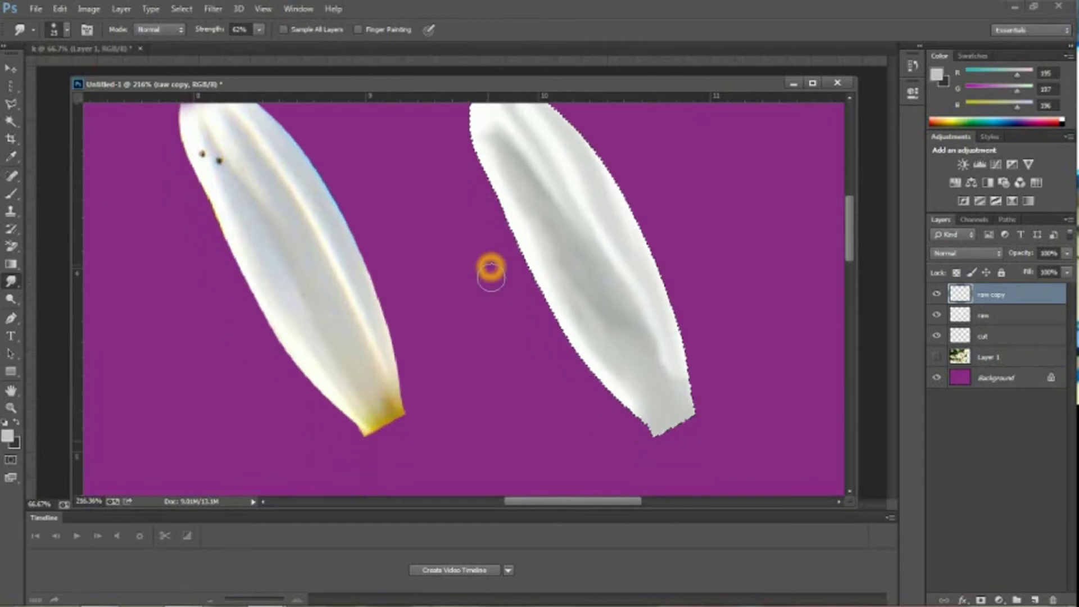
- Change a panel setting, then smudge the petal's lower-right edge and lower shading
{"action": "left_click", "coordinate": [101, 412]}
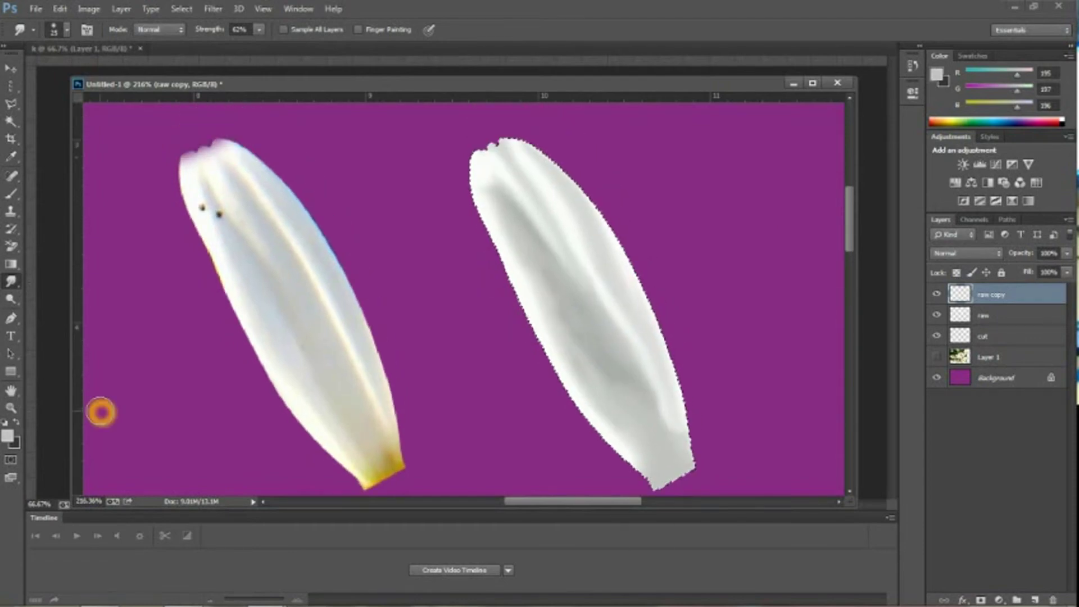
{"action": "left_click", "coordinate": [124, 412]}
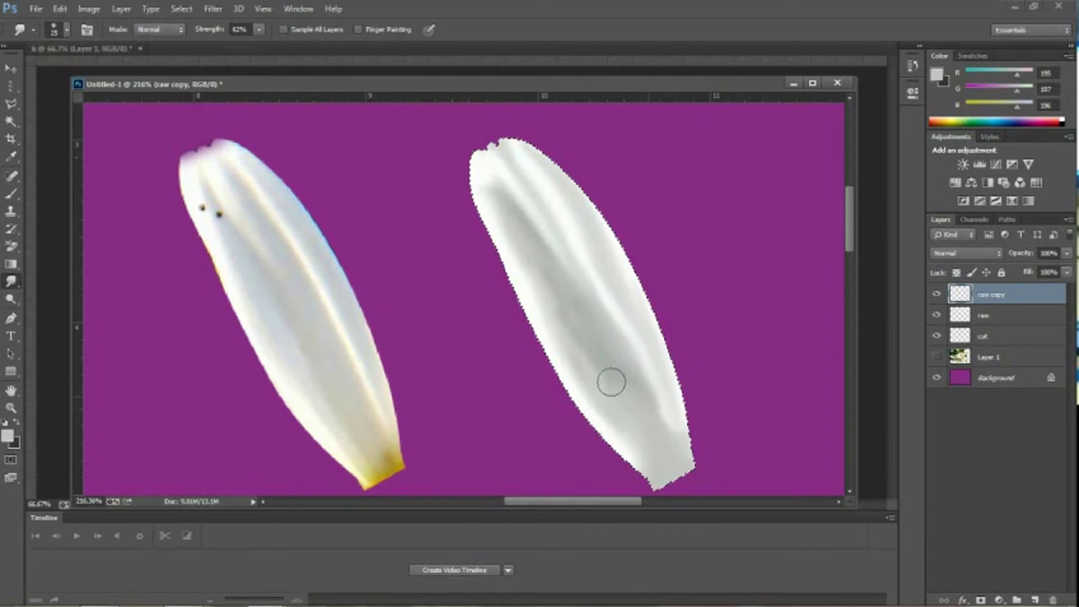
{"action": "left_click", "coordinate": [671, 376]}
{"action": "left_click_drag", "start_coordinate": [640, 398], "coordinate": [669, 380]}
{"action": "left_click", "coordinate": [672, 391]}
{"action": "mouse_move", "coordinate": [577, 318]}
{"action": "left_mouse_down"}
{"action": "mouse_move", "coordinate": [627, 423]}
{"action": "mouse_move", "coordinate": [592, 349]}
{"action": "left_mouse_up"}
{"action": "left_click", "coordinate": [584, 329]}
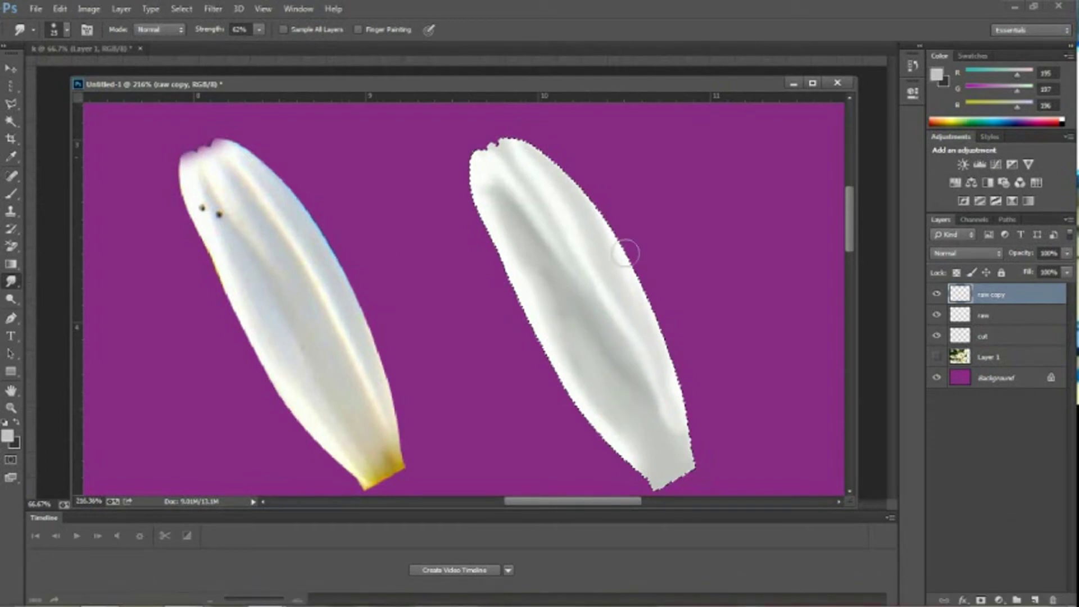
- Switch to a larger Blur Tool brush and blur the right petal's shading from top to base
{"action": "right_click", "coordinate": [9, 284]}
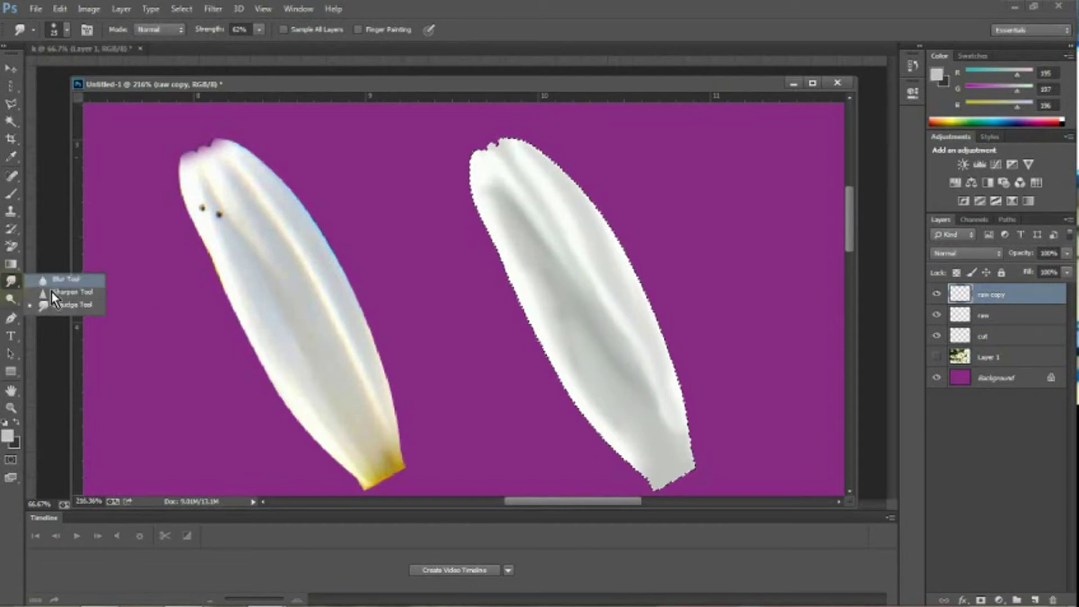
{"action": "left_click", "coordinate": [69, 282]}
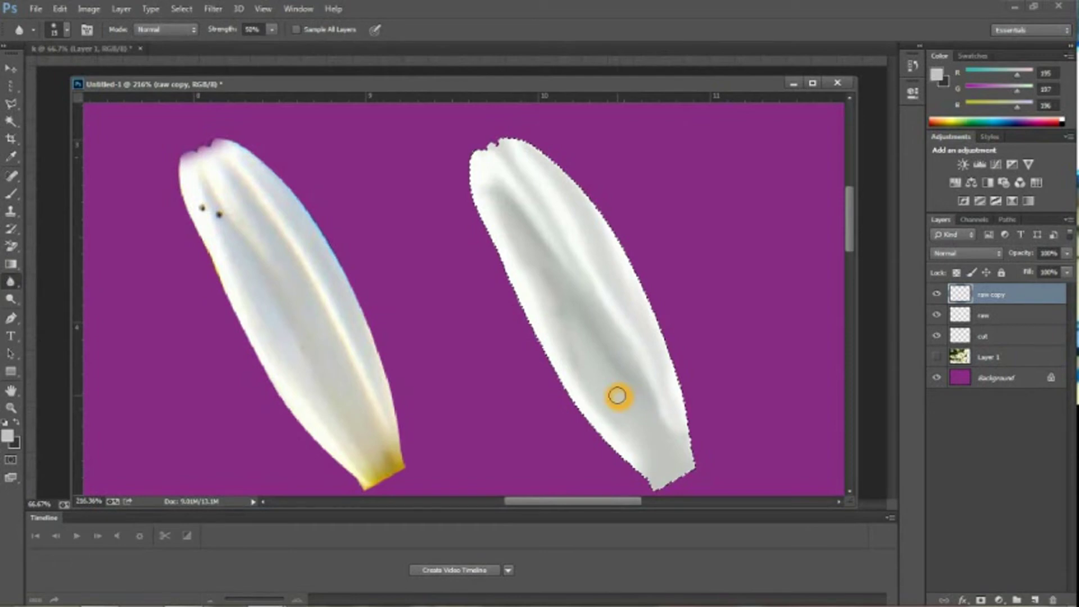
{"action": "key", "text": "bracketright"}
{"action": "key", "text": "bracketright"}
{"action": "key", "text": "bracketright"}
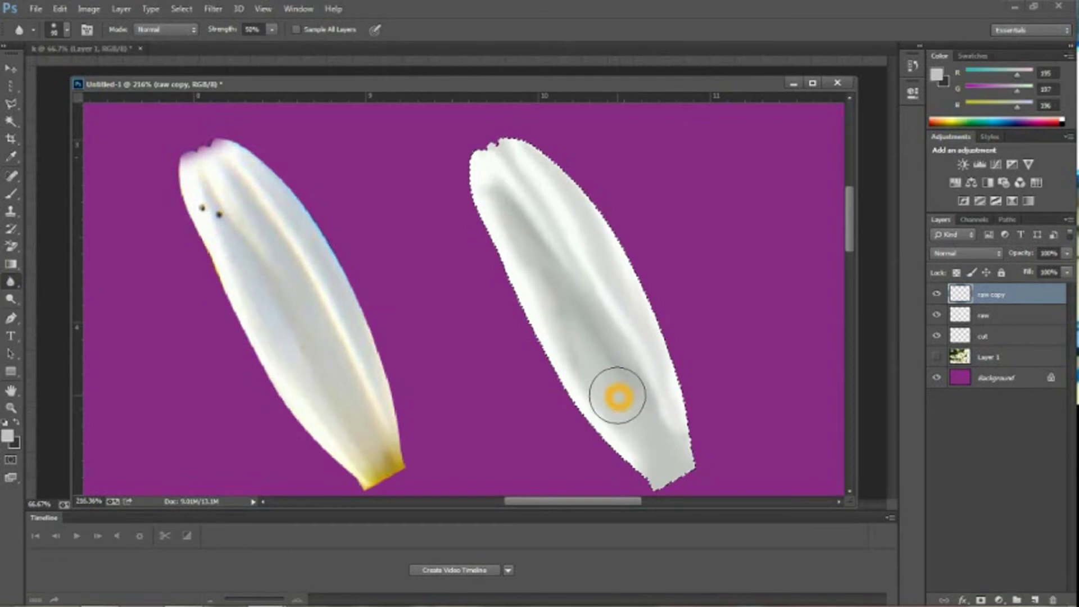
{"action": "left_click_drag", "start_coordinate": [618, 397], "coordinate": [571, 344]}
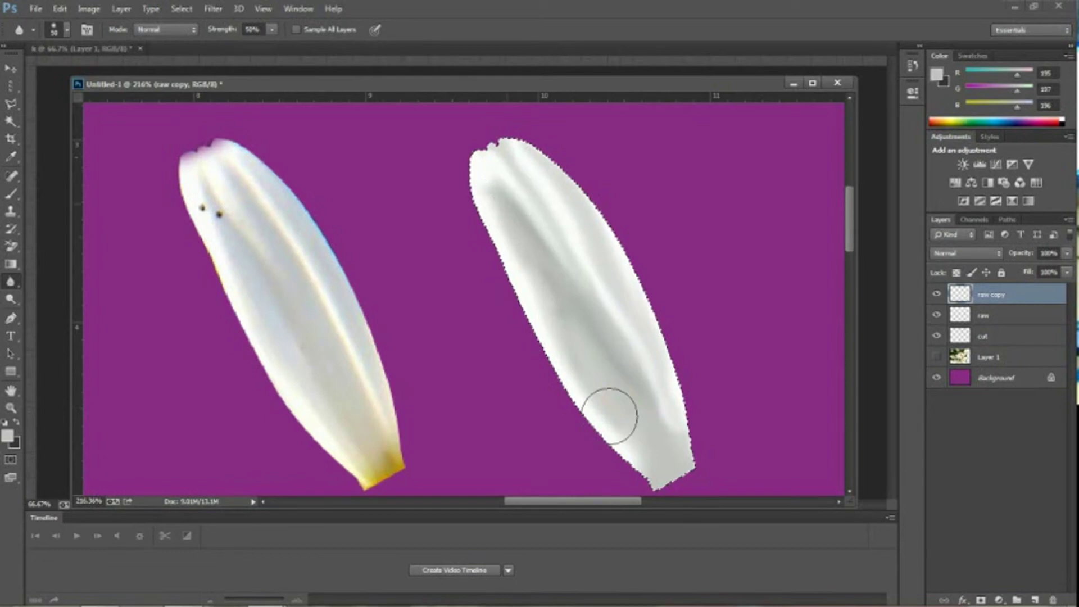
{"action": "mouse_move", "coordinate": [610, 416]}
{"action": "left_mouse_down"}
{"action": "mouse_move", "coordinate": [498, 215]}
{"action": "mouse_move", "coordinate": [617, 398]}
{"action": "mouse_move", "coordinate": [550, 245]}
{"action": "mouse_move", "coordinate": [568, 309]}
{"action": "left_mouse_up"}
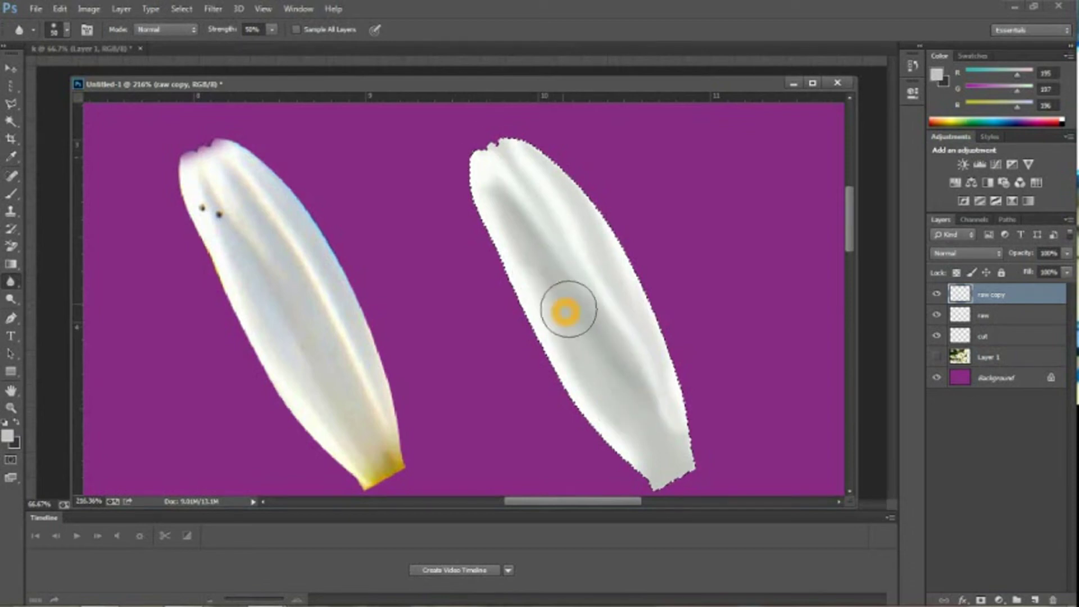
{"action": "mouse_move", "coordinate": [568, 310]}
{"action": "left_mouse_down"}
{"action": "mouse_move", "coordinate": [559, 254]}
{"action": "mouse_move", "coordinate": [669, 433]}
{"action": "mouse_move", "coordinate": [523, 163]}
{"action": "mouse_move", "coordinate": [669, 457]}
{"action": "mouse_move", "coordinate": [564, 257]}
{"action": "left_mouse_up"}
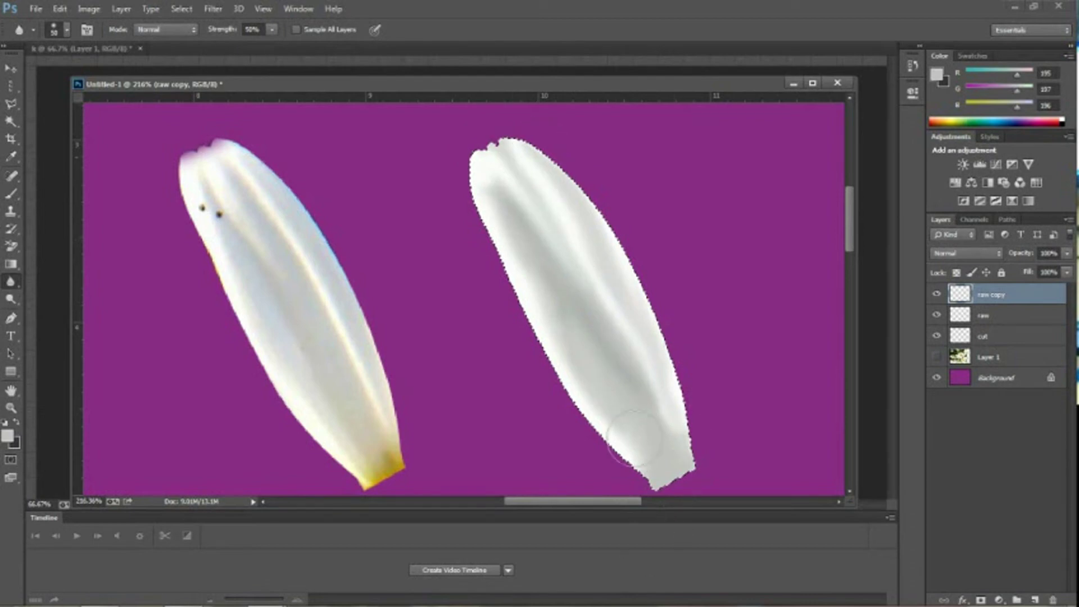
{"action": "left_click", "coordinate": [655, 415]}
- Add a new empty layer and sample the ochre yellow from the photo petal's base
{"action": "left_click", "coordinate": [1037, 599]}
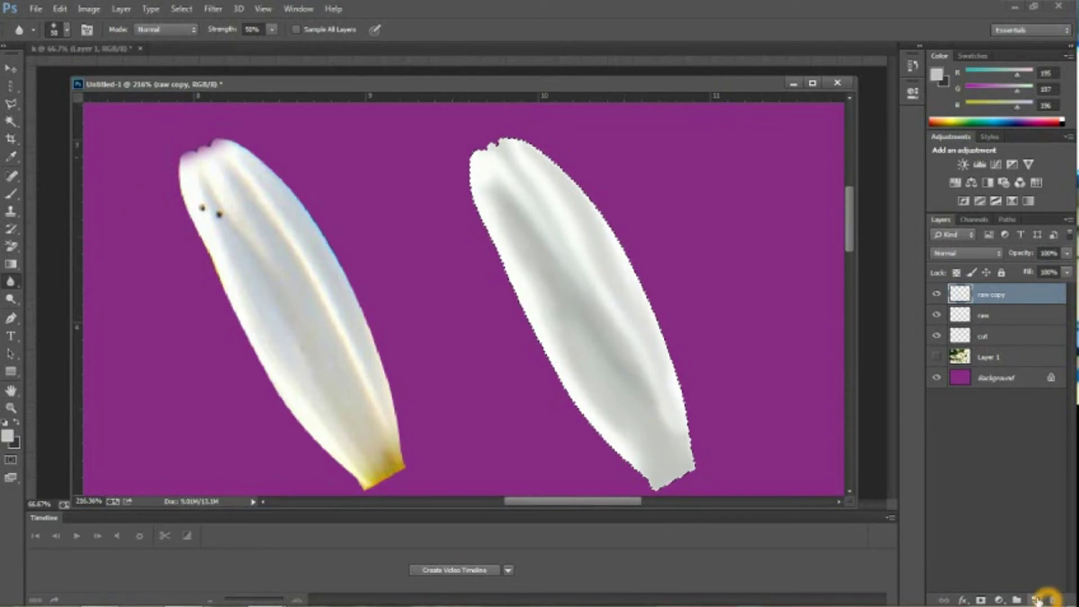
{"action": "left_click", "coordinate": [29, 348]}
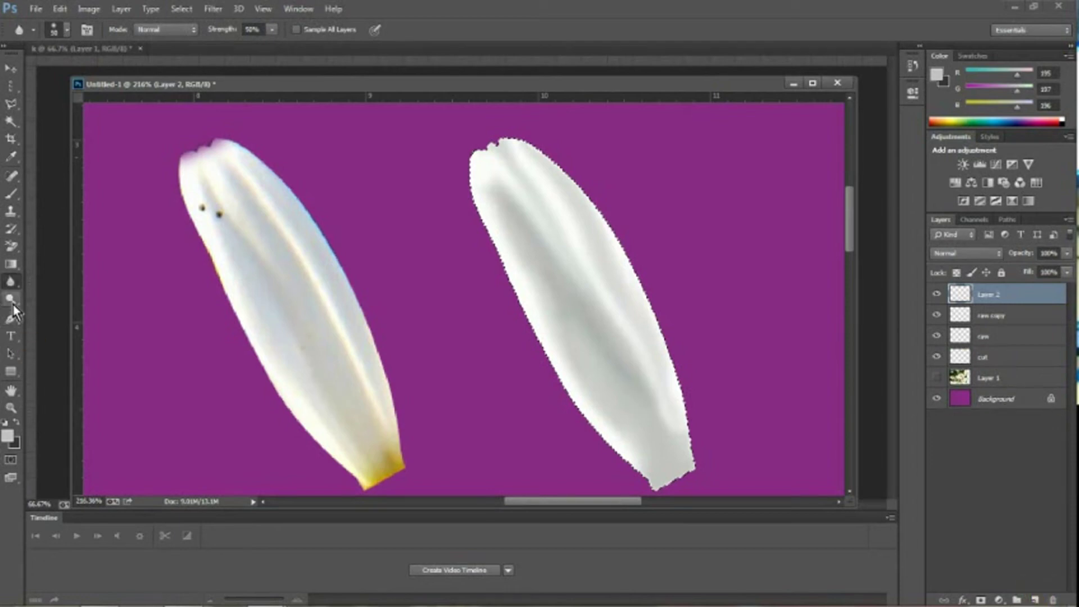
{"action": "key", "text": "i"}
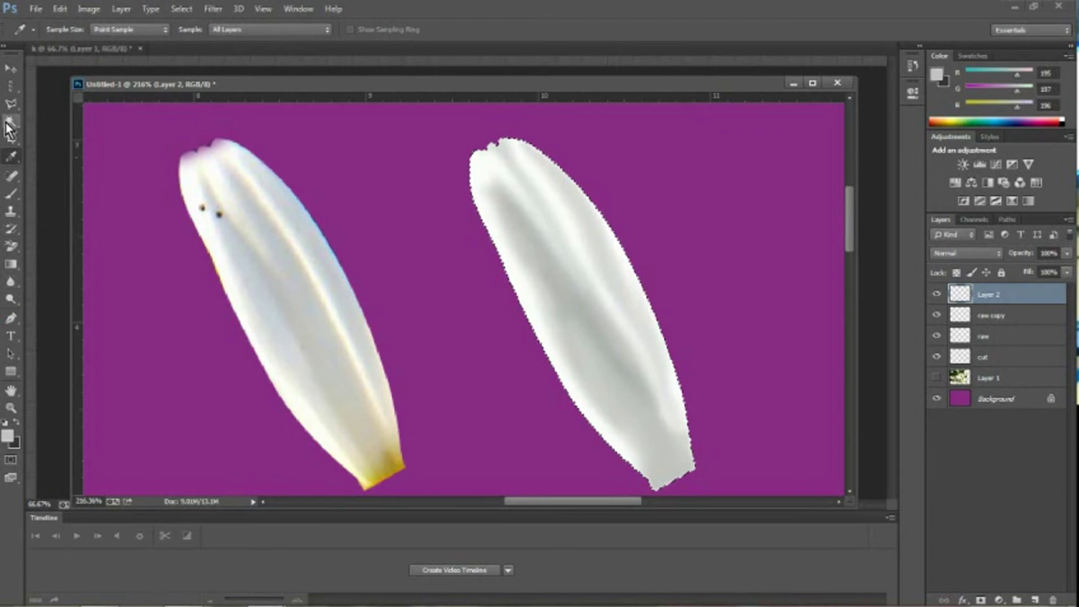
{"action": "left_click", "coordinate": [390, 459]}
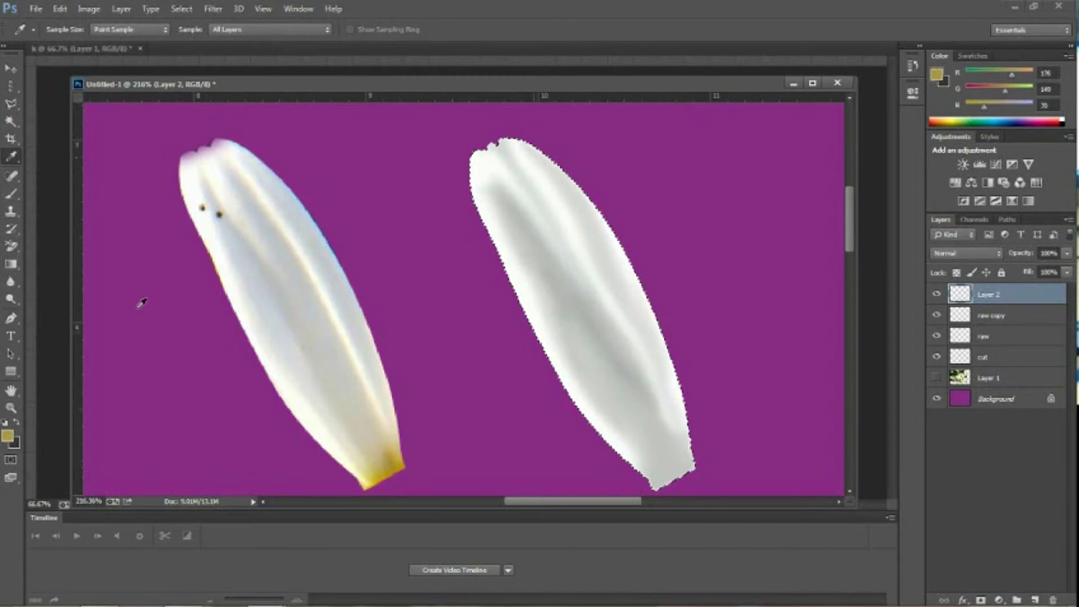
- Brush the ochre yellow over the right petal's bottom tip
{"action": "left_click", "coordinate": [10, 355]}
{"action": "key", "text": "b"}
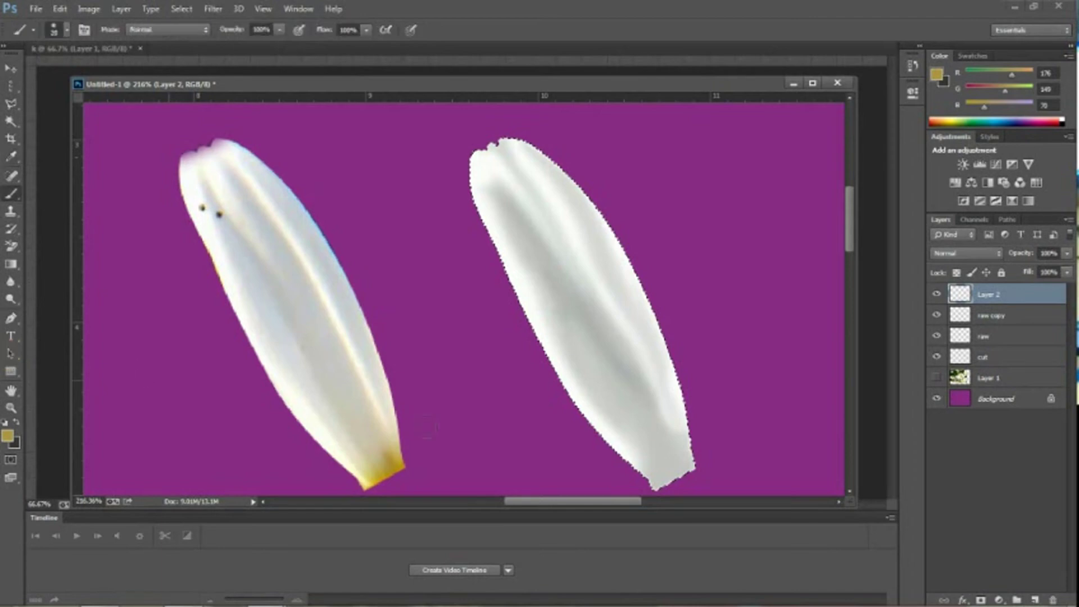
{"action": "left_click", "coordinate": [692, 469]}
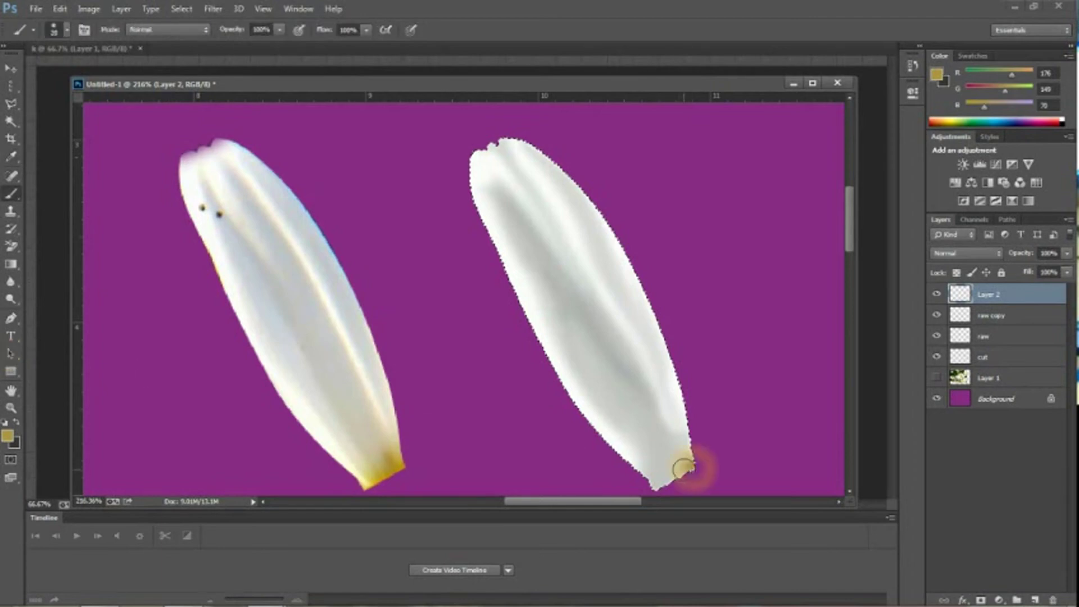
{"action": "left_click_drag", "start_coordinate": [686, 469], "coordinate": [671, 482]}
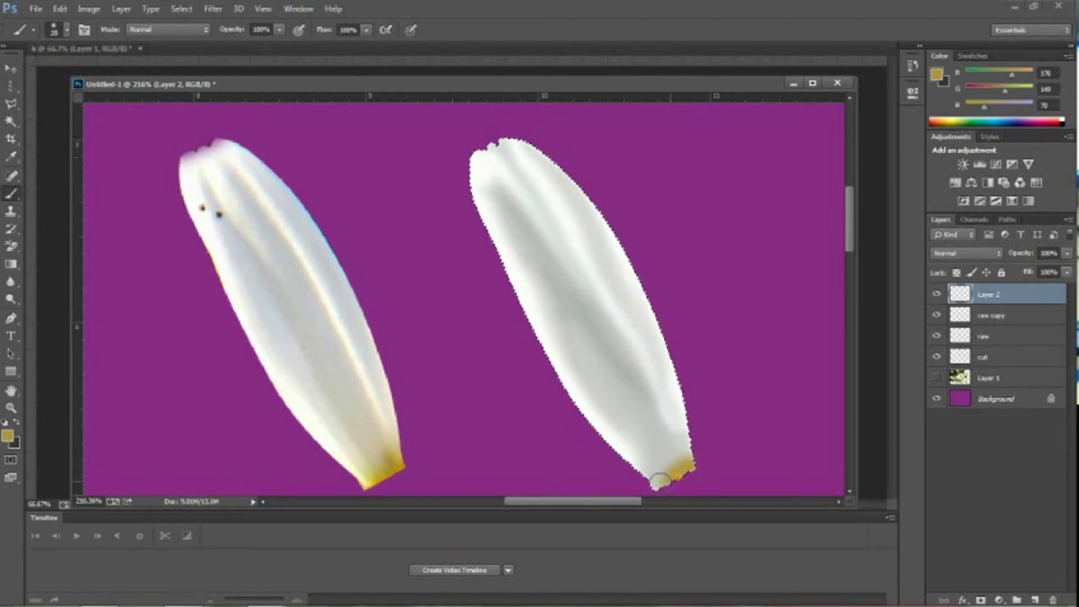
{"action": "left_click", "coordinate": [660, 481]}
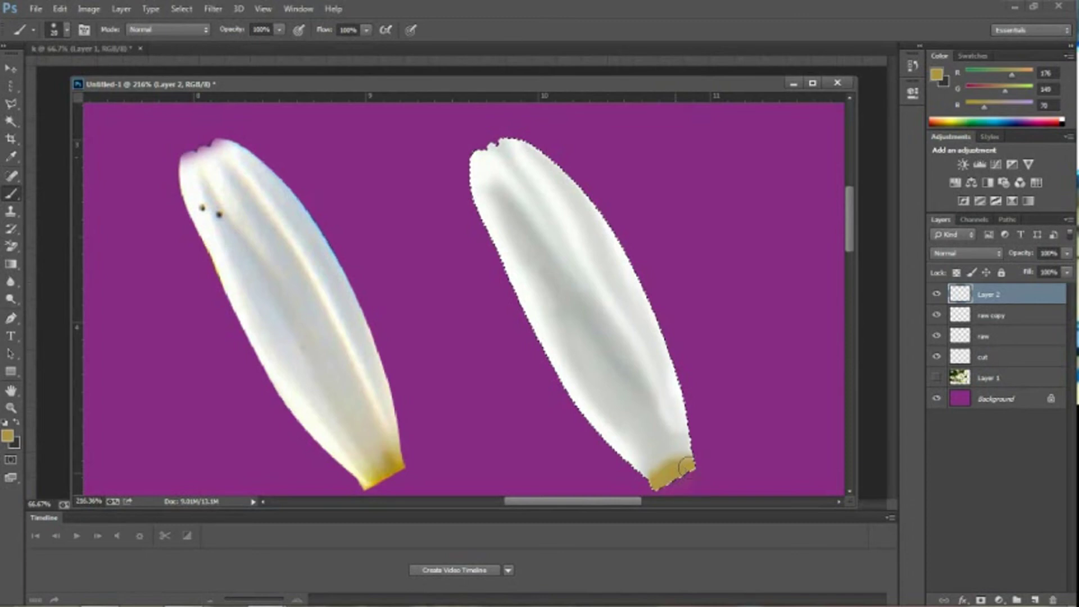
{"action": "left_click", "coordinate": [694, 465]}
{"action": "left_click", "coordinate": [690, 465]}
{"action": "left_click", "coordinate": [24, 209]}
{"action": "left_click", "coordinate": [11, 290]}
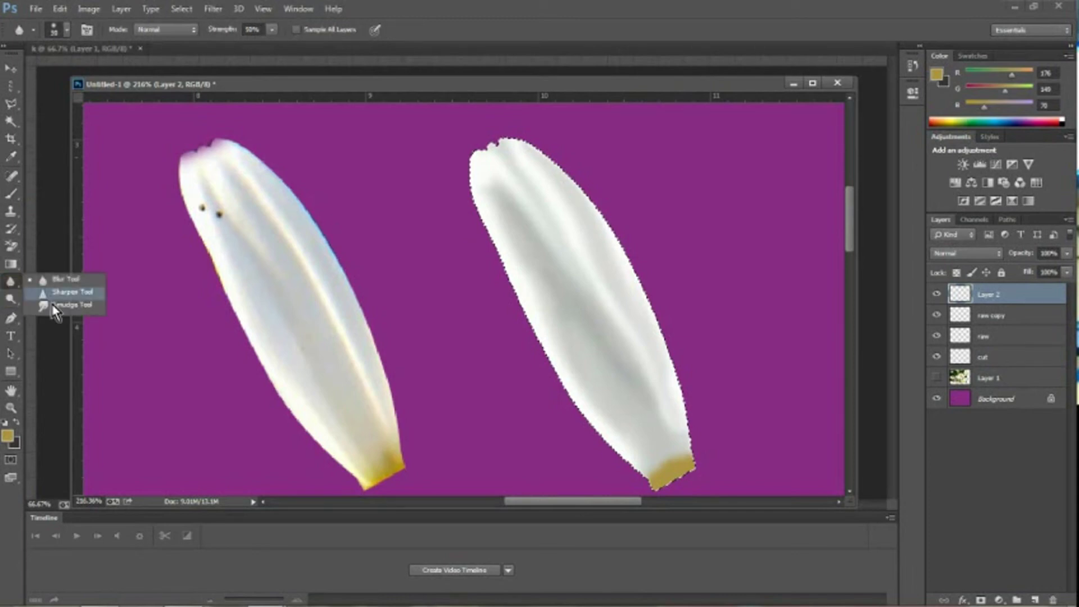
- Smudge the ochre base upward into the petal's white as soft streaks at 62% strength
{"action": "left_click", "coordinate": [54, 307]}
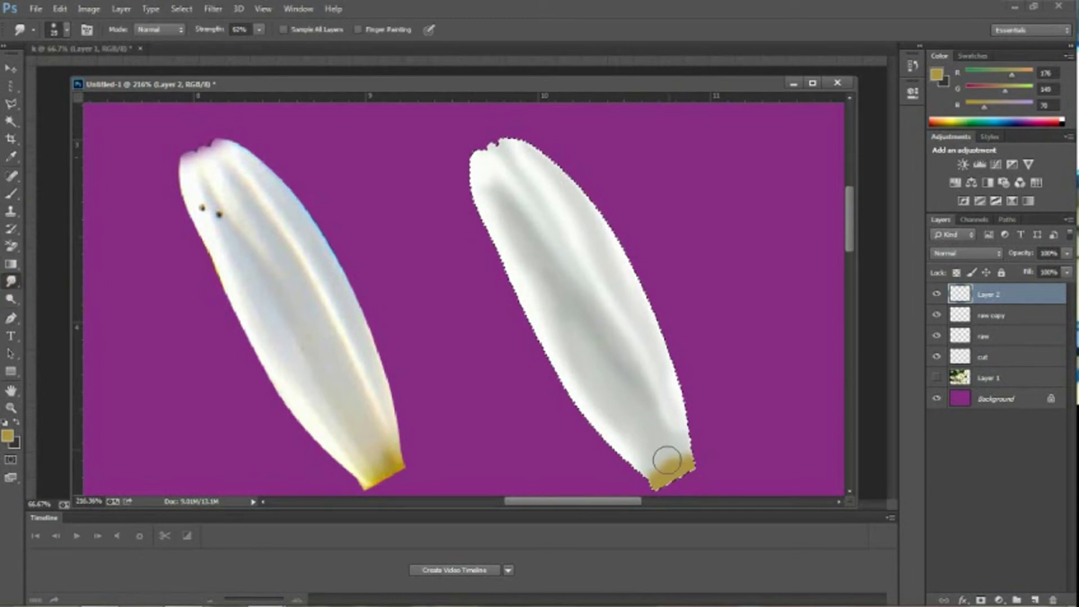
{"action": "left_click_drag", "start_coordinate": [667, 460], "coordinate": [640, 410]}
{"action": "left_click_drag", "start_coordinate": [664, 475], "coordinate": [641, 425]}
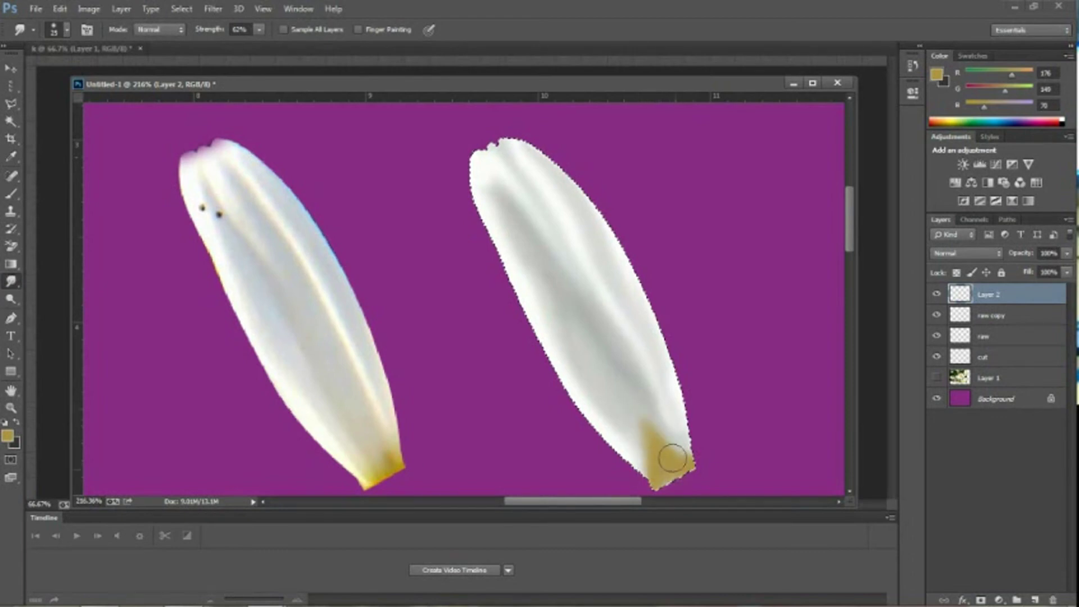
{"action": "left_click_drag", "start_coordinate": [676, 466], "coordinate": [642, 397]}
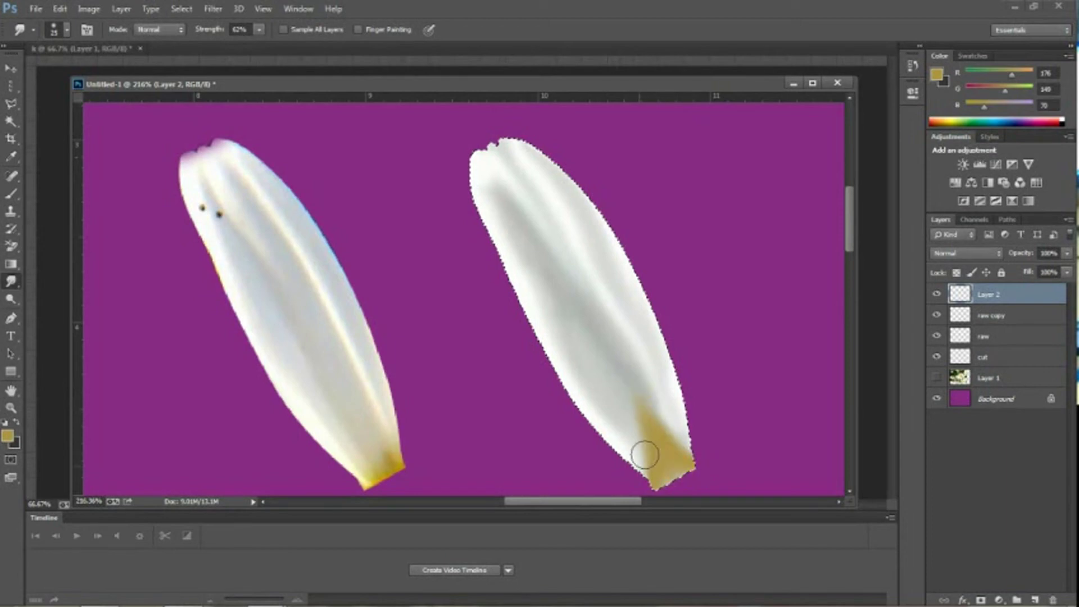
{"action": "left_click_drag", "start_coordinate": [645, 452], "coordinate": [612, 390]}
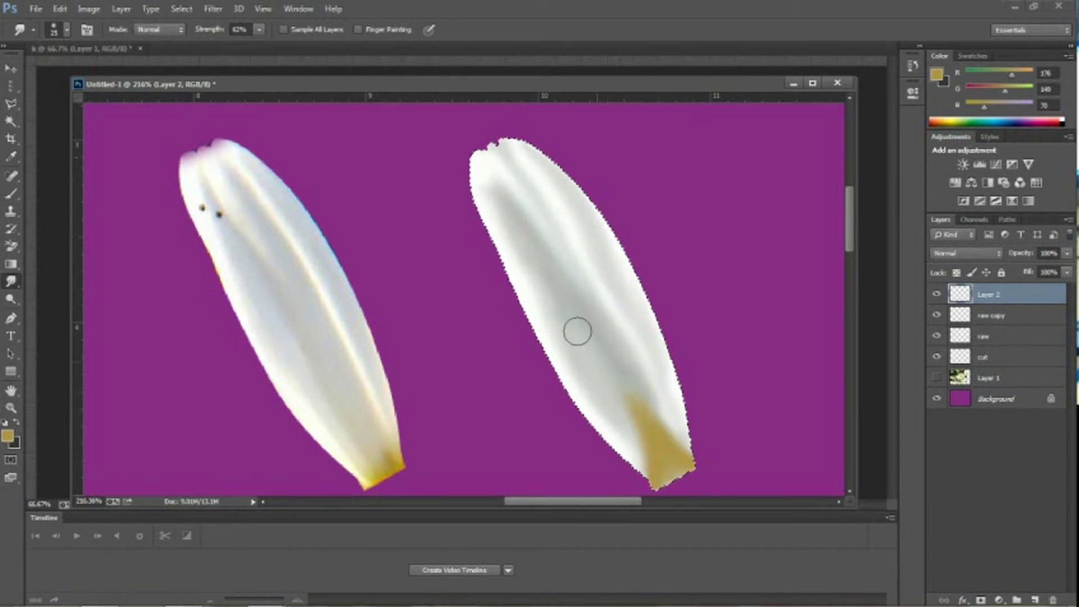
{"action": "left_click_drag", "start_coordinate": [652, 446], "coordinate": [590, 354]}
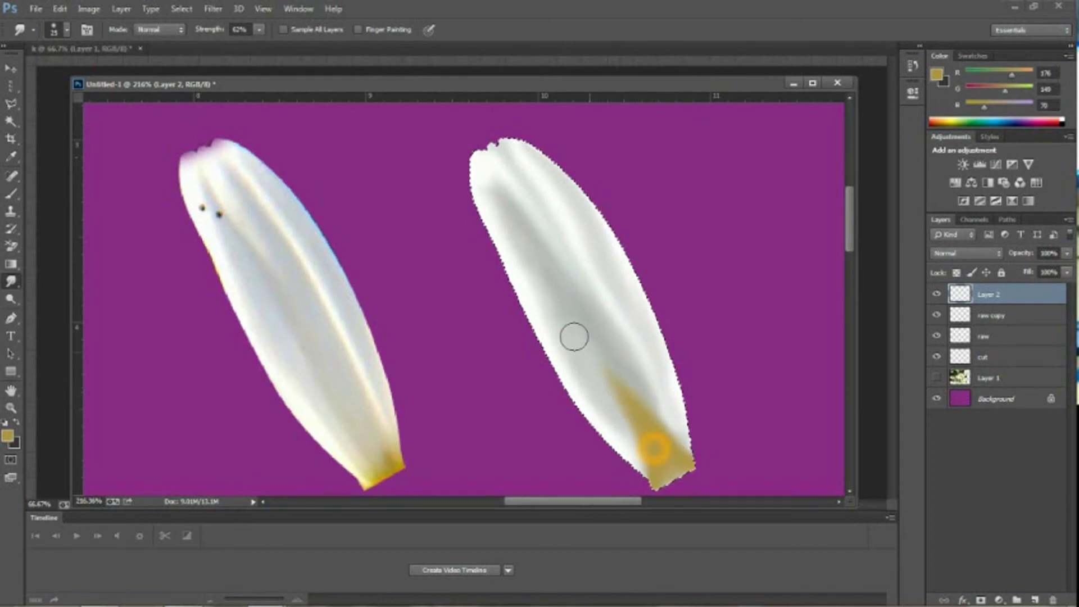
{"action": "mouse_move", "coordinate": [607, 403]}
{"action": "left_mouse_down"}
{"action": "mouse_move", "coordinate": [640, 440]}
{"action": "mouse_move", "coordinate": [579, 356]}
{"action": "left_mouse_up"}
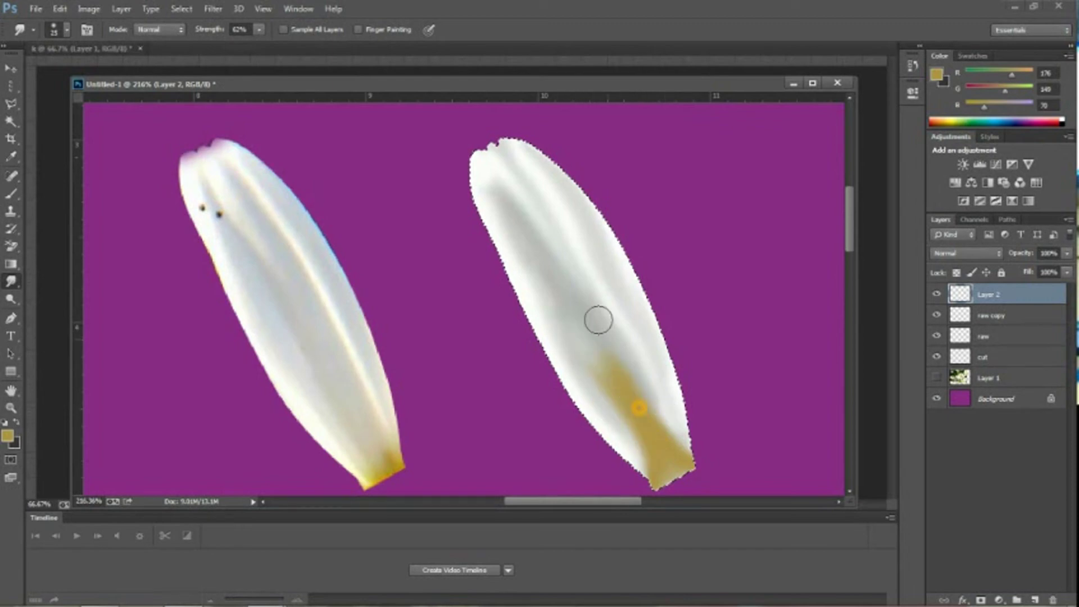
{"action": "left_click_drag", "start_coordinate": [616, 410], "coordinate": [573, 350]}
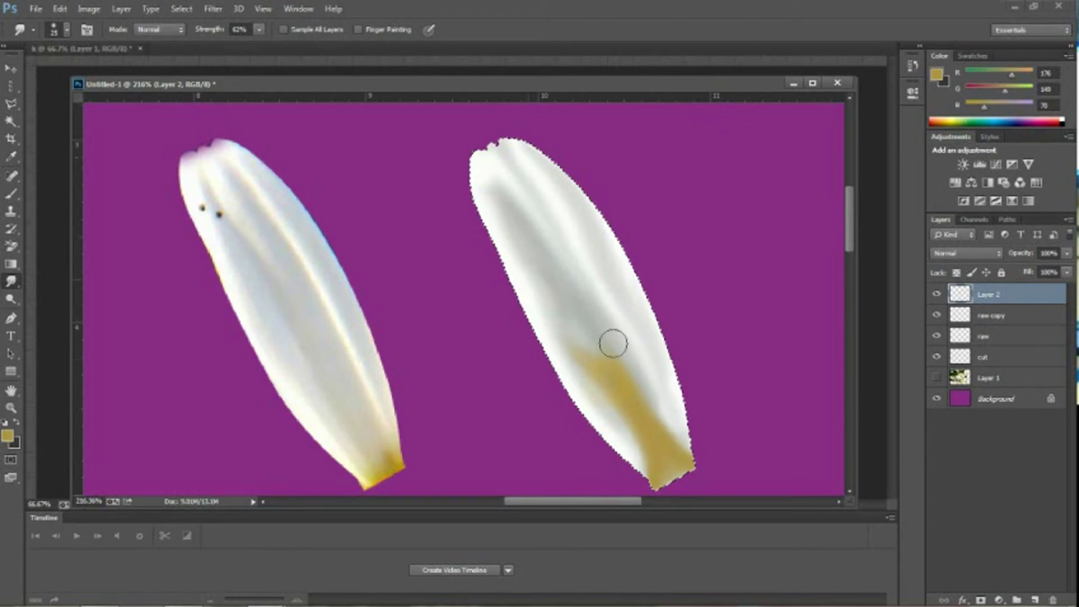
{"action": "left_click_drag", "start_coordinate": [638, 380], "coordinate": [586, 297]}
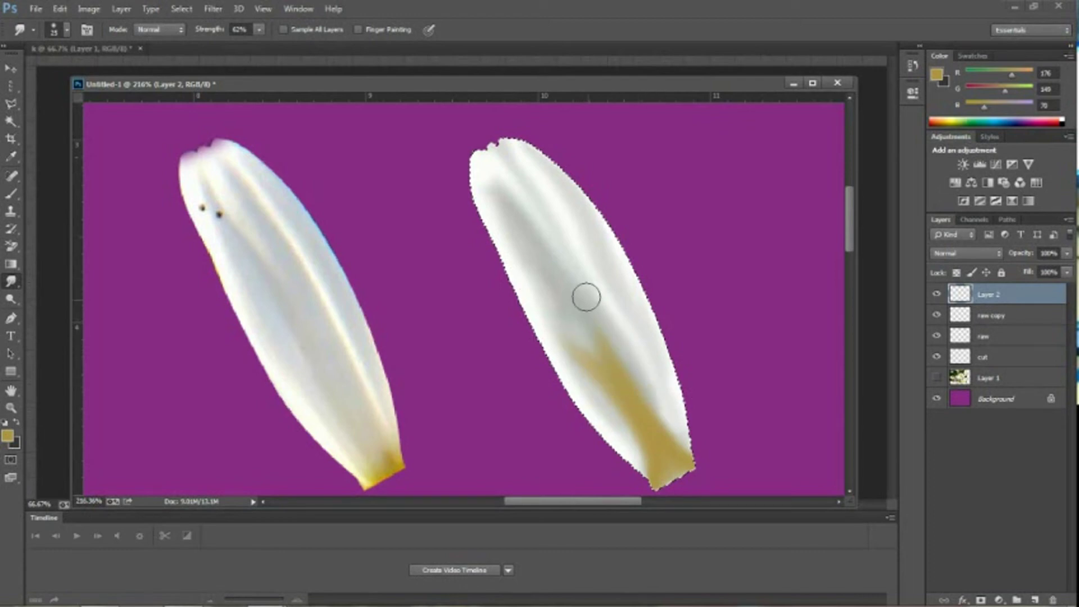
{"action": "left_click_drag", "start_coordinate": [618, 400], "coordinate": [511, 275]}
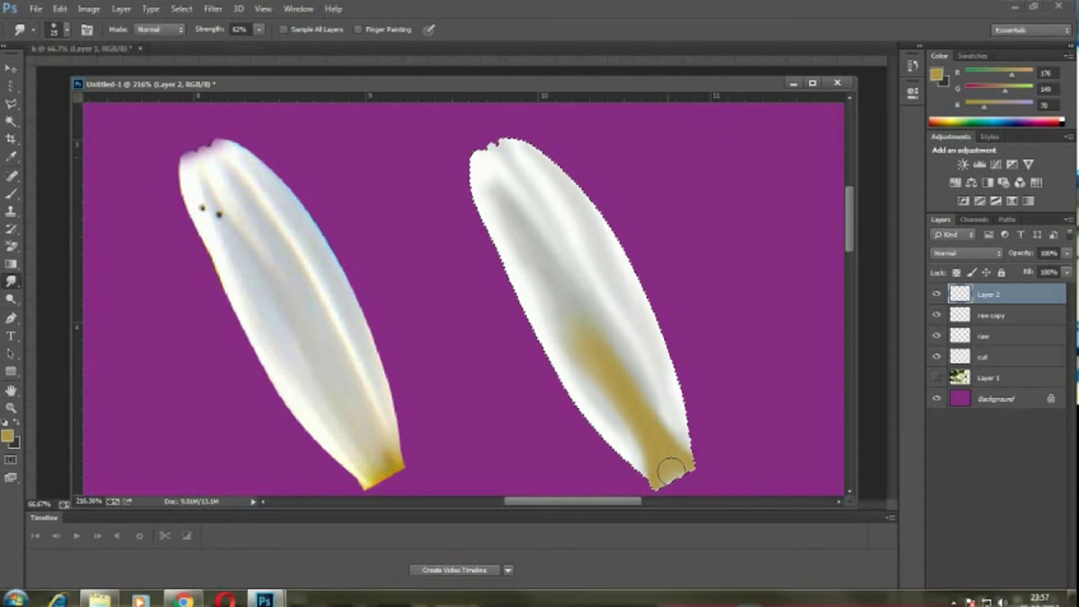
{"action": "left_click_drag", "start_coordinate": [671, 474], "coordinate": [627, 392]}
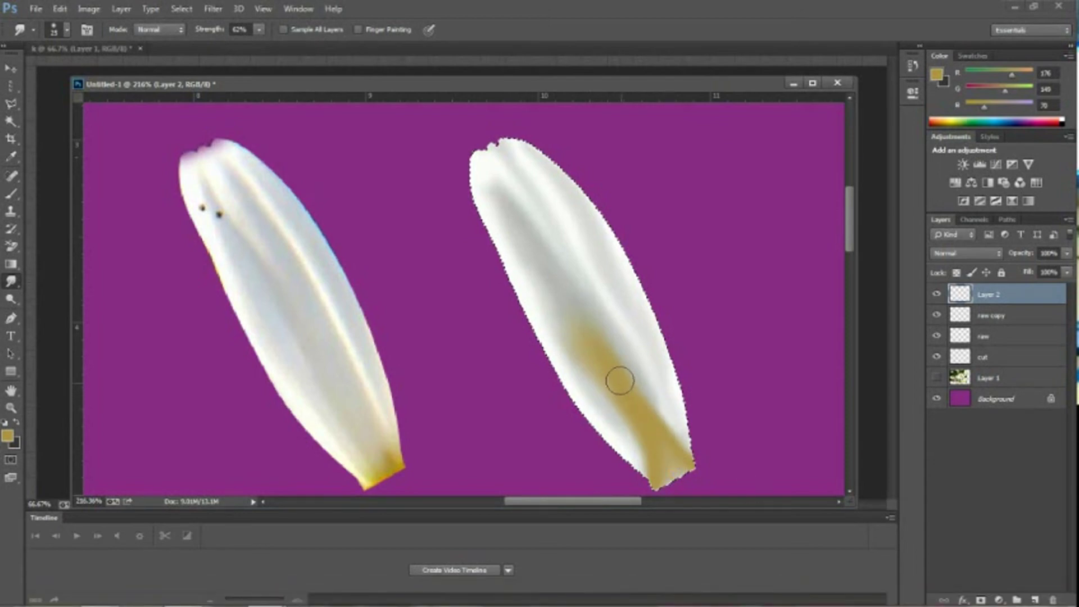
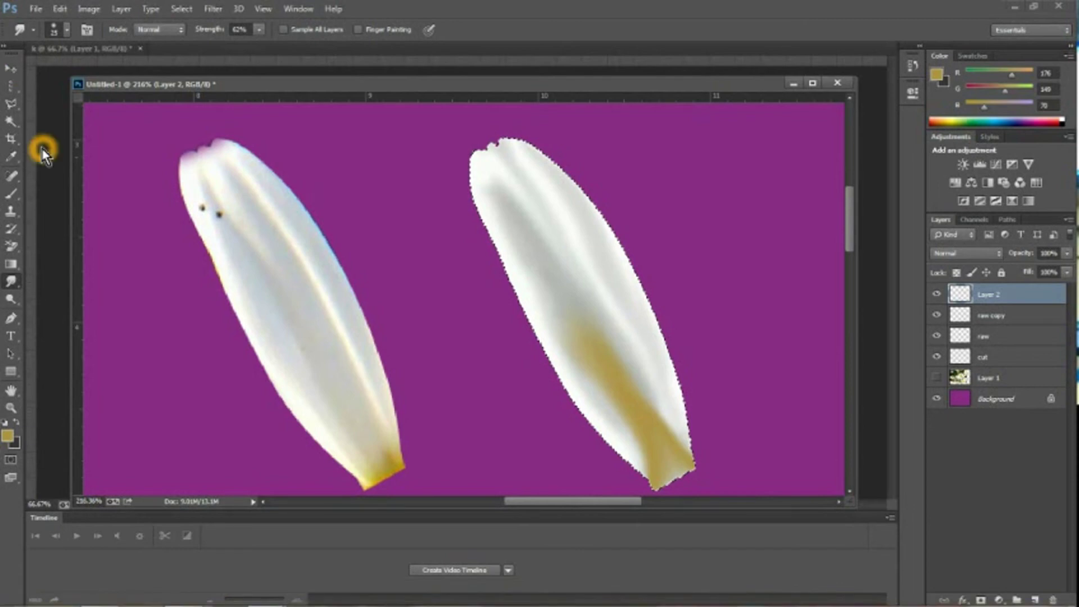
- Erase the yellow across the right petal's middle with the plain Eraser at size 45
{"action": "key", "text": "e"}
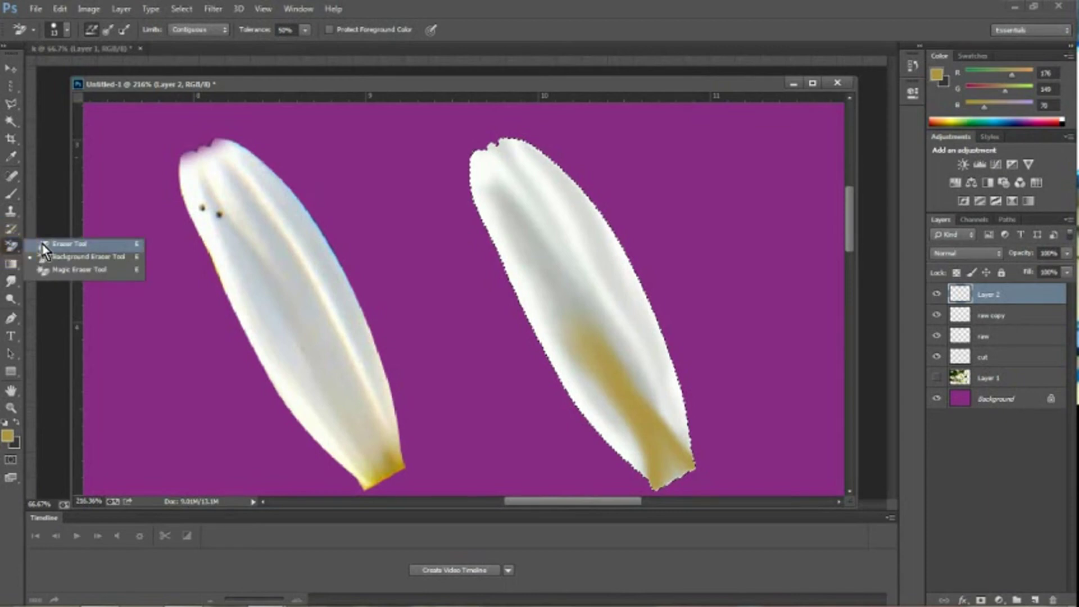
{"action": "left_click", "coordinate": [43, 243]}
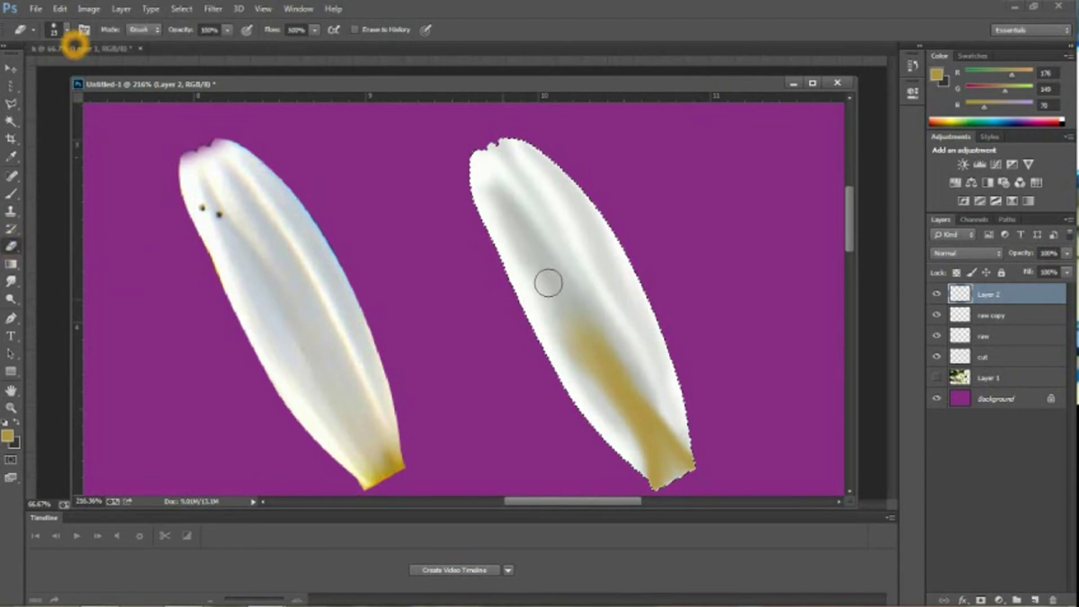
{"action": "left_click_drag", "start_coordinate": [578, 299], "coordinate": [595, 286]}
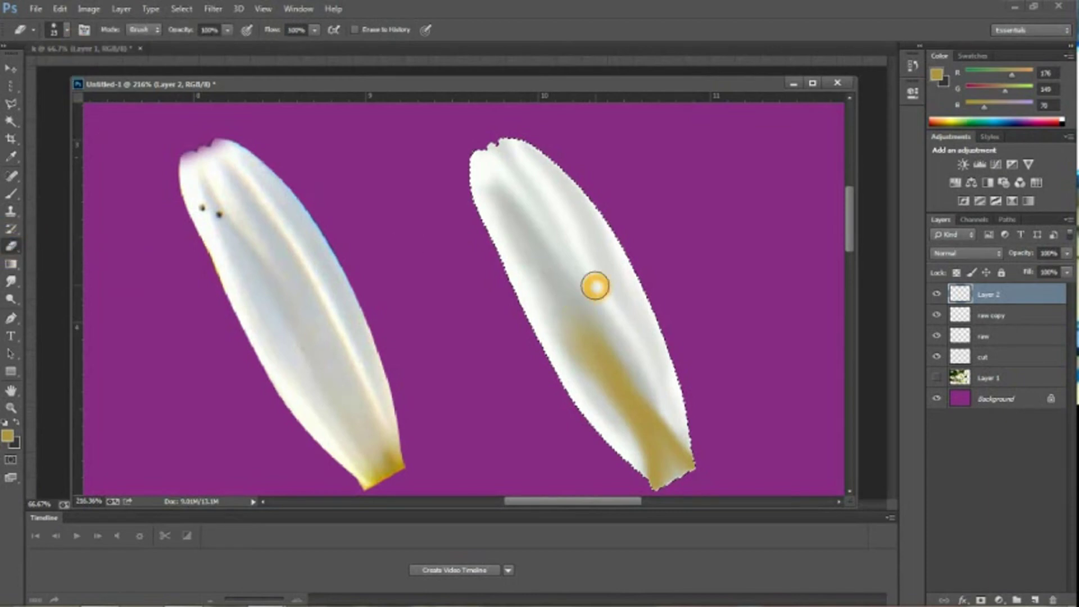
{"action": "key", "text": "bracketright"}
{"action": "key", "text": "bracketright"}
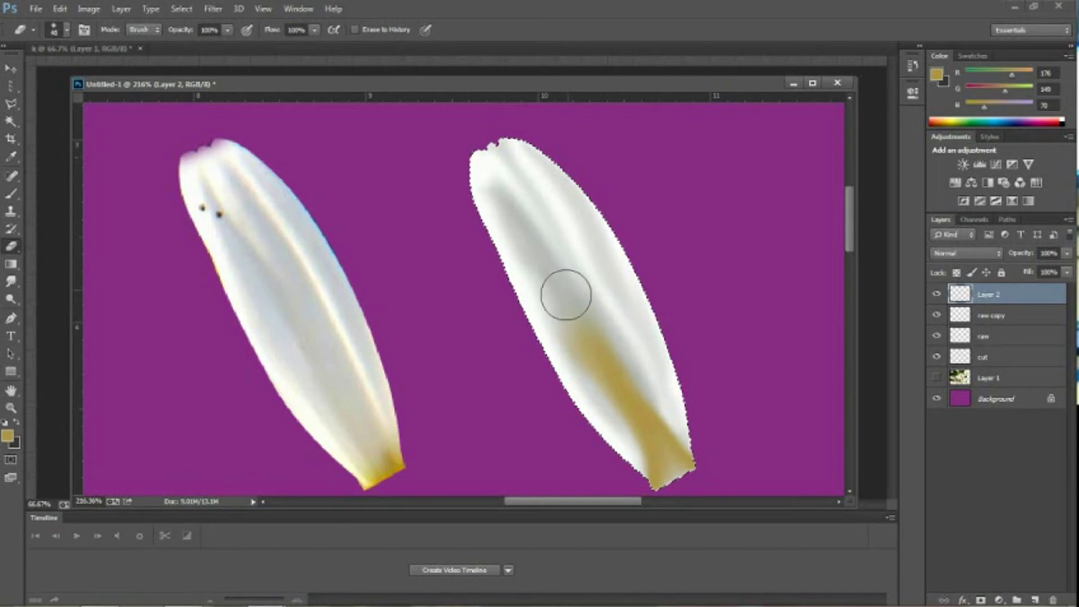
{"action": "mouse_move", "coordinate": [561, 293]}
{"action": "left_mouse_down"}
{"action": "mouse_move", "coordinate": [568, 310]}
{"action": "mouse_move", "coordinate": [596, 312]}
{"action": "left_mouse_up"}
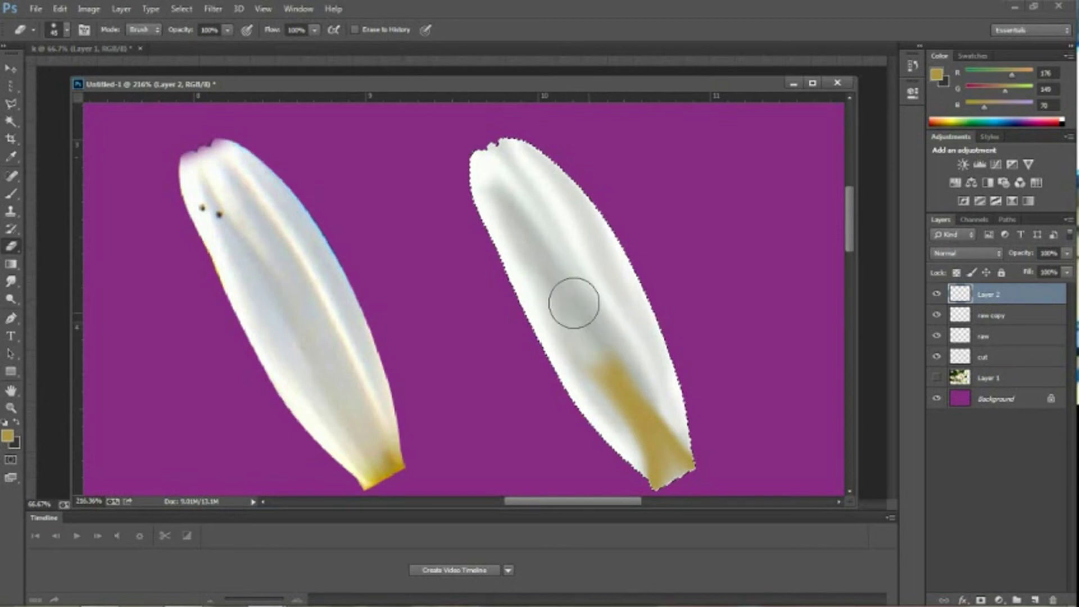
{"action": "left_click", "coordinate": [597, 325]}
{"action": "left_click", "coordinate": [210, 106]}
- Erase most of the yellow near the right petal's base, leaving a soft patch
{"action": "mouse_move", "coordinate": [568, 342]}
{"action": "left_mouse_down"}
{"action": "mouse_move", "coordinate": [601, 343]}
{"action": "mouse_move", "coordinate": [641, 367]}
{"action": "mouse_move", "coordinate": [658, 441]}
{"action": "left_mouse_up"}
{"action": "left_click", "coordinate": [641, 367]}
{"action": "mouse_move", "coordinate": [631, 397]}
{"action": "left_mouse_down"}
{"action": "mouse_move", "coordinate": [619, 378]}
{"action": "mouse_move", "coordinate": [667, 406]}
{"action": "left_mouse_up"}
{"action": "left_click", "coordinate": [619, 384]}
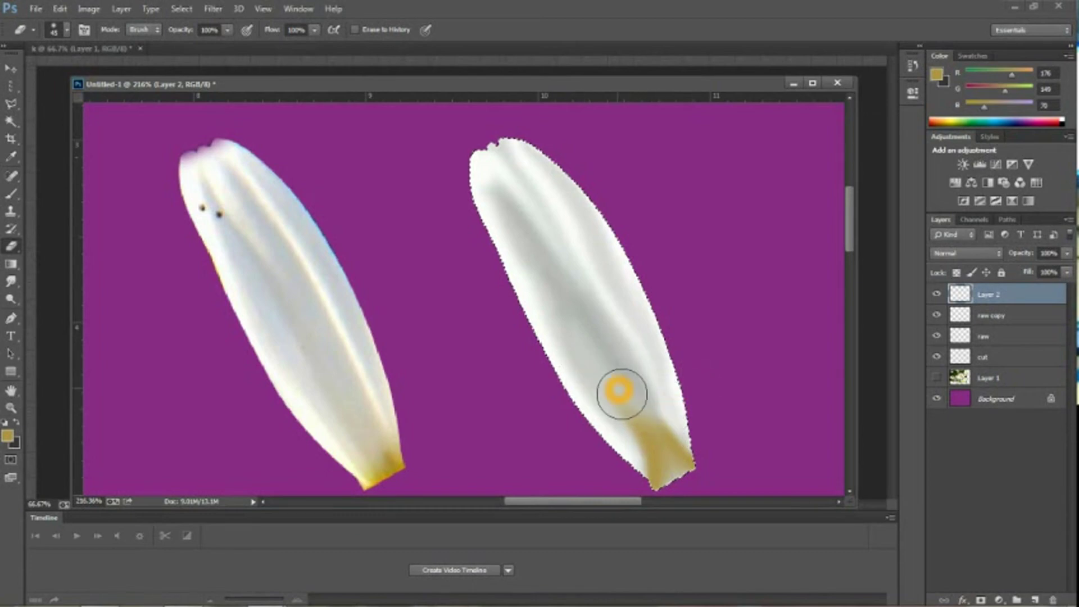
{"action": "left_click_drag", "start_coordinate": [565, 336], "coordinate": [663, 433]}
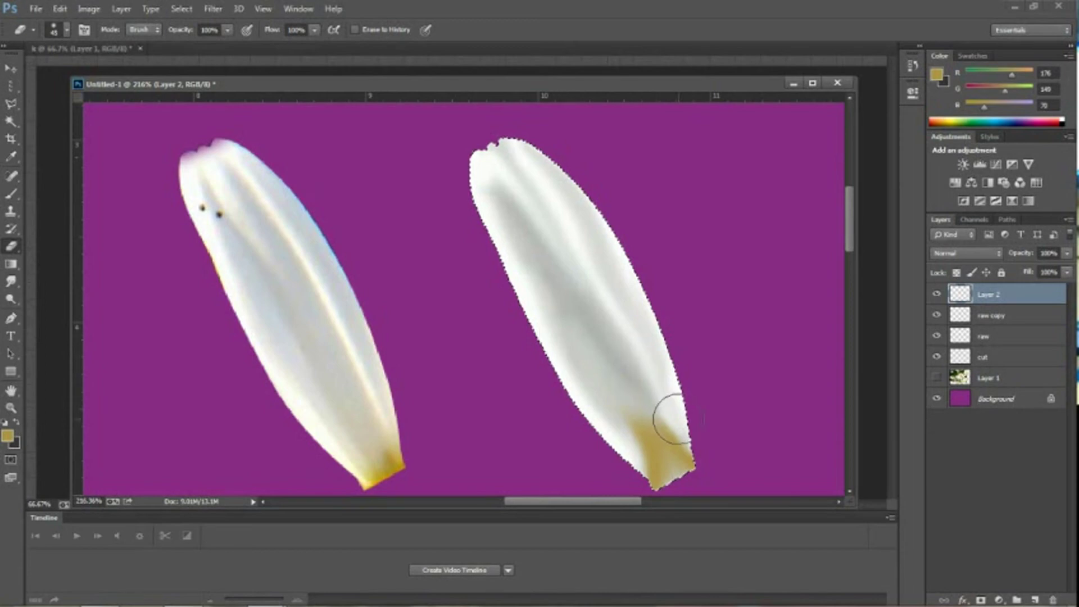
{"action": "left_click", "coordinate": [676, 417]}
{"action": "left_click", "coordinate": [426, 184]}
{"action": "left_click", "coordinate": [1062, 254]}
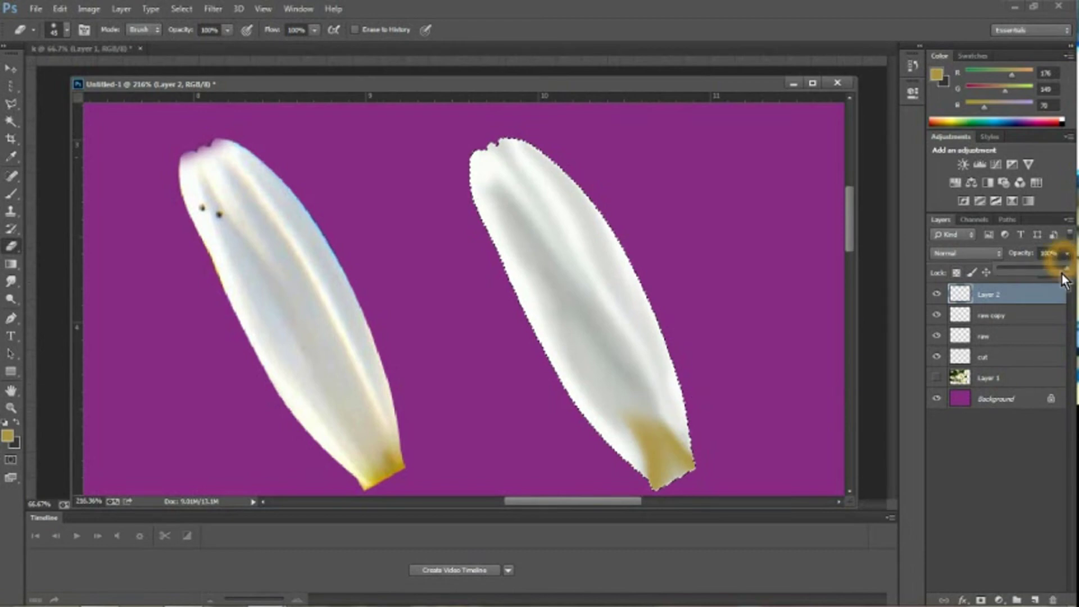
- Lower Layer 2's opacity to 57% and shorten the petal from the top with Free Transform
{"action": "left_click_drag", "start_coordinate": [1051, 268], "coordinate": [1039, 274]}
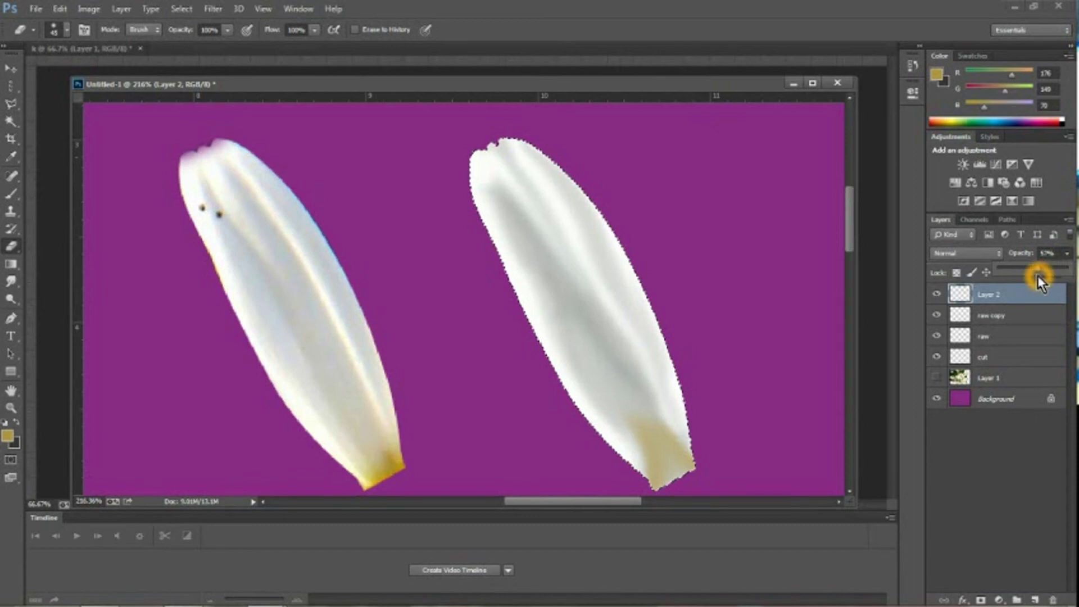
{"action": "key", "text": "ctrl+t"}
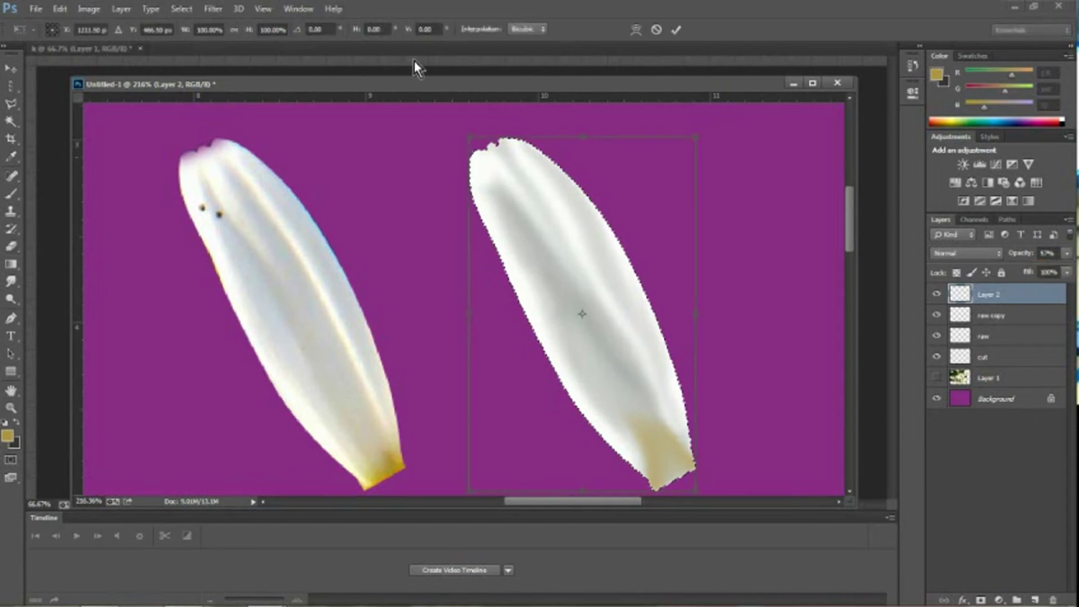
{"action": "mouse_move", "coordinate": [582, 136]}
{"action": "left_mouse_down"}
{"action": "mouse_move", "coordinate": [582, 172]}
{"action": "mouse_move", "coordinate": [619, 279]}
{"action": "mouse_move", "coordinate": [611, 207]}
{"action": "left_mouse_up"}
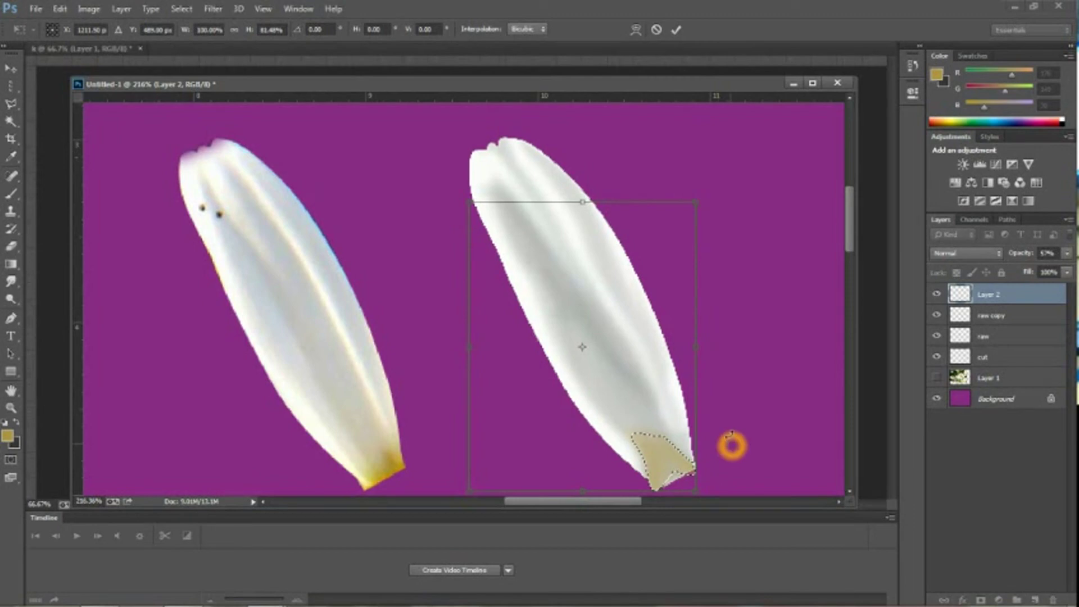
- Commit the petal transform, try erasing the tip's yellow, then undo it and deselect
{"action": "key", "text": "e"}
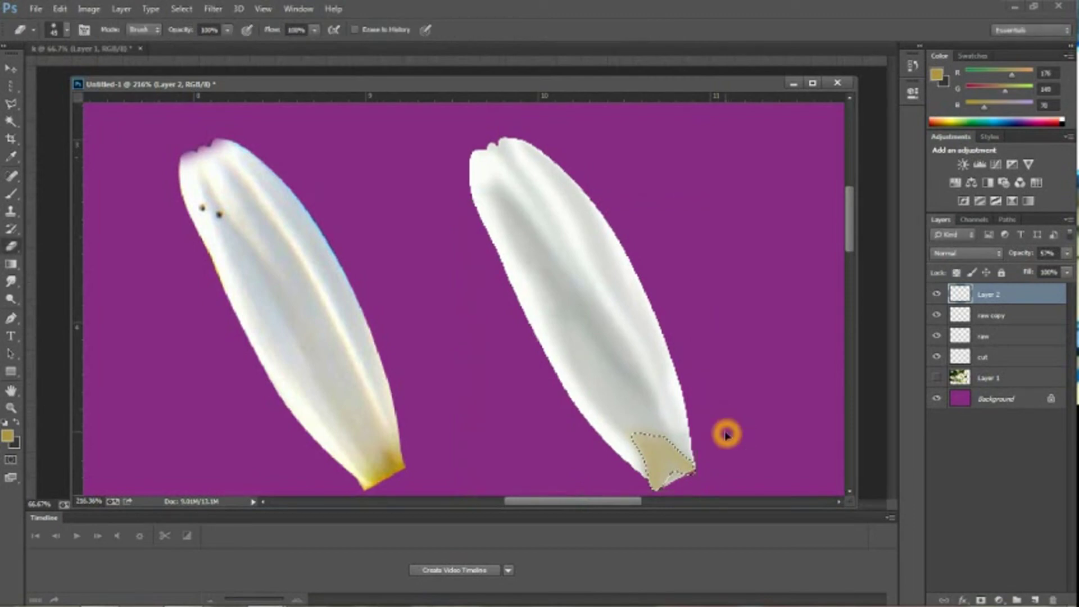
{"action": "key", "text": "ctrl+d"}
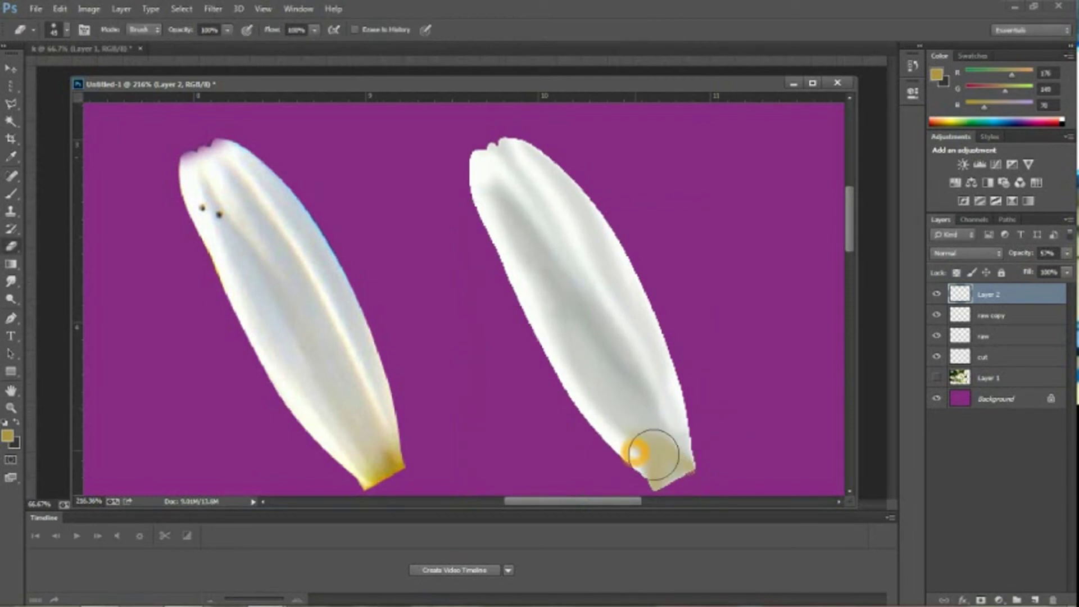
{"action": "left_click_drag", "start_coordinate": [650, 453], "coordinate": [655, 448]}
{"action": "left_click", "coordinate": [614, 406]}
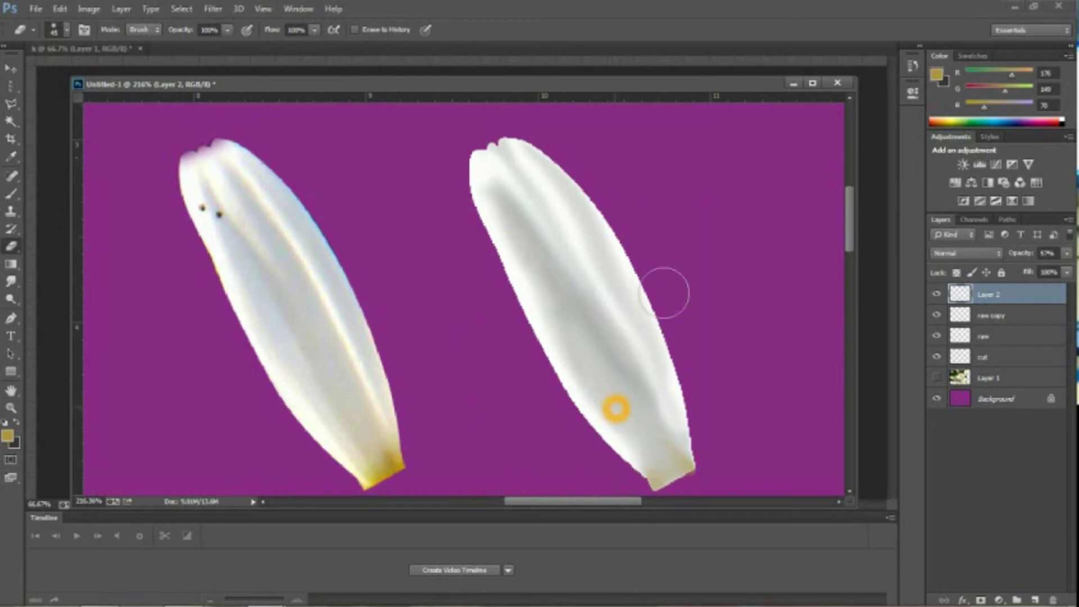
{"action": "left_click", "coordinate": [505, 304]}
{"action": "key", "text": "ctrl+z"}
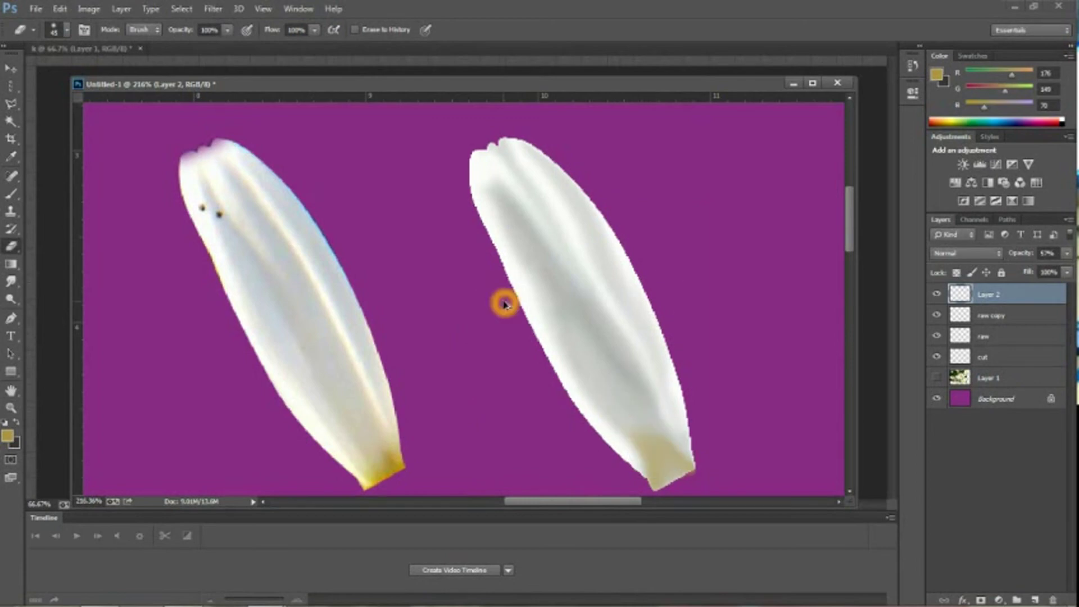
{"action": "key", "text": "ctrl+alt+z"}
{"action": "key", "text": "ctrl+alt+z"}
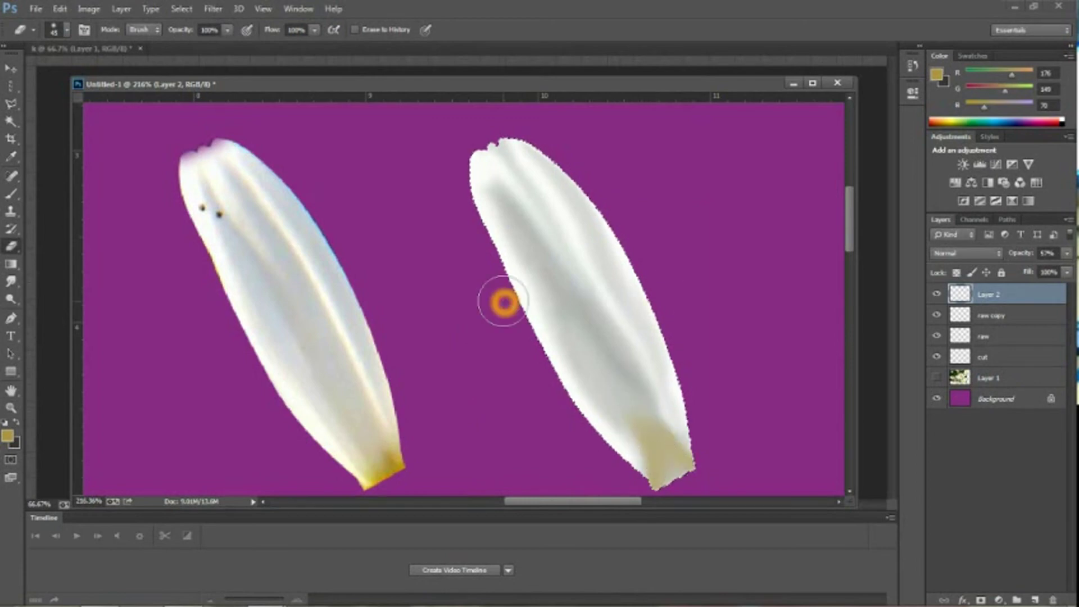
{"action": "left_click", "coordinate": [537, 311]}
{"action": "key", "text": "ctrl+d"}
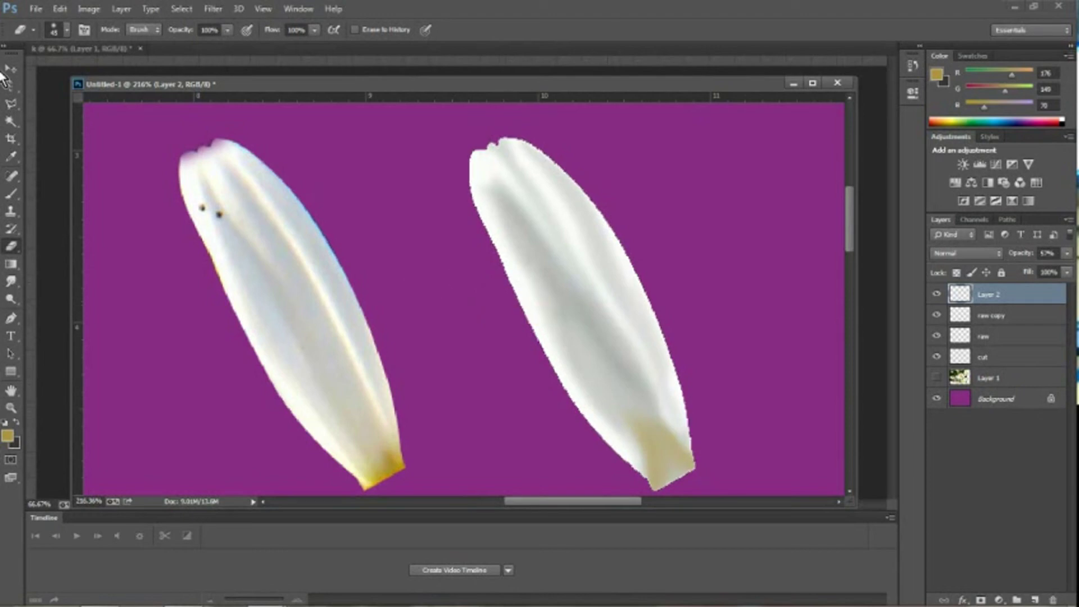
- Smudge the petal tip's yellow into the white with a 45 px Smudge brush
{"action": "left_click", "coordinate": [724, 395]}
{"action": "scroll", "coordinate": [725, 396], "scroll_direction": "down", "scroll_amount": 1}
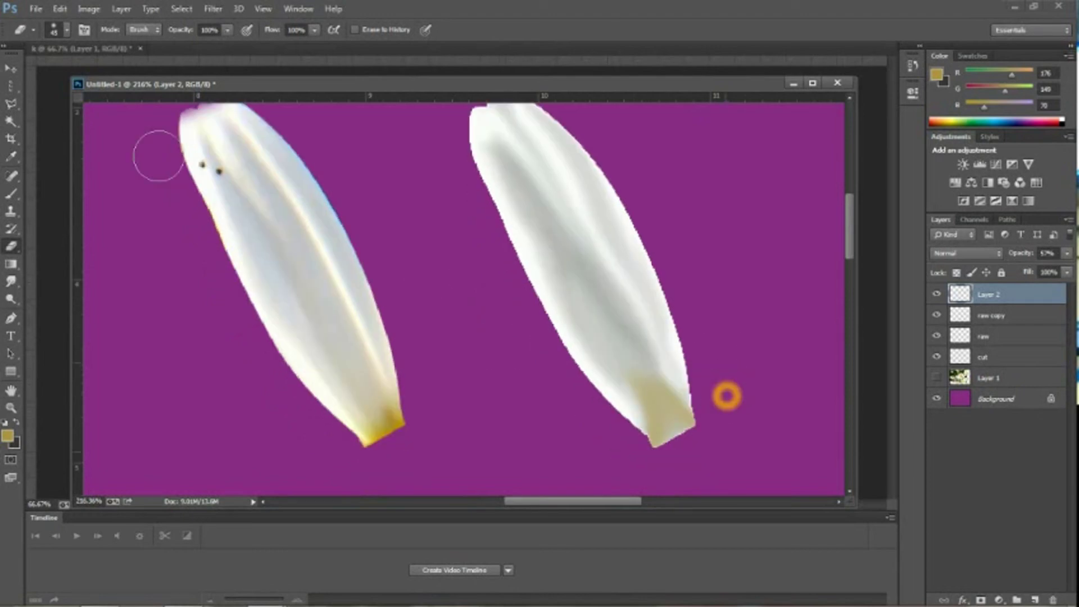
{"action": "left_click", "coordinate": [718, 422]}
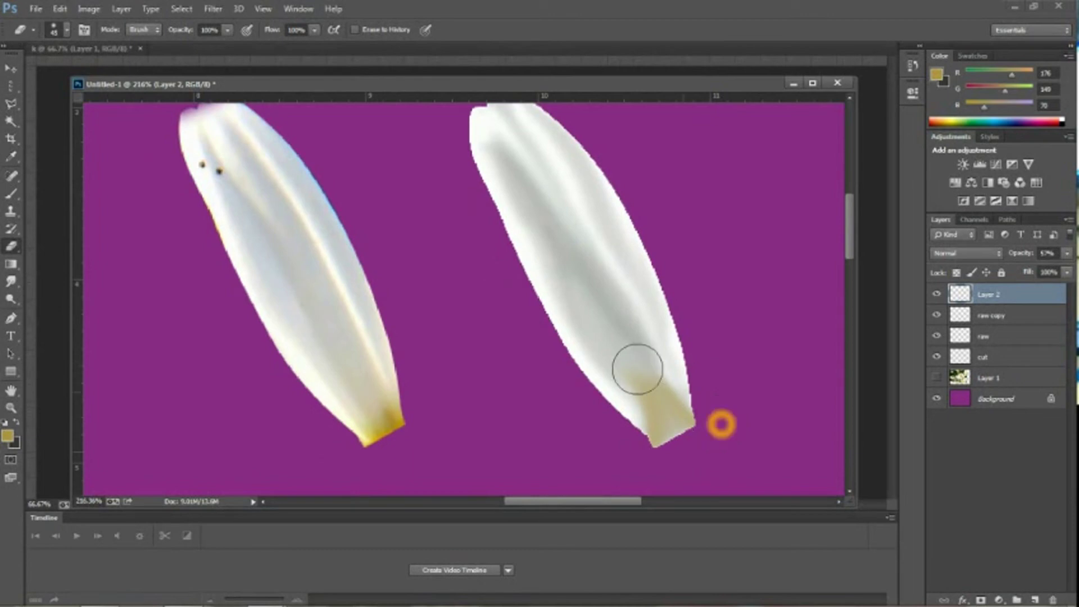
{"action": "left_click", "coordinate": [637, 369]}
{"action": "left_click", "coordinate": [12, 246]}
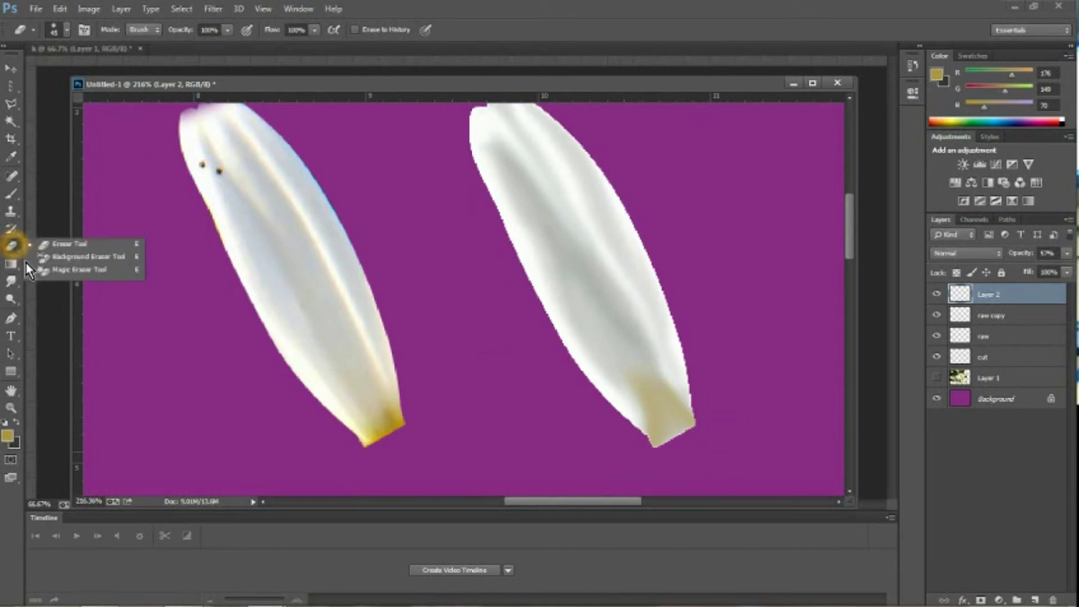
{"action": "left_click", "coordinate": [11, 281]}
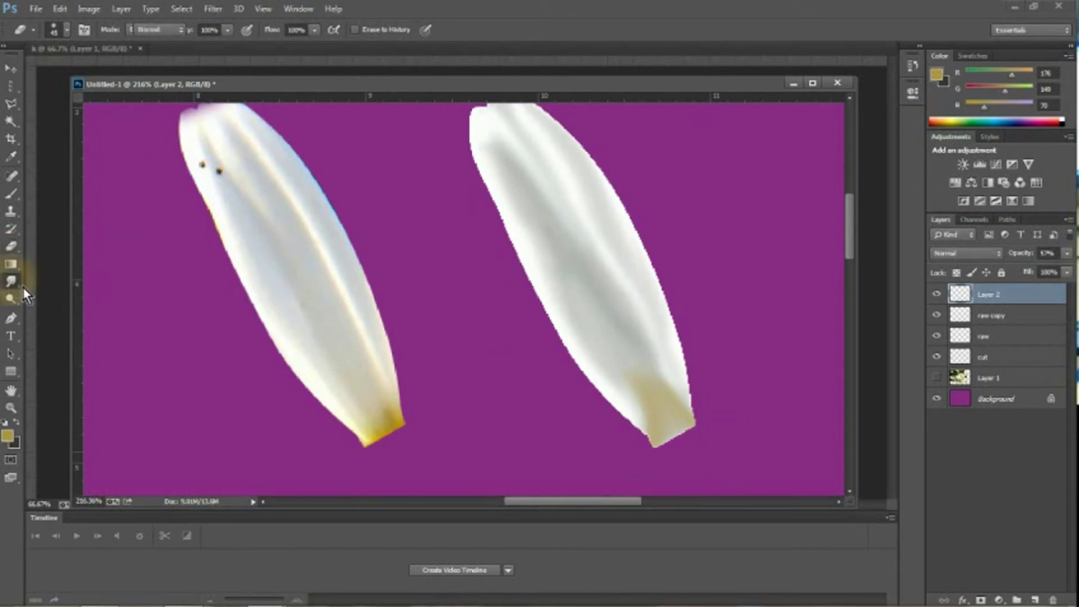
{"action": "left_click", "coordinate": [656, 414]}
{"action": "key", "text": "bracketright"}
{"action": "key", "text": "bracketright"}
{"action": "mouse_move", "coordinate": [651, 388]}
{"action": "left_mouse_down"}
{"action": "mouse_move", "coordinate": [656, 403]}
{"action": "mouse_move", "coordinate": [641, 381]}
{"action": "mouse_move", "coordinate": [652, 403]}
{"action": "mouse_move", "coordinate": [650, 373]}
{"action": "mouse_move", "coordinate": [683, 425]}
{"action": "left_mouse_up"}
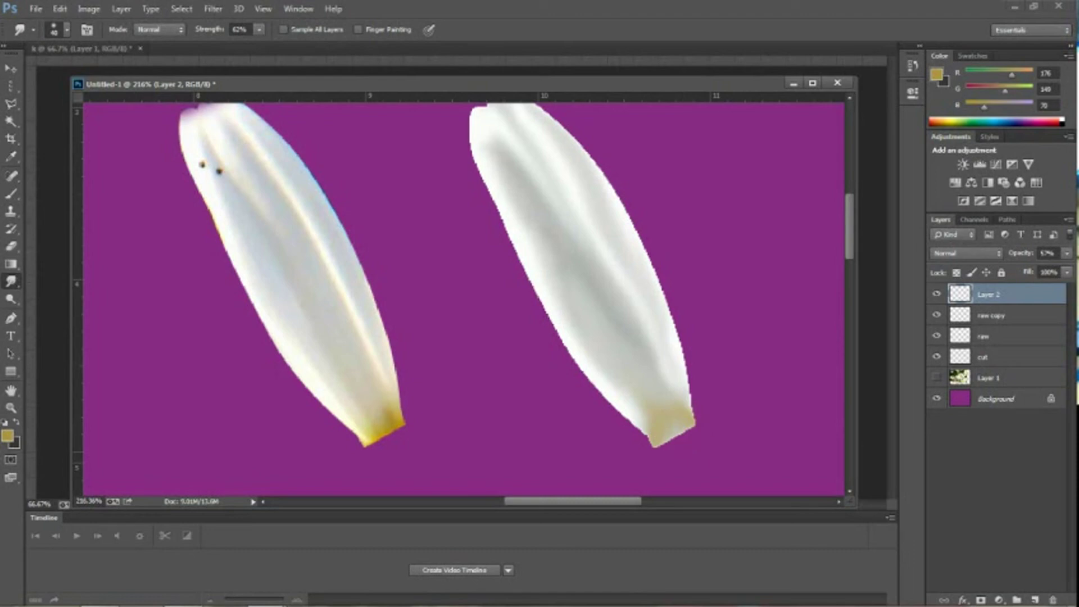
{"action": "key", "text": "ctrl+m"}
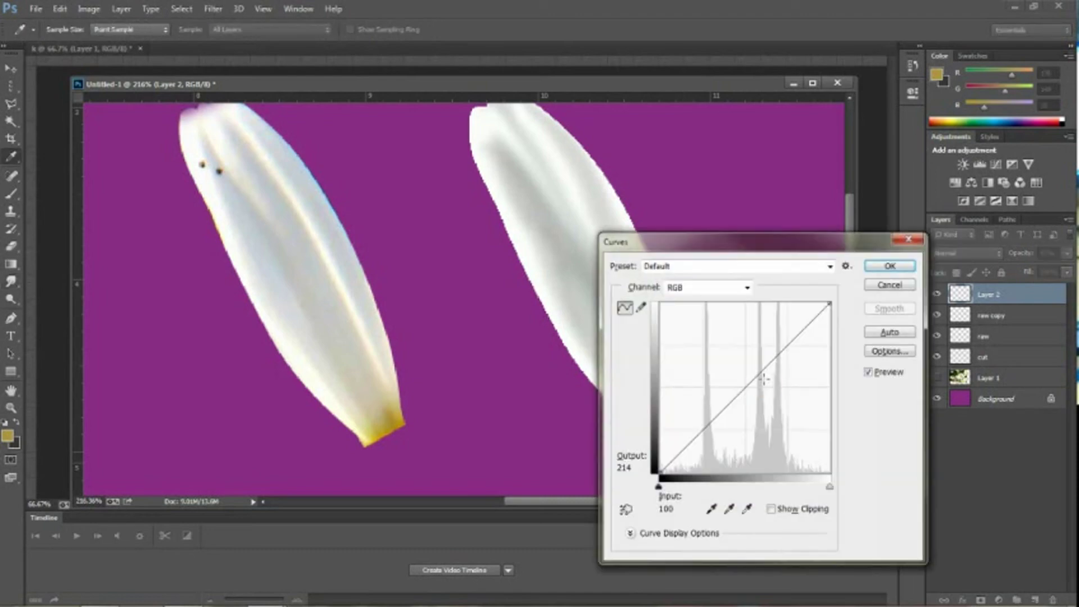
- Darken the petal with a Curves point at input 173, output 108
{"action": "left_click", "coordinate": [767, 377]}
{"action": "left_click_drag", "start_coordinate": [766, 378], "coordinate": [777, 399]}
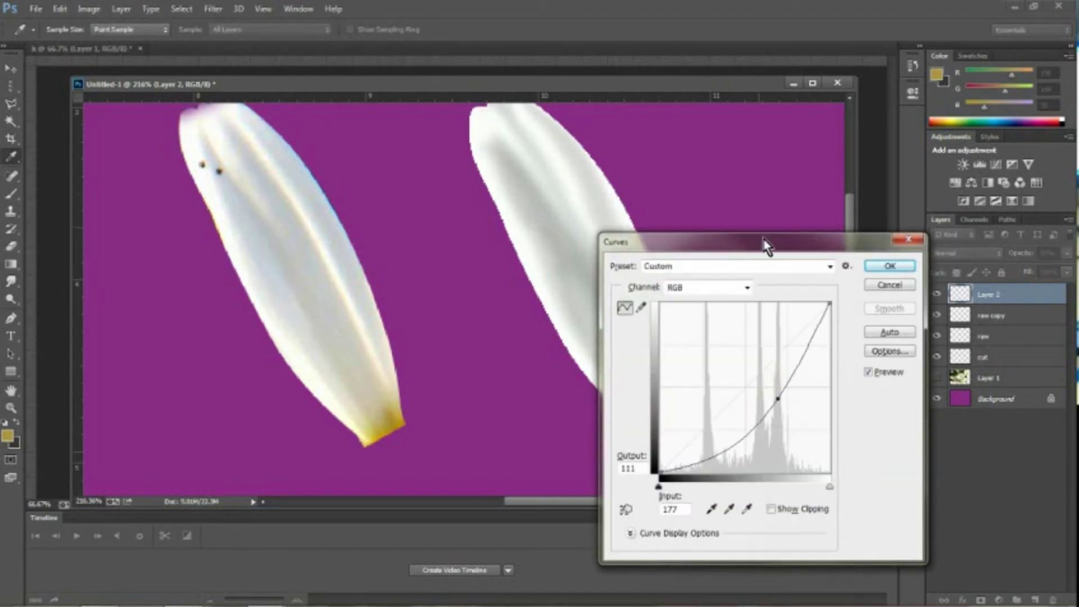
{"action": "left_click_drag", "start_coordinate": [768, 247], "coordinate": [907, 226]}
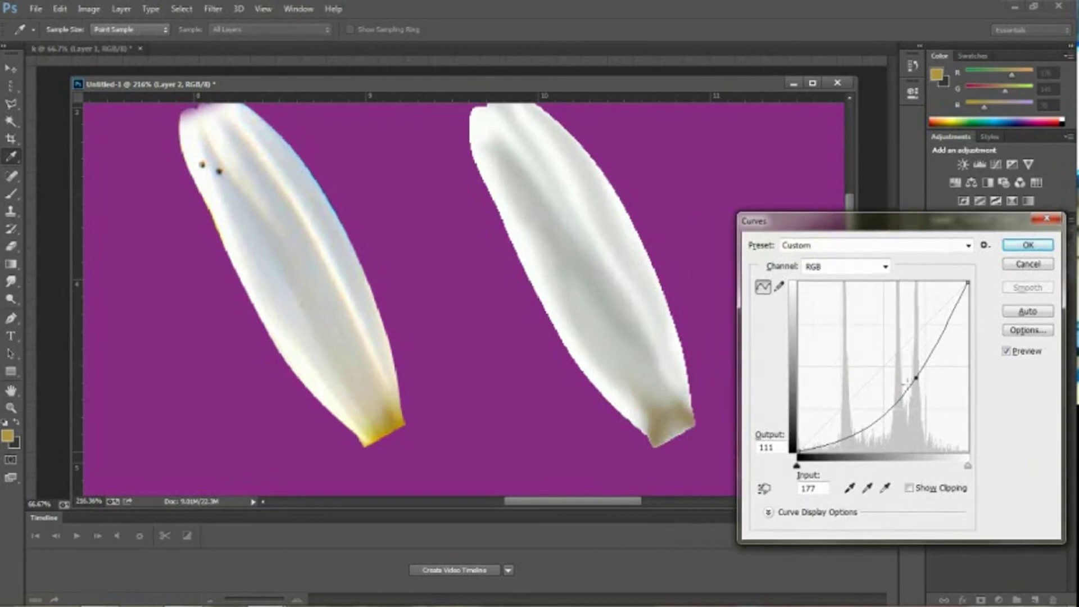
{"action": "left_click_drag", "start_coordinate": [915, 378], "coordinate": [907, 384]}
{"action": "left_click", "coordinate": [849, 329]}
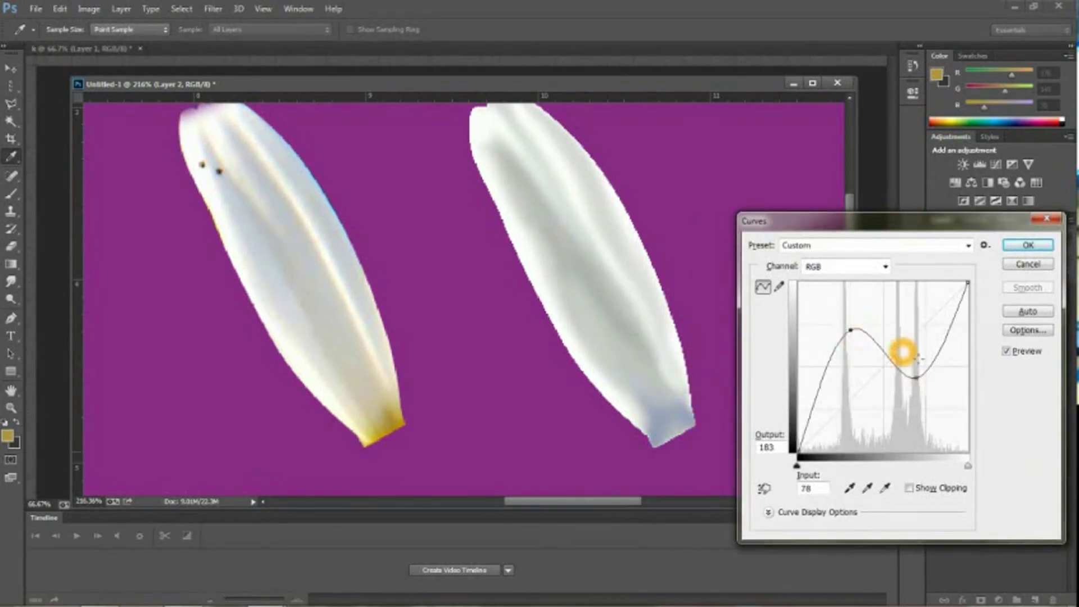
{"action": "key", "text": "ctrl+z"}
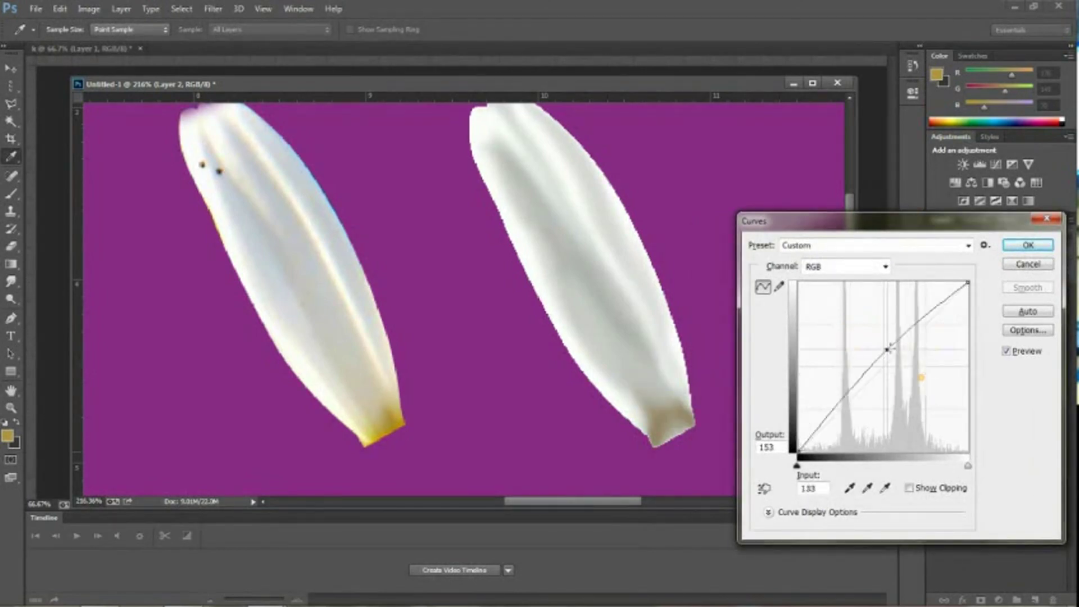
{"action": "left_click_drag", "start_coordinate": [916, 378], "coordinate": [917, 378]}
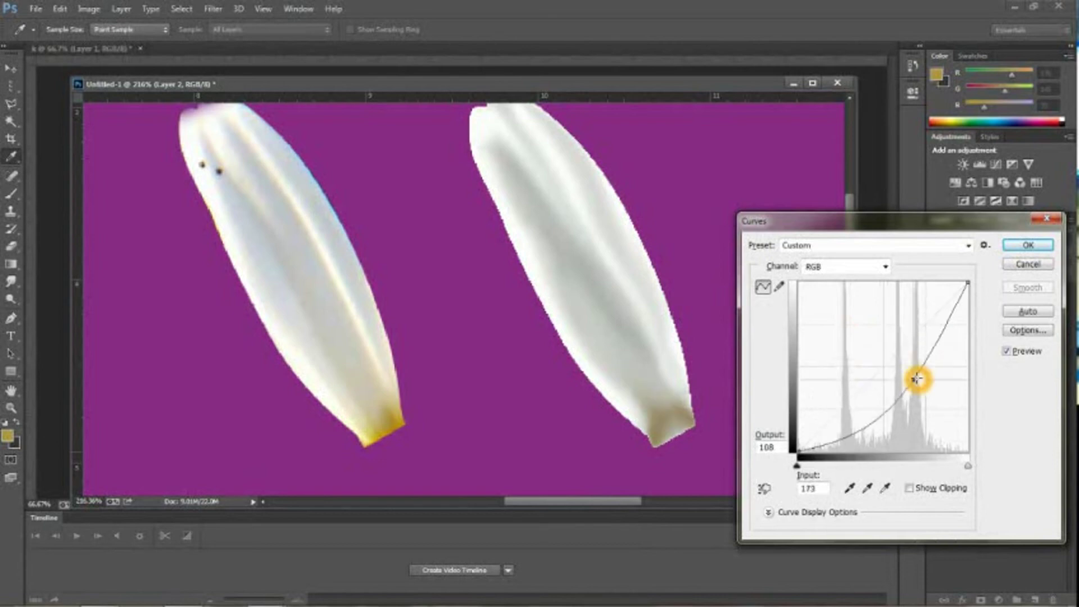
{"action": "left_click", "coordinate": [1030, 265]}
{"action": "left_click", "coordinate": [10, 281]}
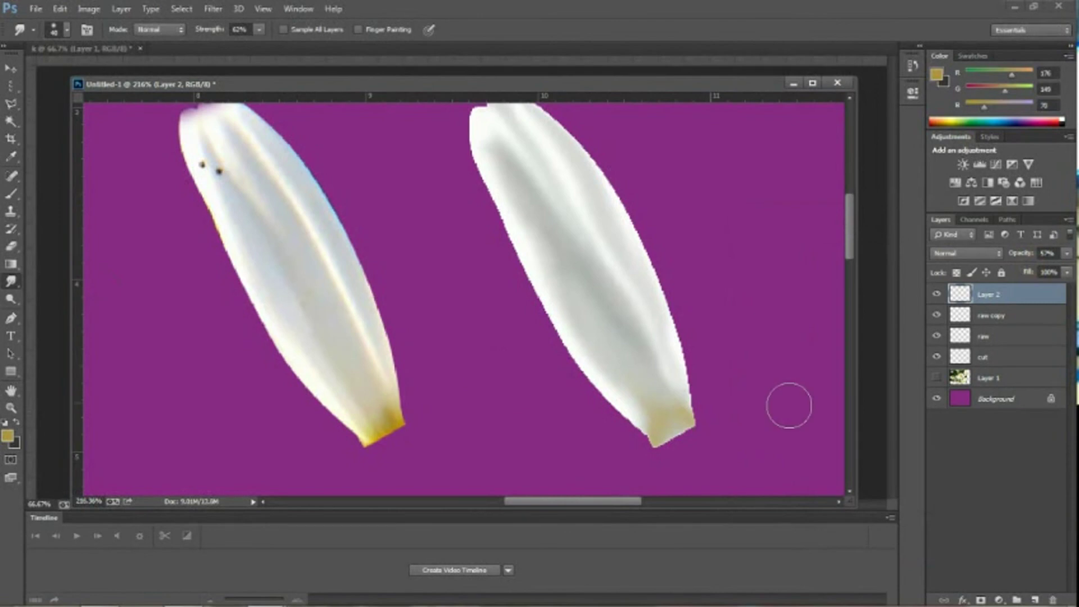
- Brush a gold dab onto the right petal's base, then deselect Layer 2
{"action": "left_click", "coordinate": [847, 345]}
{"action": "left_click", "coordinate": [52, 303]}
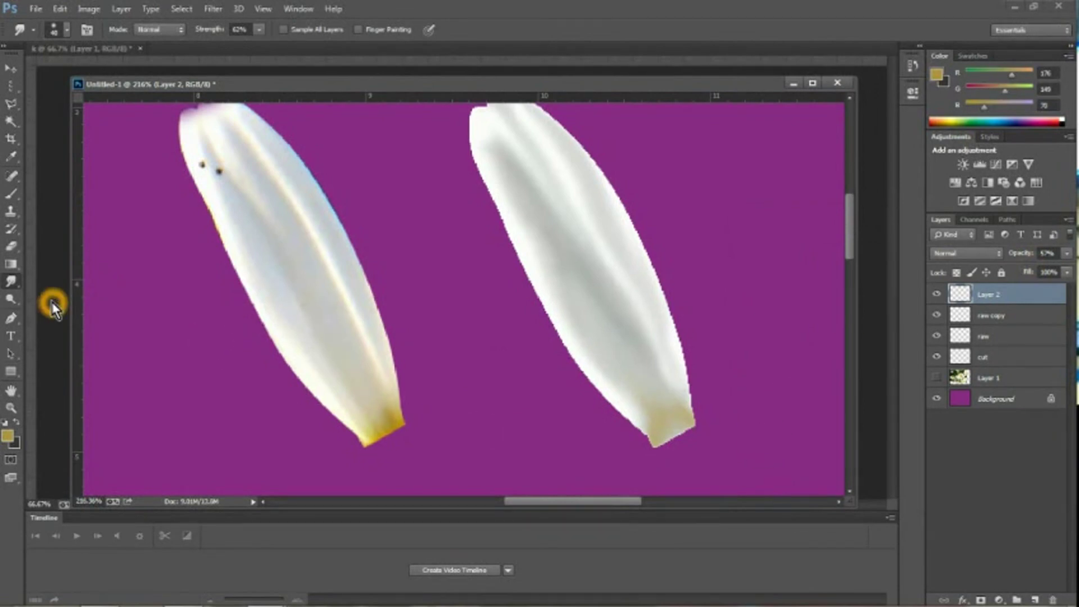
{"action": "key", "text": "b"}
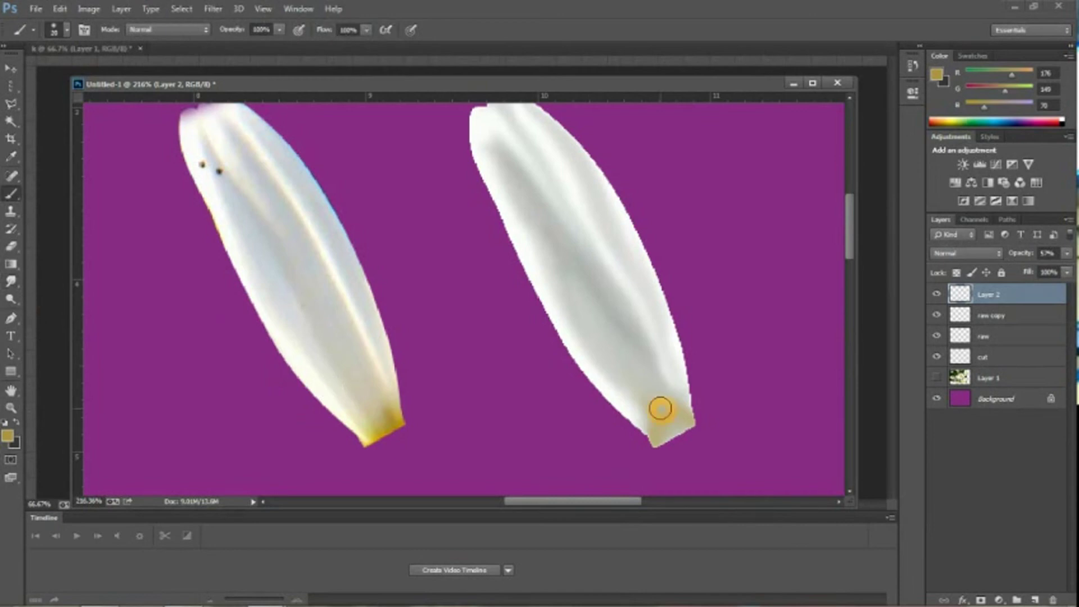
{"action": "mouse_move", "coordinate": [661, 408]}
{"action": "left_mouse_down"}
{"action": "mouse_move", "coordinate": [679, 418]}
{"action": "mouse_move", "coordinate": [655, 432]}
{"action": "mouse_move", "coordinate": [708, 400]}
{"action": "left_mouse_up"}
{"action": "left_click", "coordinate": [974, 293], "text": "ctrl"}
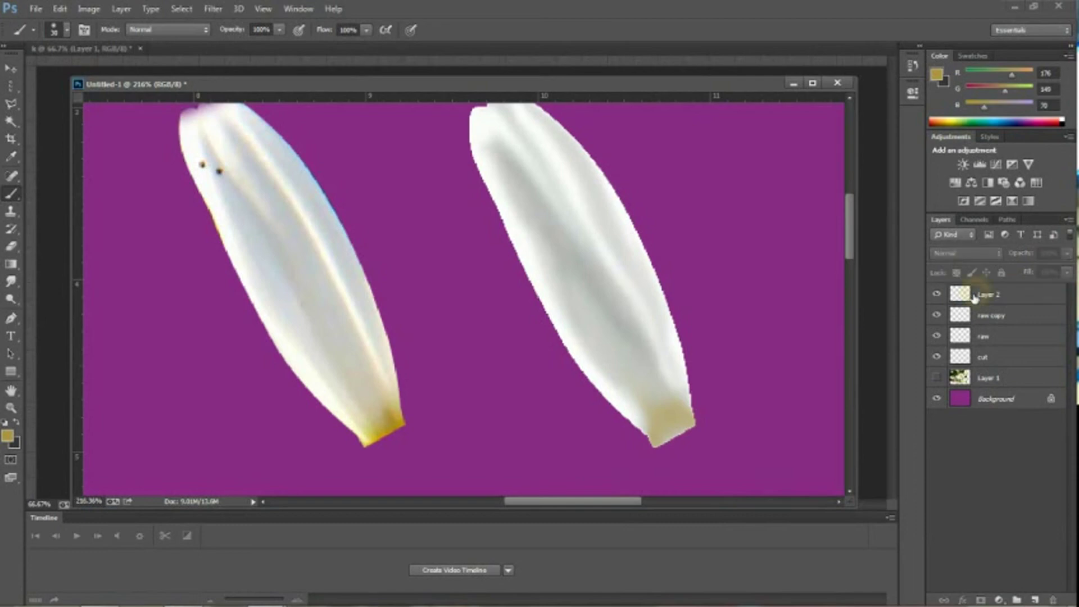
- On the raw copy layer, load the petal outline, then paint and smudge orange into its base
{"action": "left_click", "coordinate": [973, 323]}
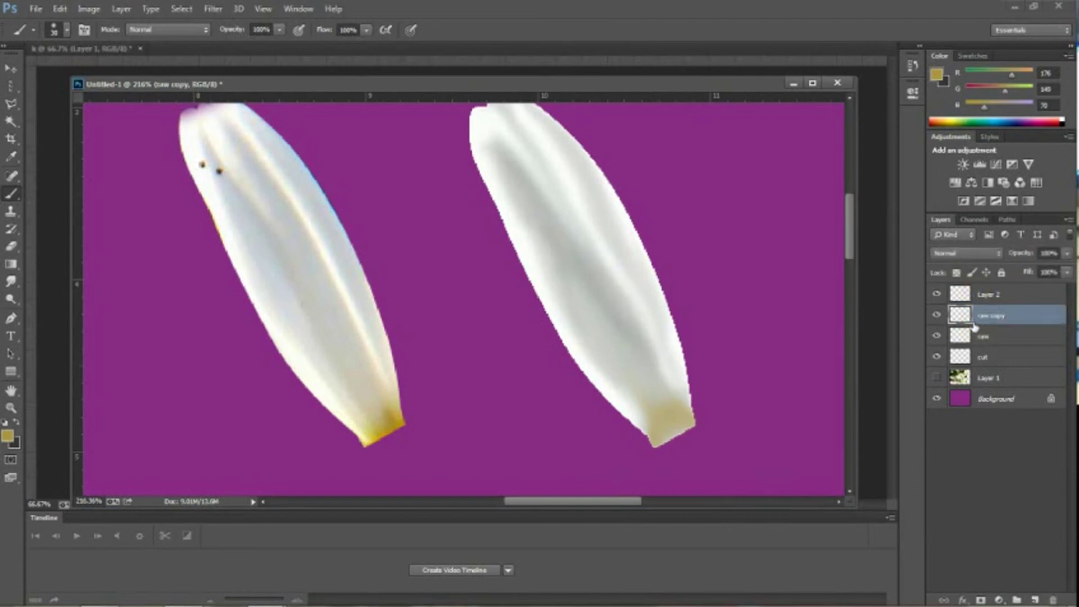
{"action": "left_click", "coordinate": [961, 315], "text": "ctrl"}
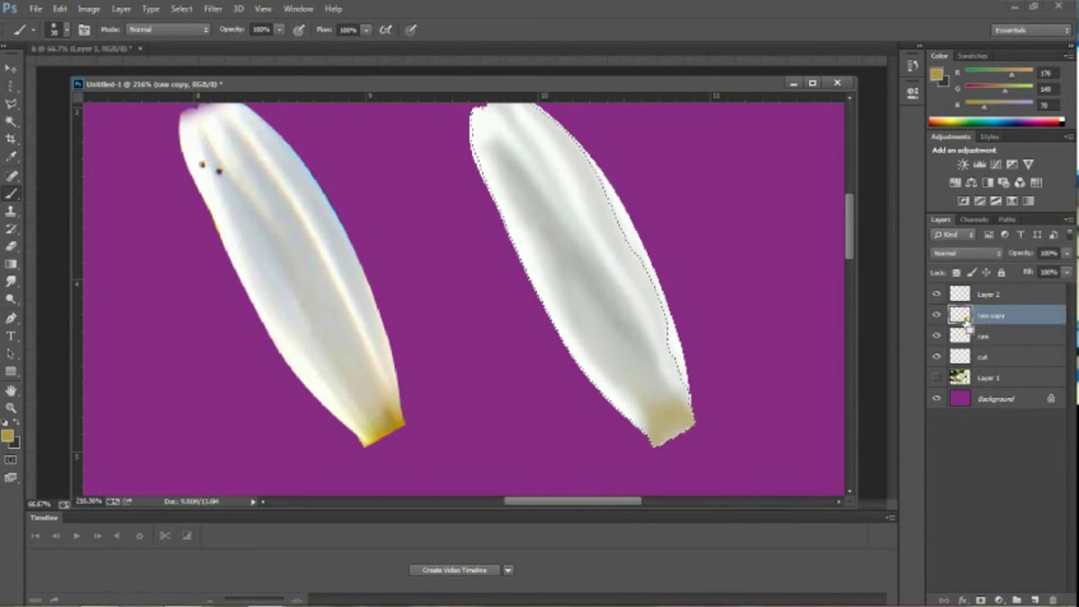
{"action": "mouse_move", "coordinate": [669, 425]}
{"action": "left_mouse_down"}
{"action": "mouse_move", "coordinate": [676, 432]}
{"action": "mouse_move", "coordinate": [650, 390]}
{"action": "left_mouse_up"}
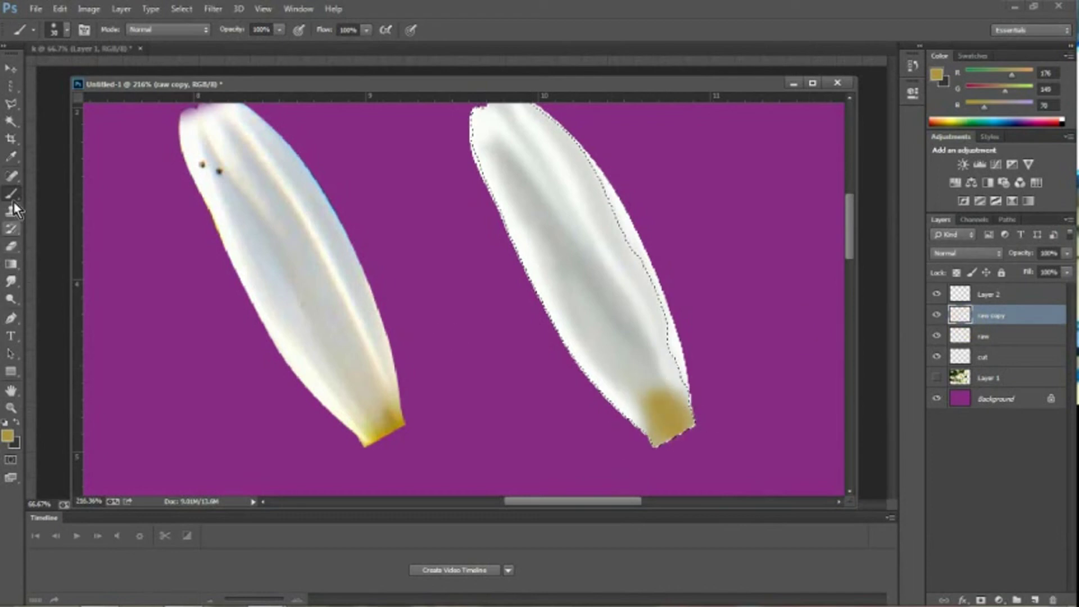
{"action": "left_click", "coordinate": [11, 278]}
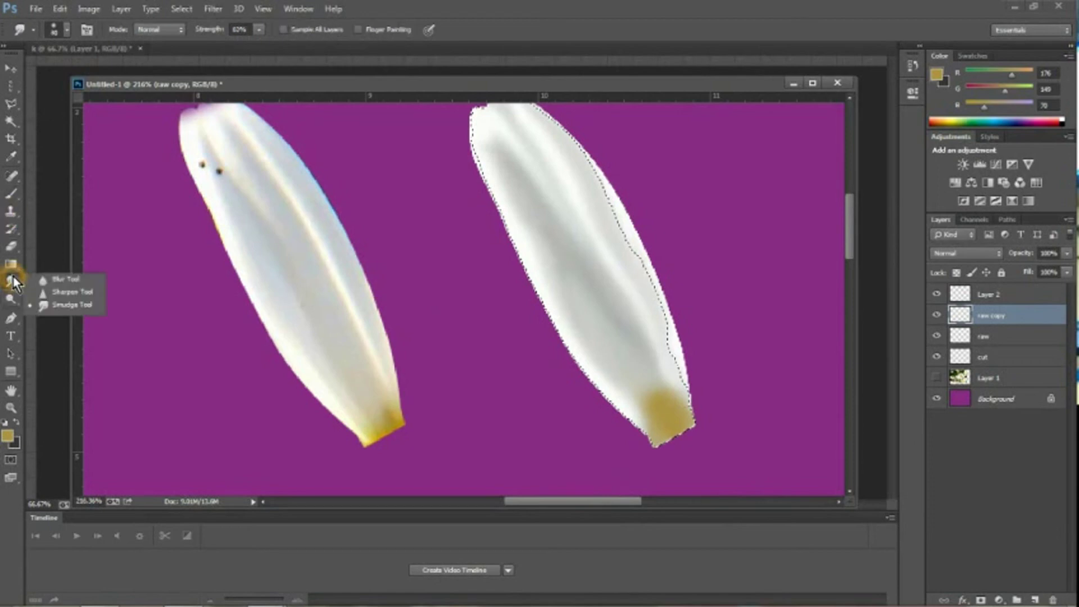
{"action": "left_click", "coordinate": [72, 304]}
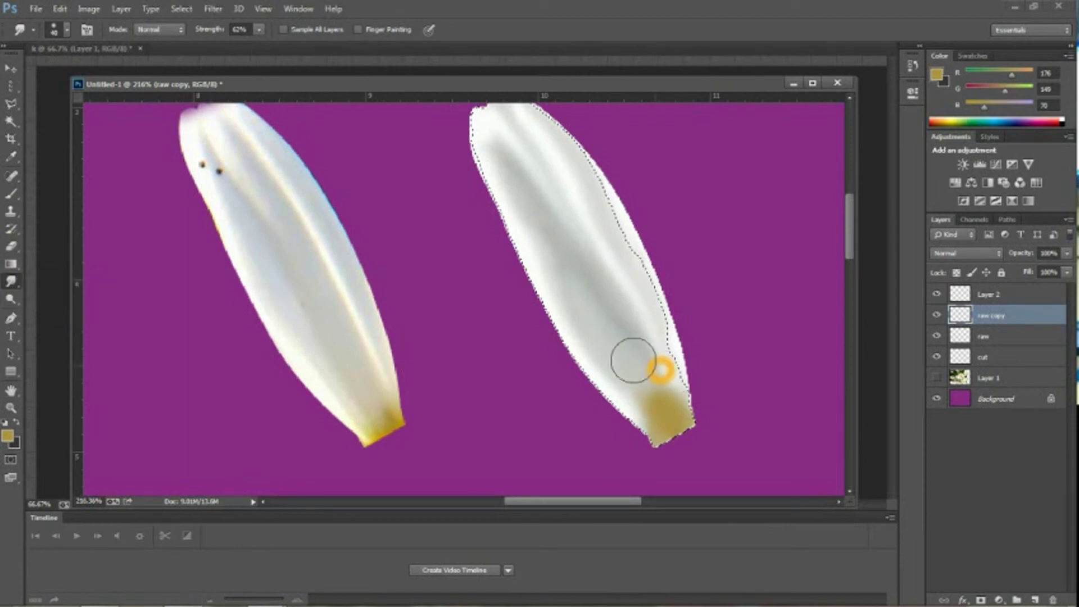
{"action": "mouse_move", "coordinate": [649, 383]}
{"action": "left_mouse_down"}
{"action": "mouse_move", "coordinate": [678, 425]}
{"action": "mouse_move", "coordinate": [664, 381]}
{"action": "mouse_move", "coordinate": [654, 424]}
{"action": "mouse_move", "coordinate": [667, 421]}
{"action": "mouse_move", "coordinate": [644, 403]}
{"action": "mouse_move", "coordinate": [682, 444]}
{"action": "left_mouse_up"}
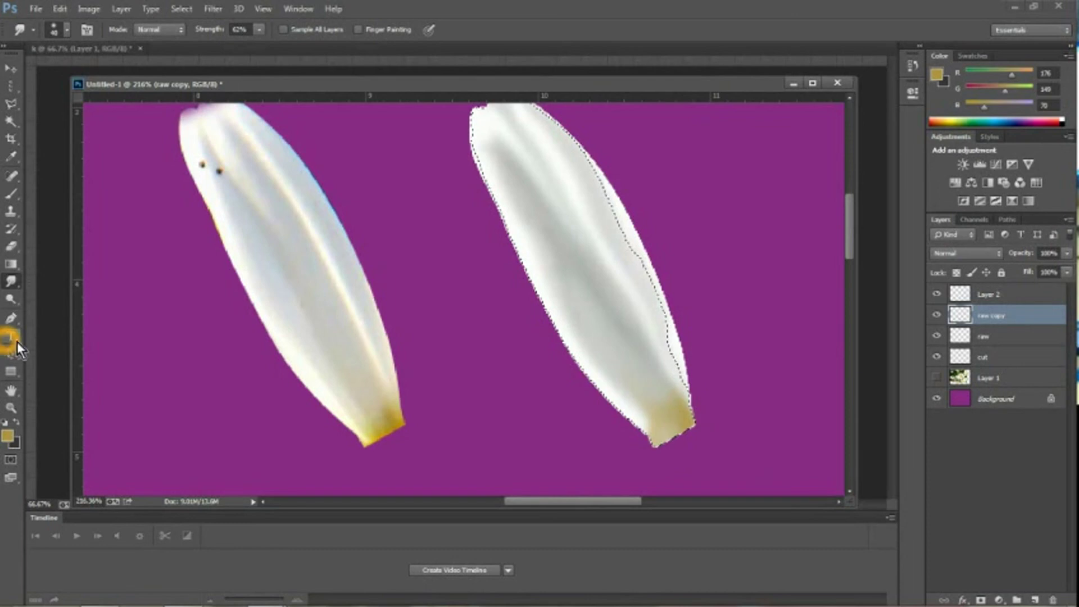
- Sample the left petal's deeper gold, repaint the right petal's base, and drop the selection
{"action": "key", "text": "b"}
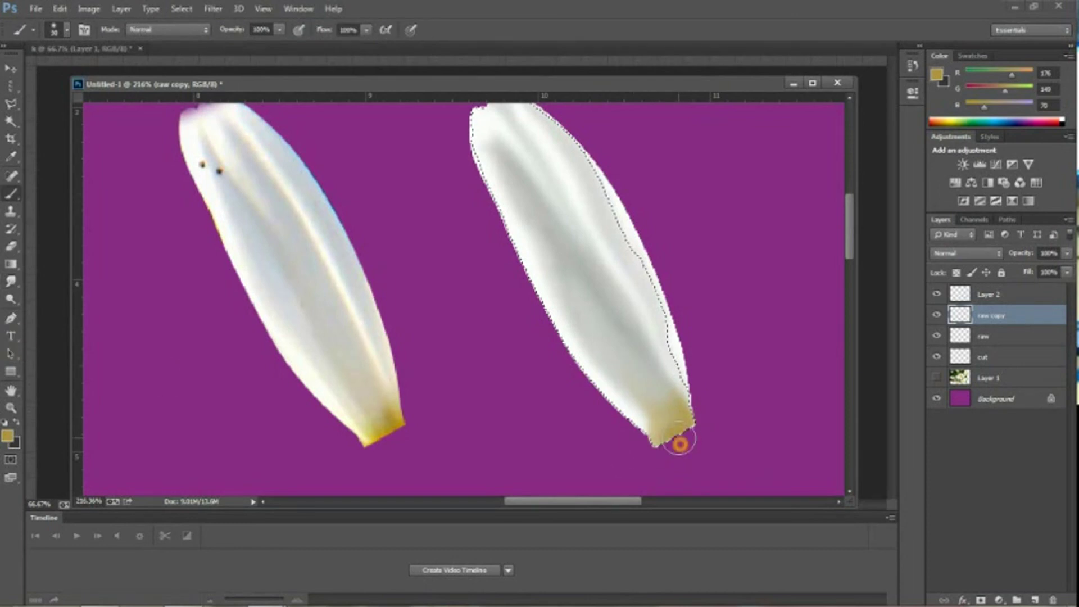
{"action": "left_click_drag", "start_coordinate": [679, 444], "coordinate": [671, 435]}
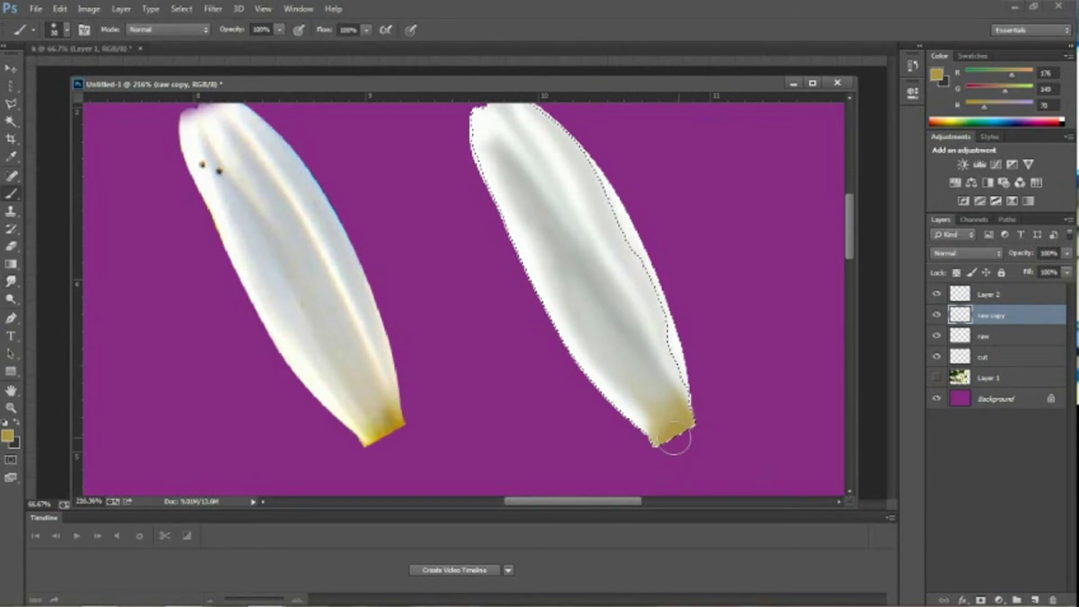
{"action": "left_click", "coordinate": [396, 425], "text": "alt"}
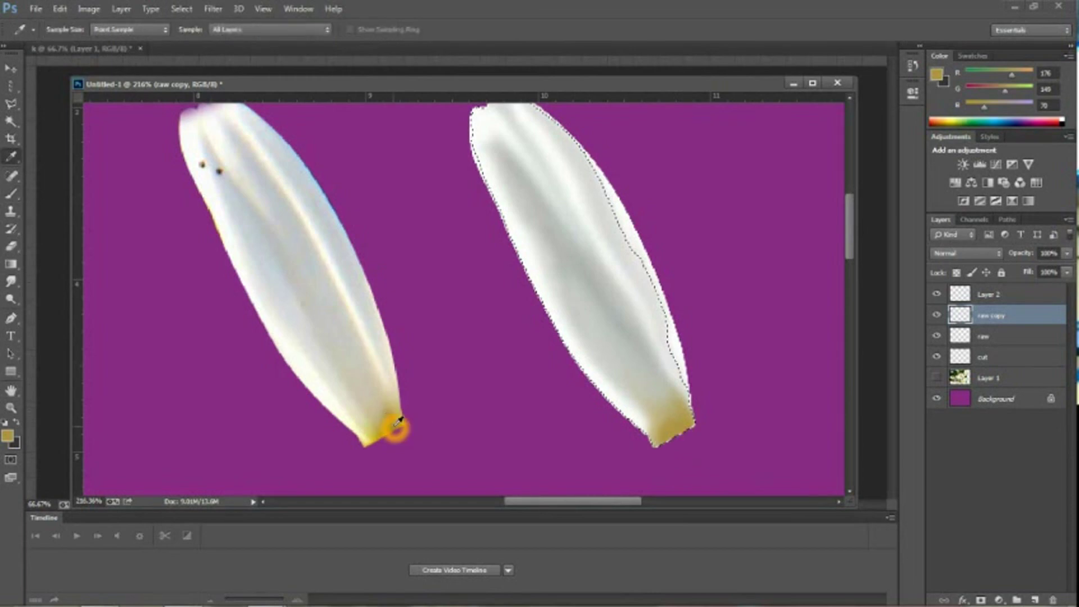
{"action": "left_click", "coordinate": [564, 424]}
{"action": "key", "text": "b"}
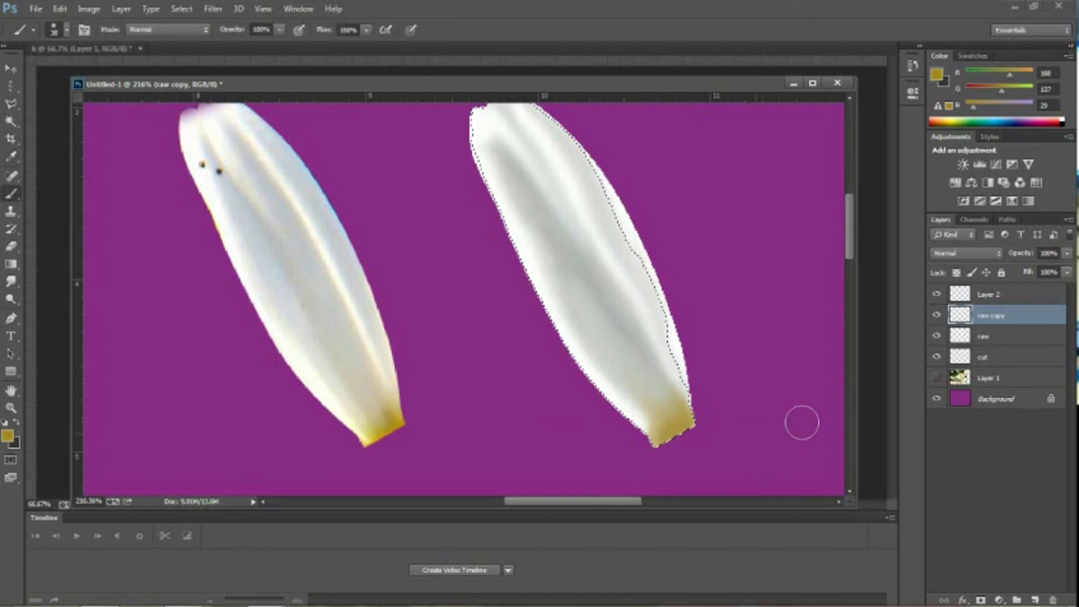
{"action": "left_click", "coordinate": [684, 430]}
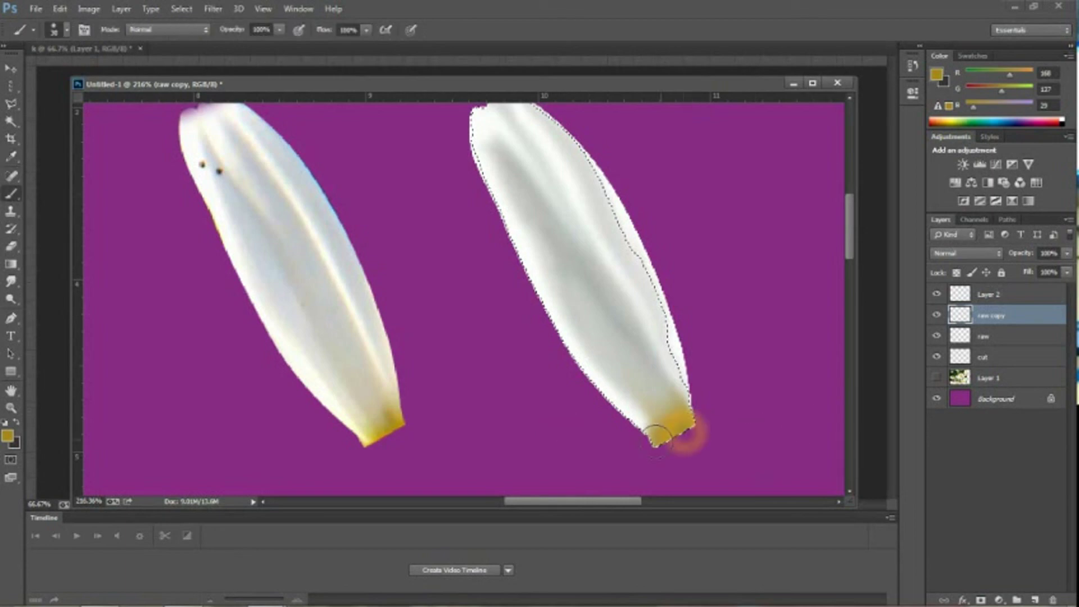
{"action": "left_click", "coordinate": [1009, 315]}
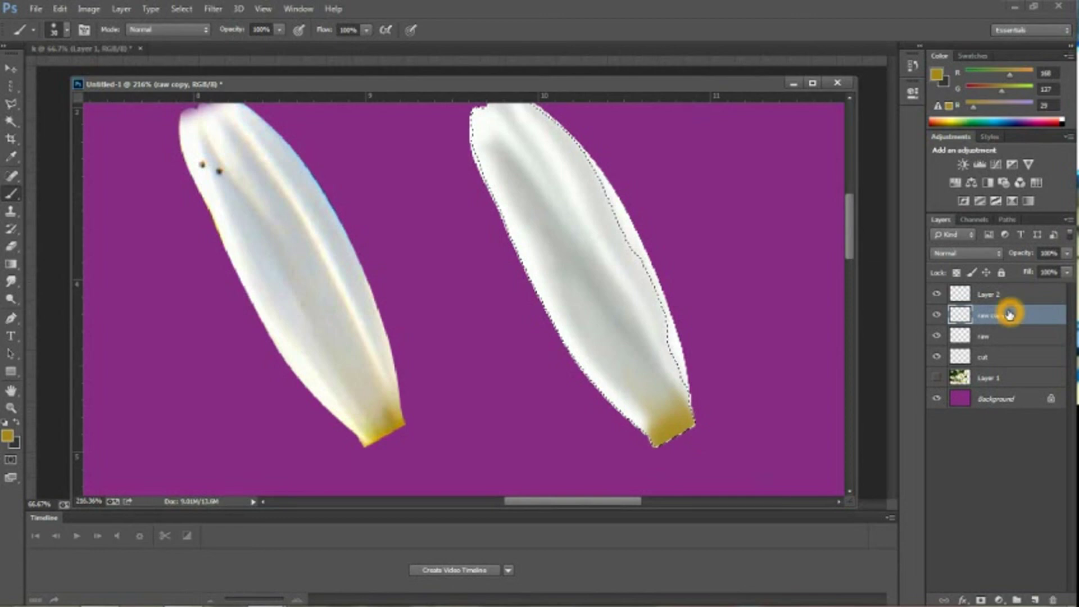
{"action": "key", "text": "ctrl+d"}
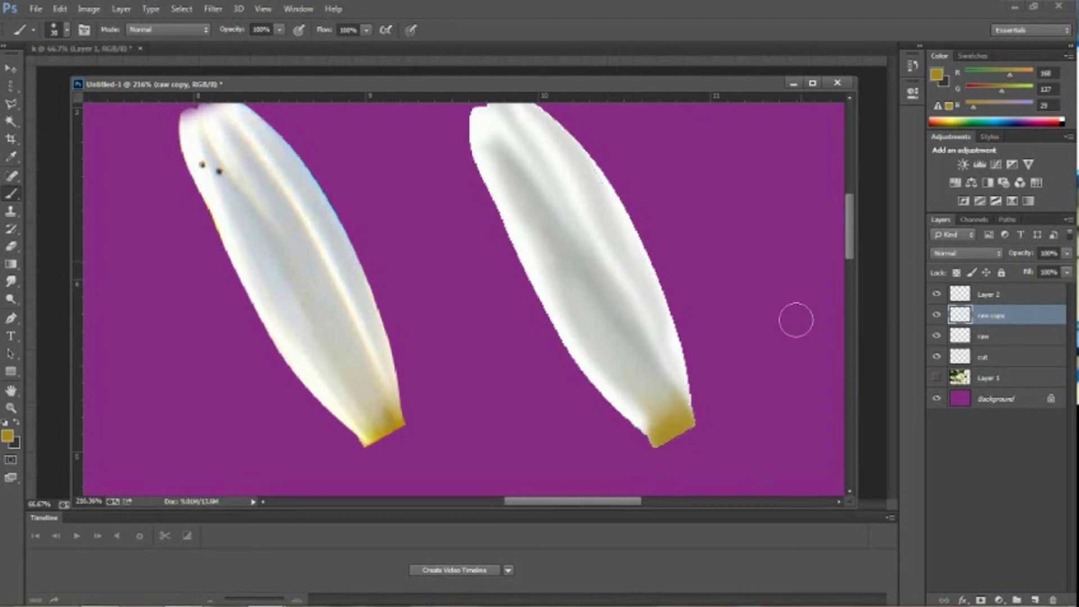
{"action": "scroll", "coordinate": [796, 319], "scroll_direction": "up", "scroll_amount": 1}
{"action": "scroll", "coordinate": [796, 320], "scroll_direction": "down", "scroll_amount": 1}
{"action": "scroll", "coordinate": [796, 320], "scroll_direction": "down", "scroll_amount": 1}
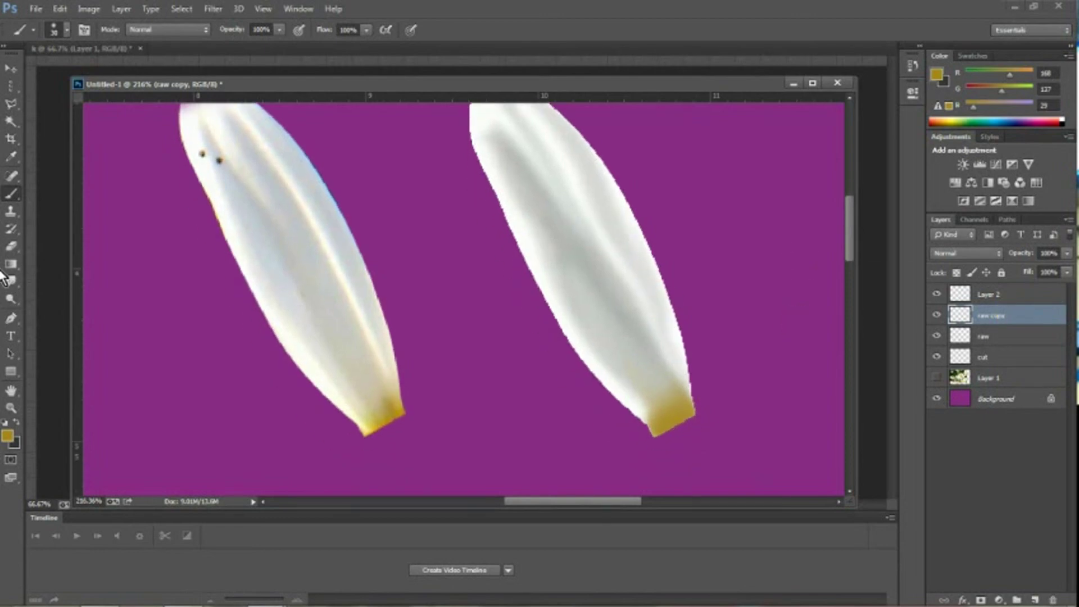
{"action": "left_click", "coordinate": [17, 281]}
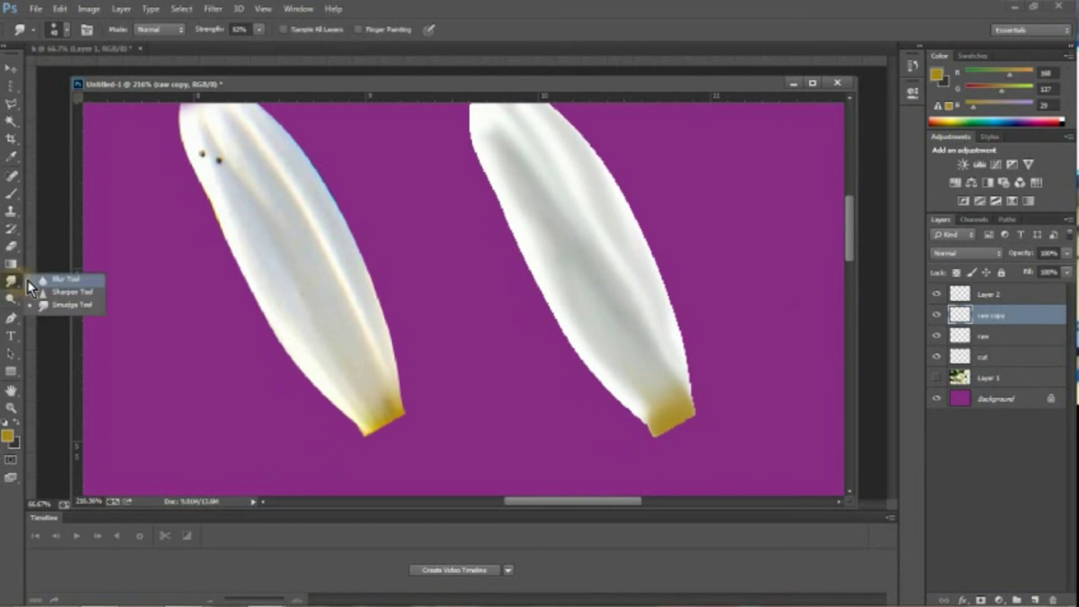
- Blur the right petal's lower edges and yellow base, then zoom back to fit the image
{"action": "left_click_drag", "start_coordinate": [610, 405], "coordinate": [657, 364]}
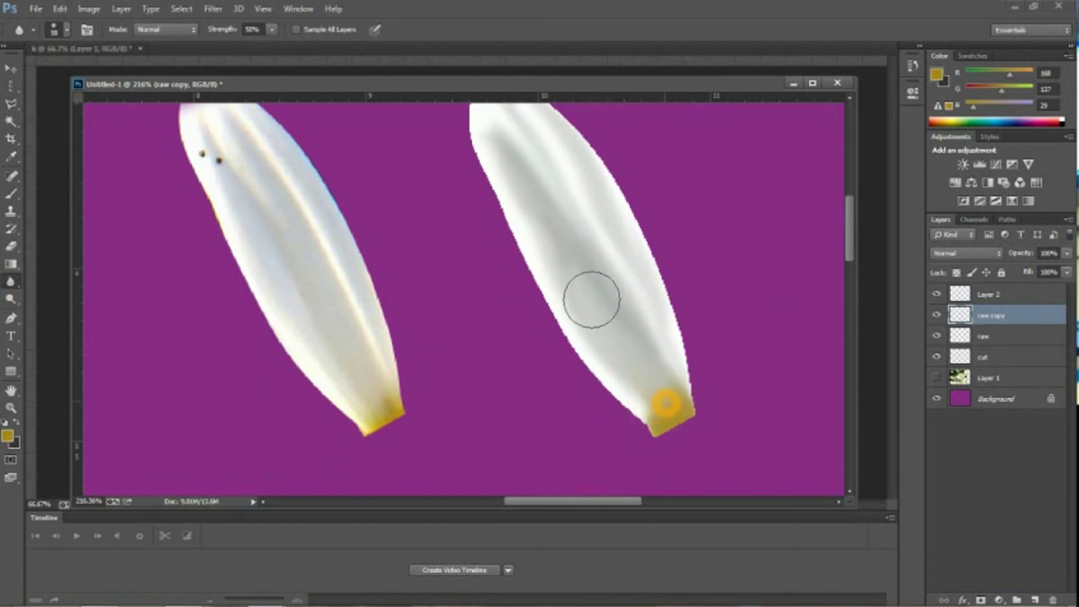
{"action": "mouse_move", "coordinate": [578, 277]}
{"action": "left_mouse_down"}
{"action": "mouse_move", "coordinate": [672, 413]}
{"action": "mouse_move", "coordinate": [692, 421]}
{"action": "mouse_move", "coordinate": [651, 413]}
{"action": "left_mouse_up"}
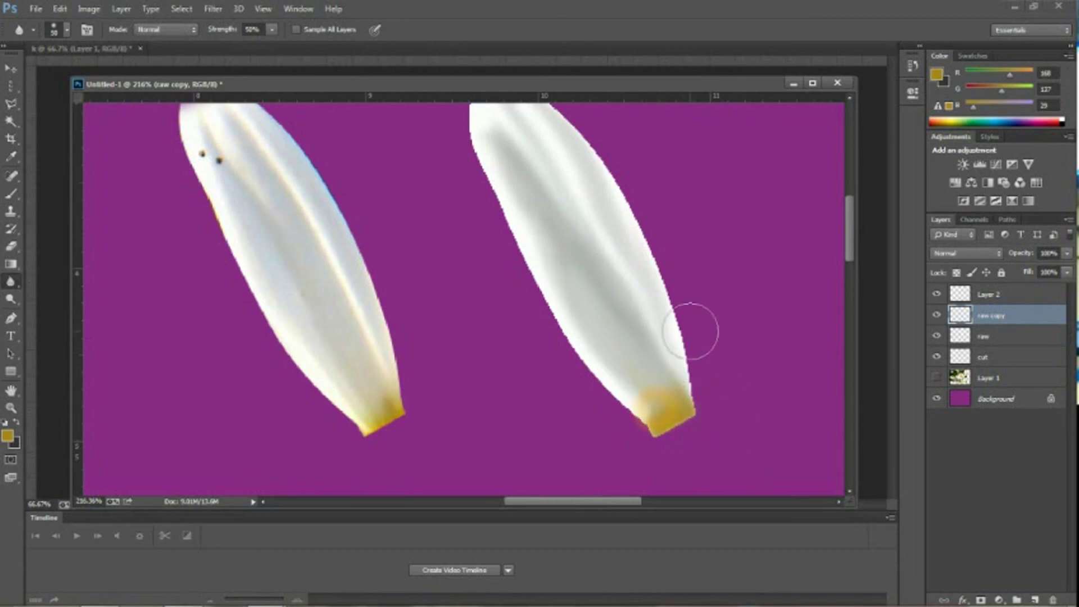
{"action": "scroll", "coordinate": [690, 331], "scroll_direction": "up", "scroll_amount": 1}
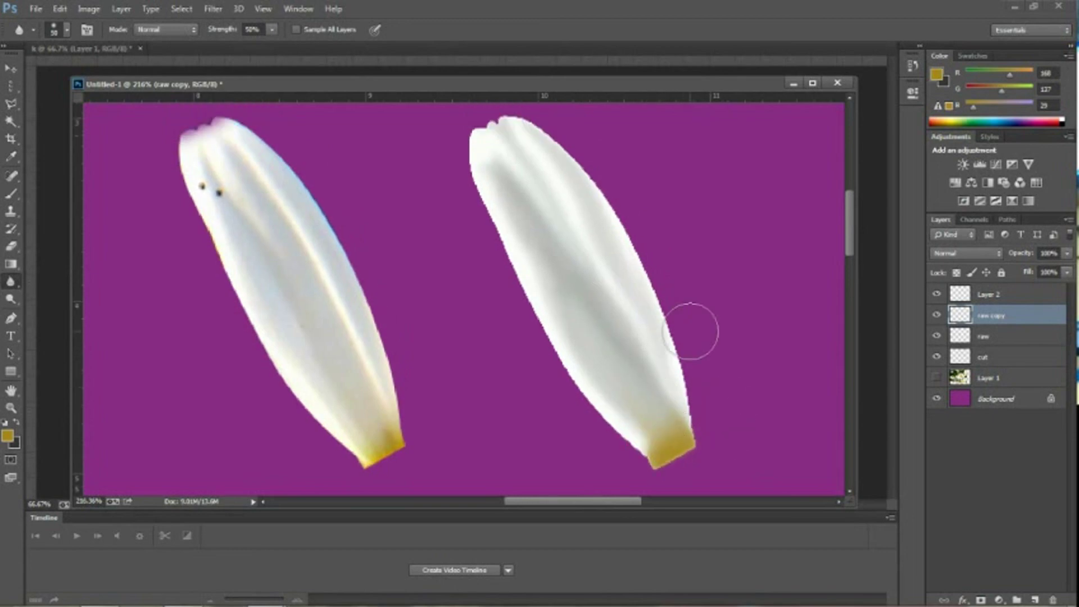
{"action": "left_click", "coordinate": [470, 139], "text": "ctrl"}
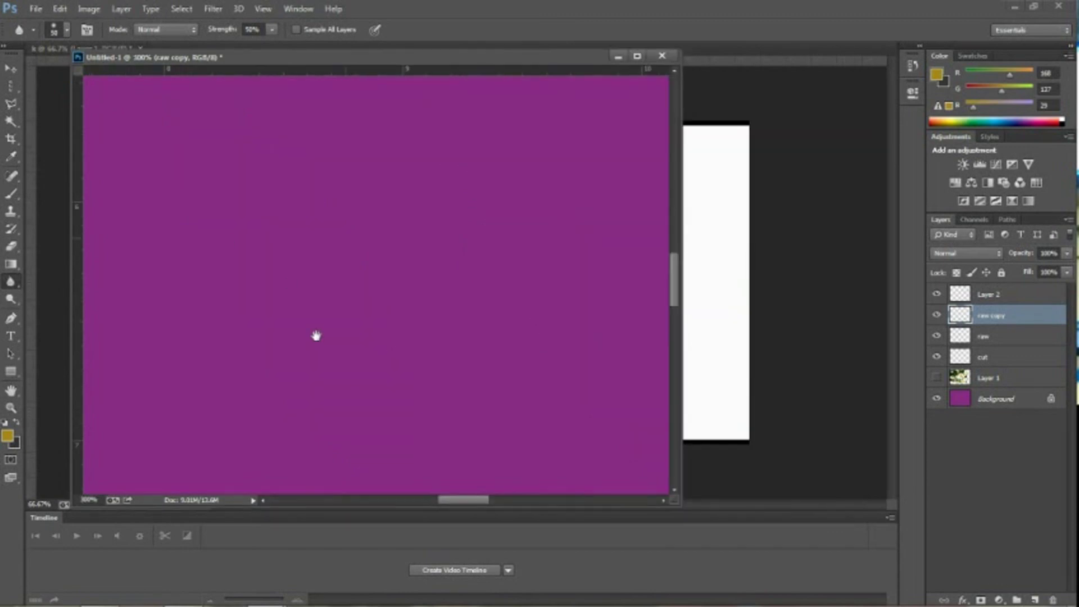
{"action": "left_click_drag", "start_coordinate": [316, 336], "coordinate": [305, 411]}
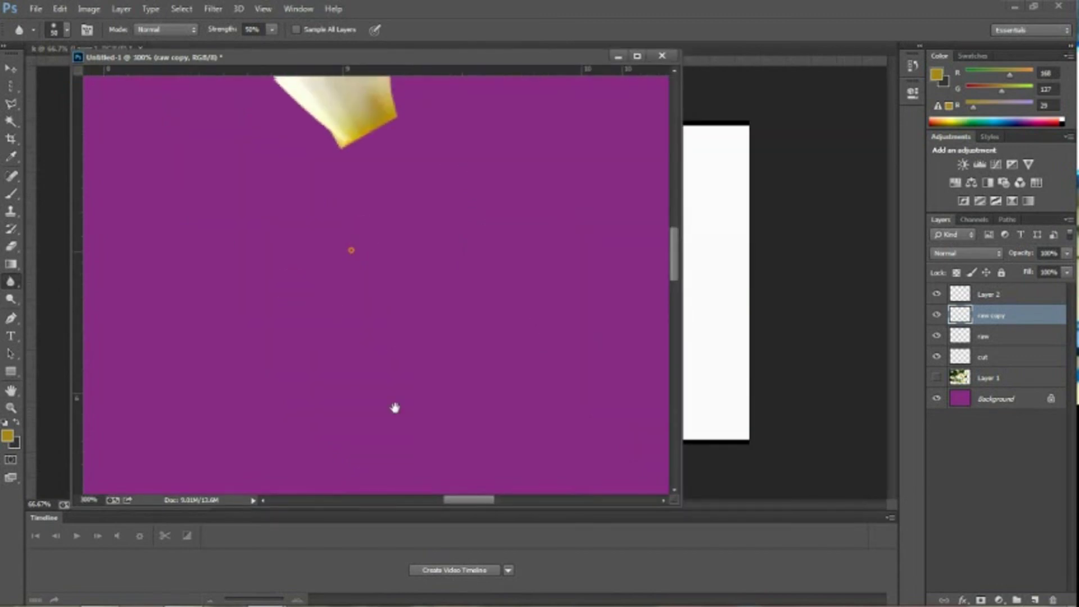
{"action": "left_click_drag", "start_coordinate": [349, 253], "coordinate": [405, 433]}
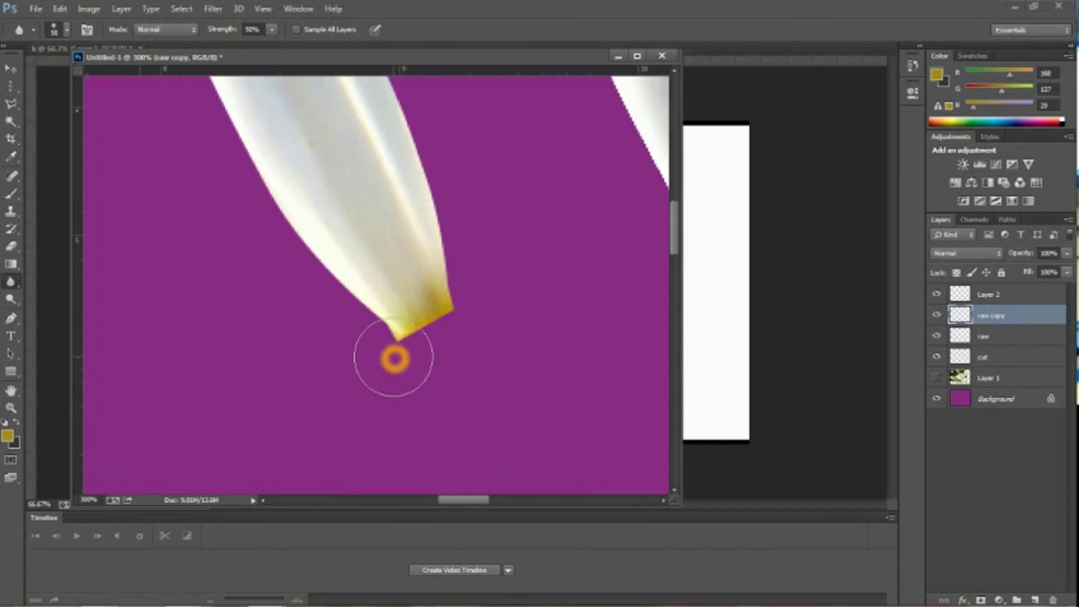
{"action": "left_click", "coordinate": [568, 331]}
{"action": "left_click", "coordinate": [522, 349]}
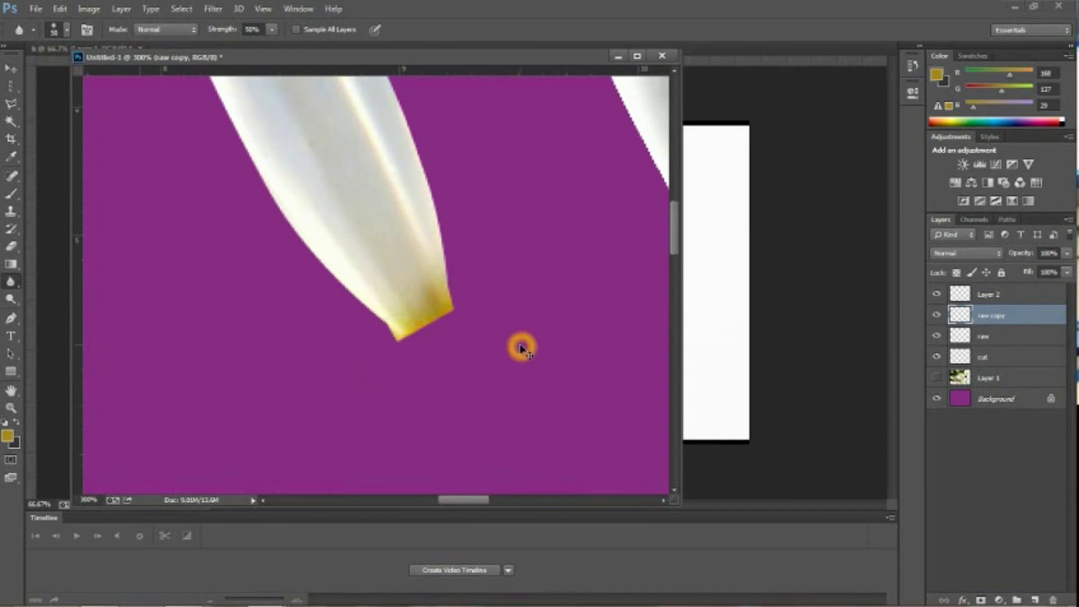
{"action": "key", "text": "ctrl+0"}
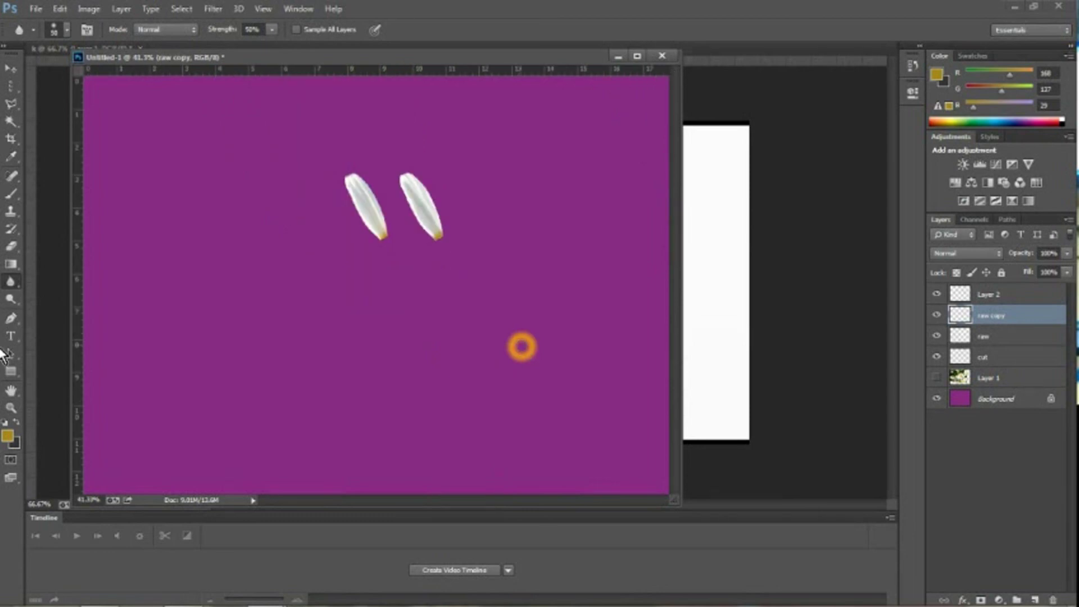
{"action": "left_click", "coordinate": [11, 409]}
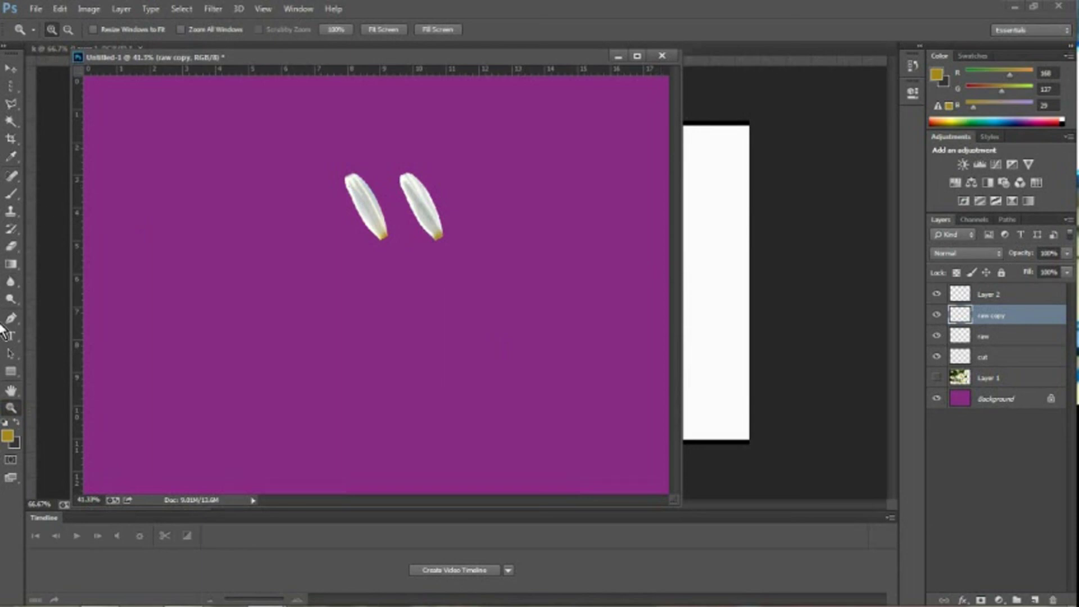
- Delete Layer 2 and the raw copy layer, checking the remaining petal layer's visibility
{"action": "left_click", "coordinate": [995, 292]}
{"action": "key", "text": "Delete"}
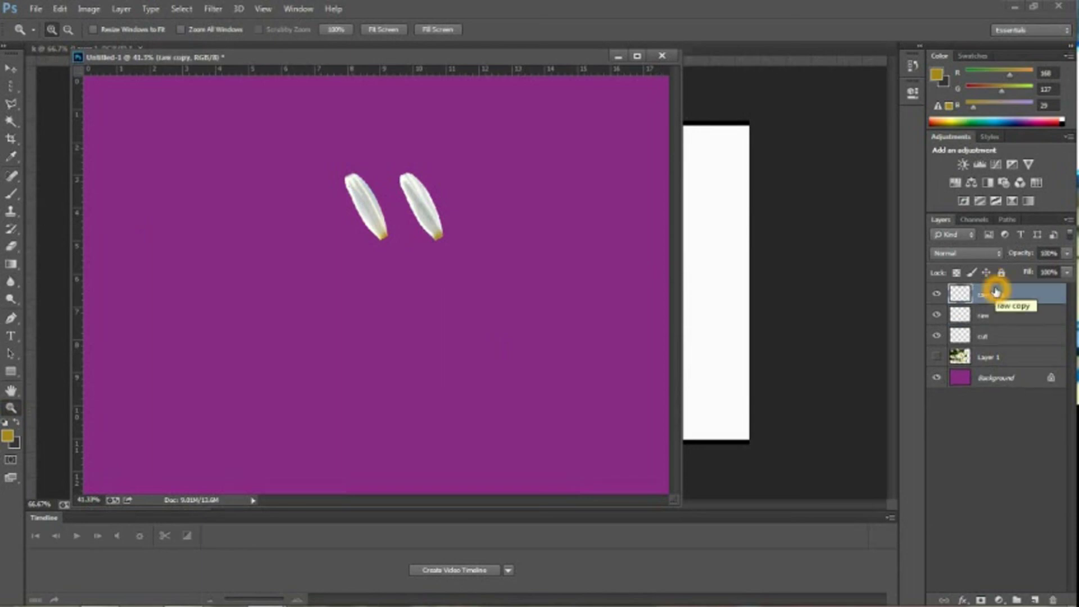
{"action": "key", "text": "Delete"}
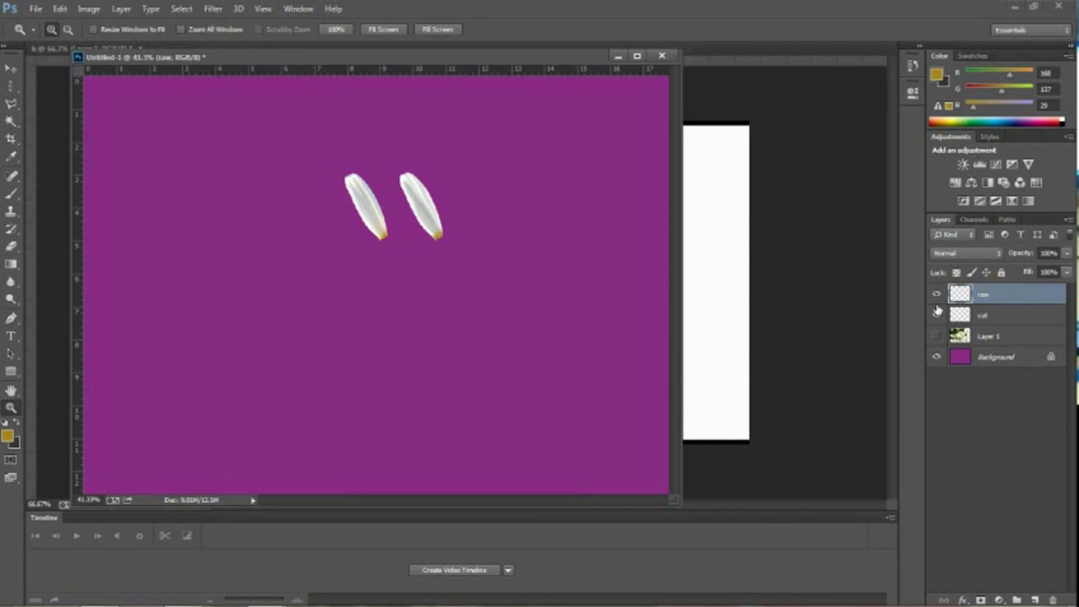
{"action": "left_click", "coordinate": [938, 298]}
{"action": "left_click", "coordinate": [937, 296]}
- Rotate the petal into place around the centre, then Alt-drag a new copy into Free Transform
{"action": "left_click_drag", "start_coordinate": [308, 152], "coordinate": [538, 302]}
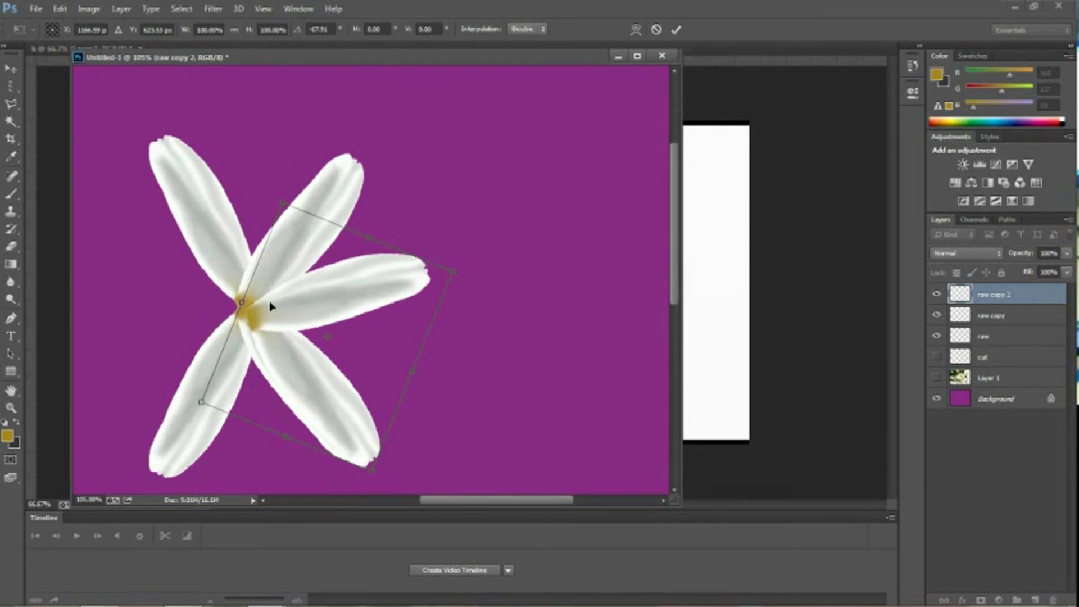
{"action": "mouse_move", "coordinate": [270, 306]}
{"action": "left_mouse_down"}
{"action": "mouse_move", "coordinate": [263, 312]}
{"action": "mouse_move", "coordinate": [268, 296]}
{"action": "left_mouse_up"}
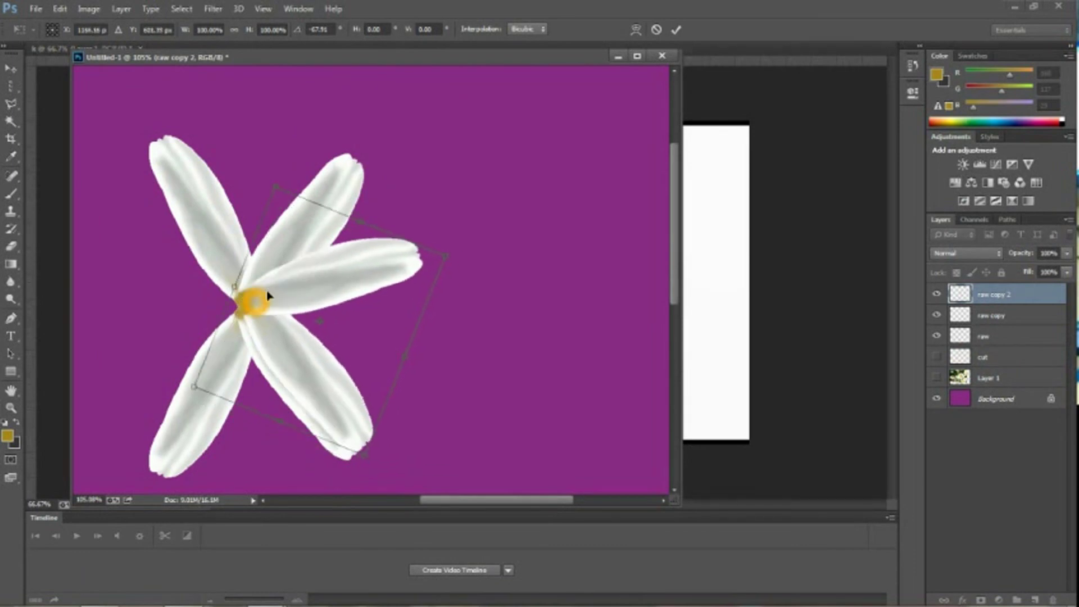
{"action": "left_click_drag", "start_coordinate": [466, 247], "coordinate": [470, 254]}
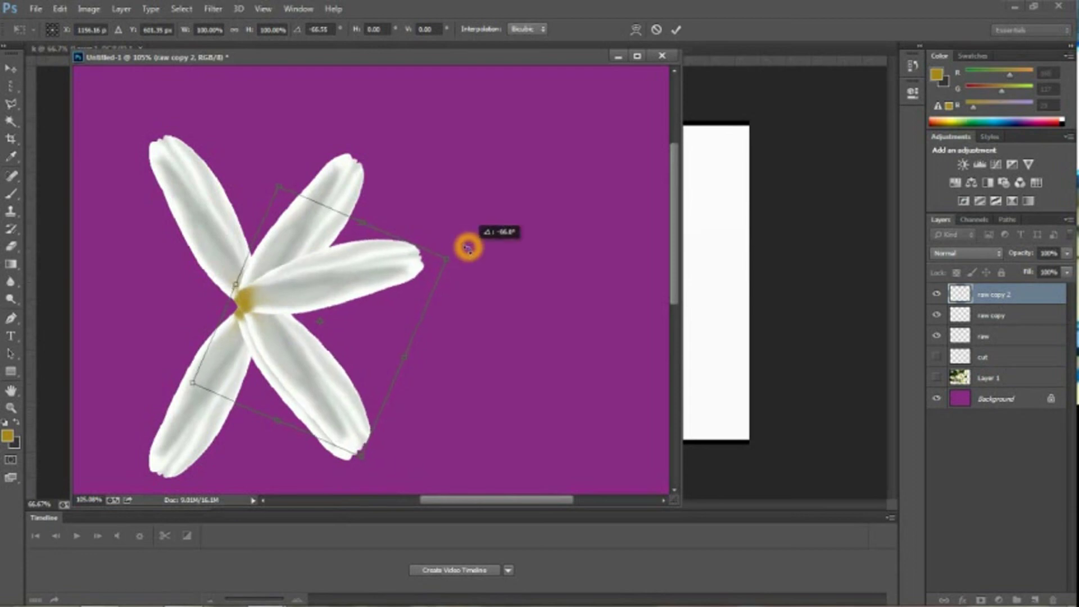
{"action": "key", "text": "Return"}
{"action": "left_click", "coordinate": [317, 287]}
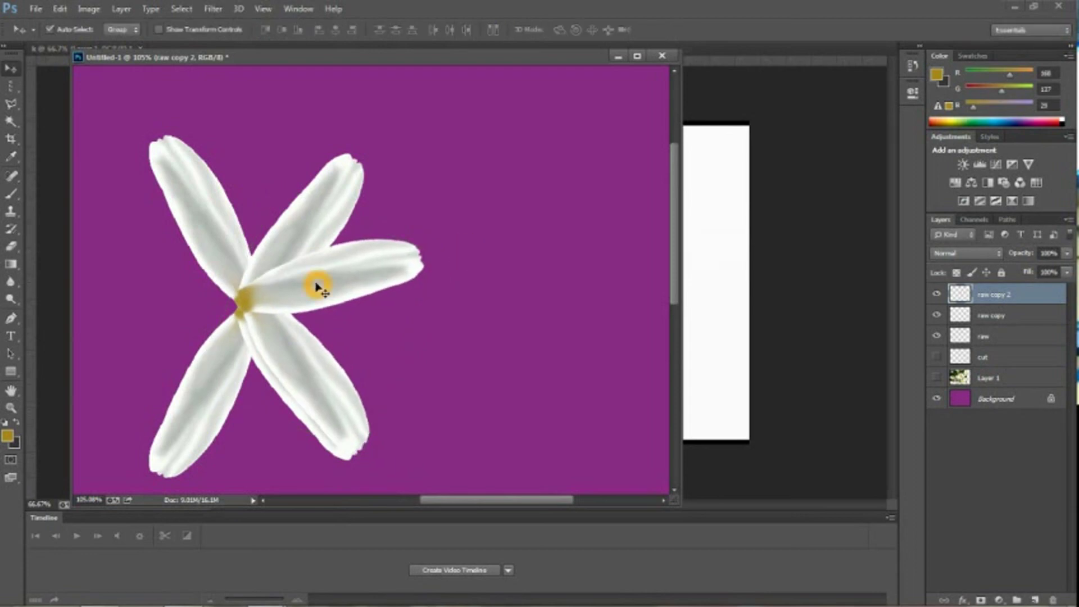
{"action": "left_click_drag", "start_coordinate": [302, 293], "coordinate": [265, 292]}
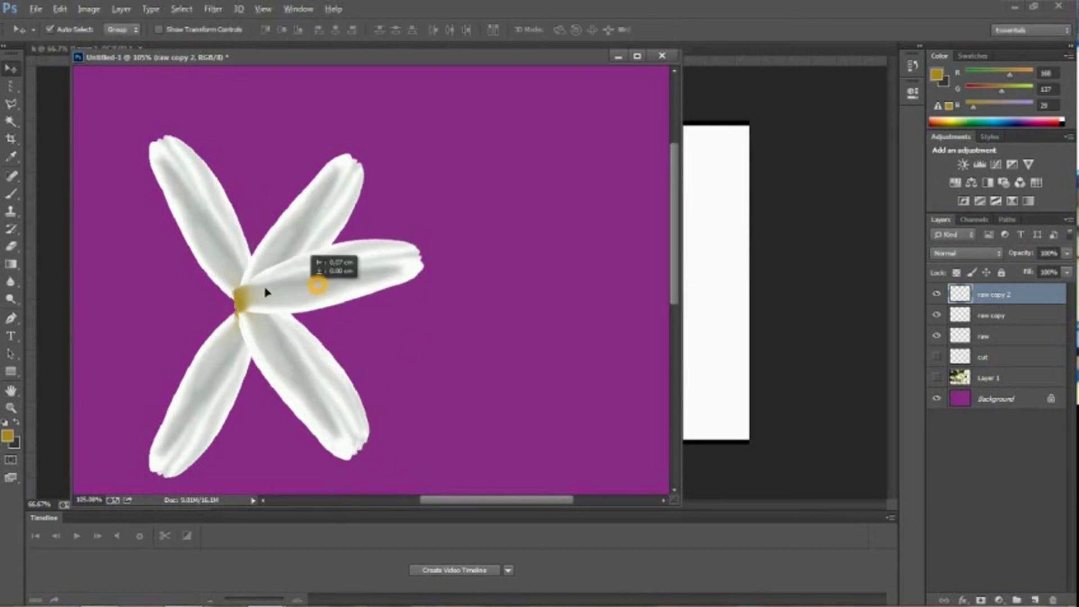
{"action": "key", "text": "ctrl+t"}
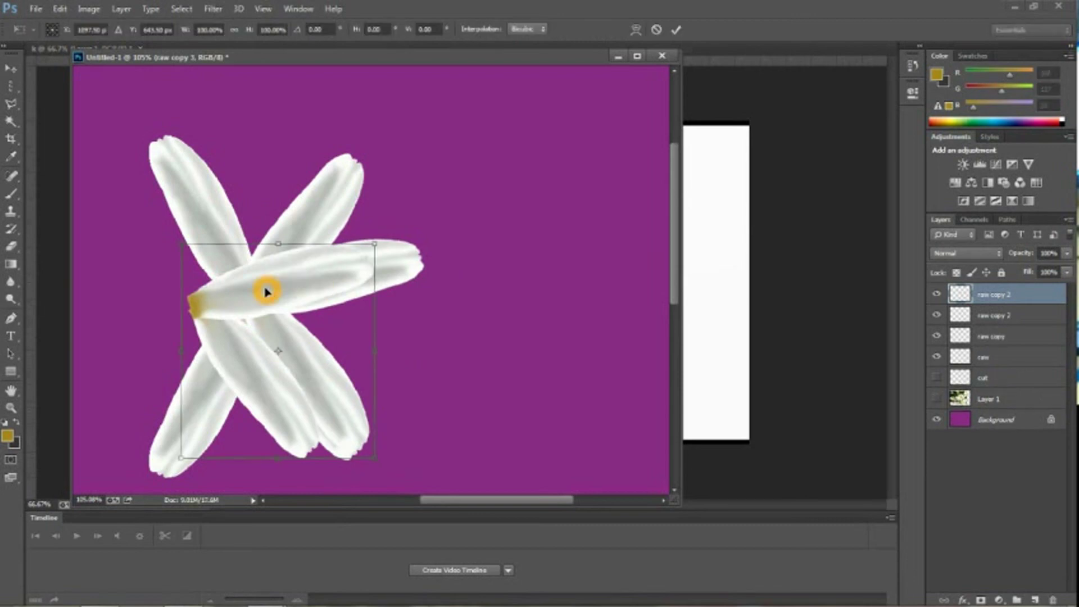
{"action": "right_click", "coordinate": [267, 291]}
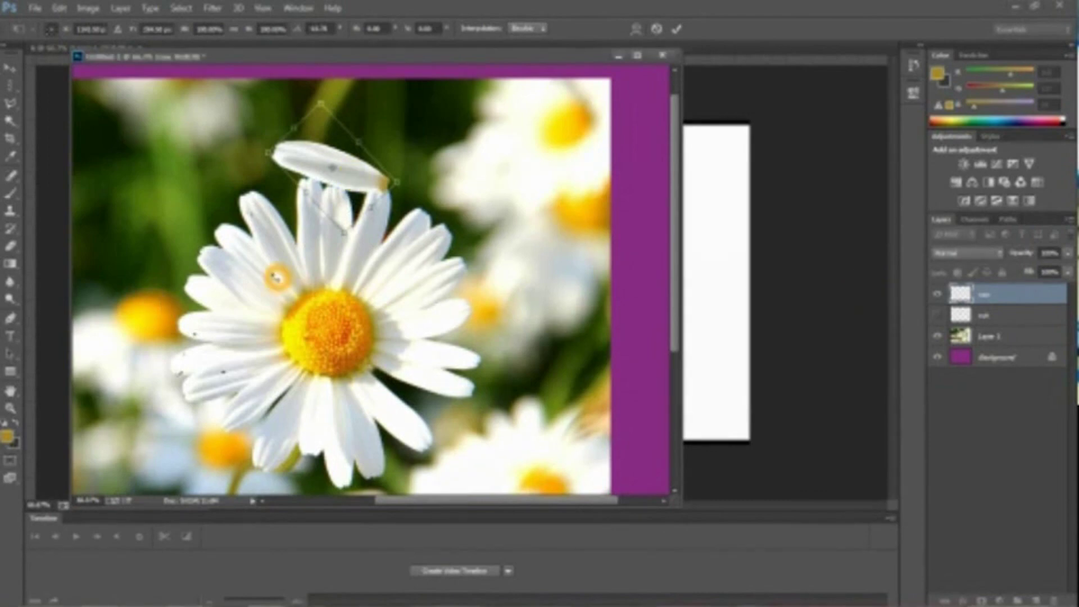
- Move and rotate the petal onto the daisy's lower-left petals
{"action": "left_click_drag", "start_coordinate": [330, 169], "coordinate": [254, 274]}
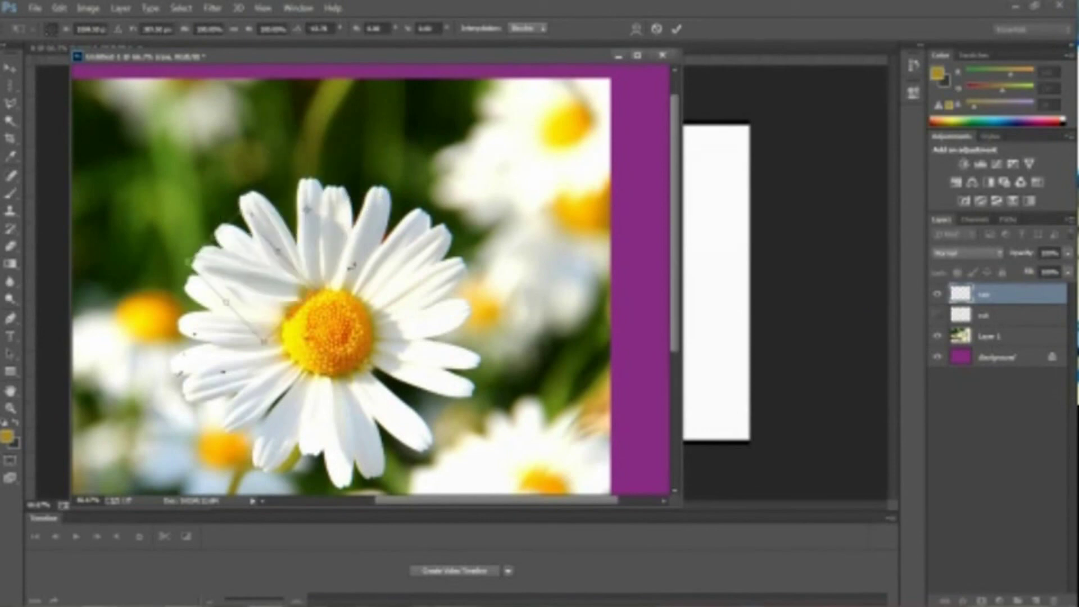
{"action": "left_click_drag", "start_coordinate": [345, 283], "coordinate": [273, 299]}
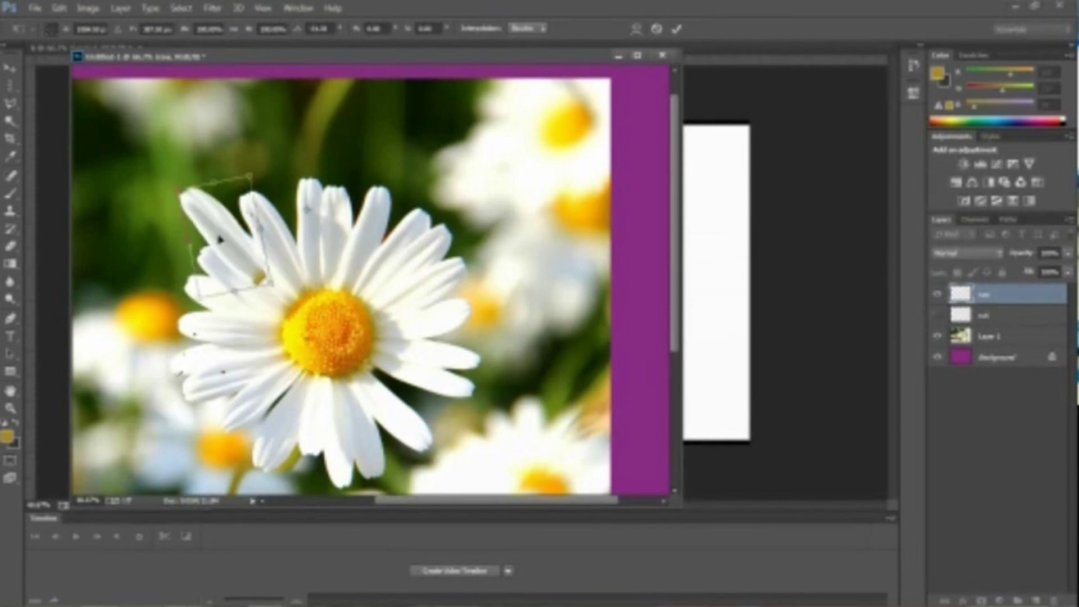
{"action": "left_click_drag", "start_coordinate": [219, 238], "coordinate": [248, 355]}
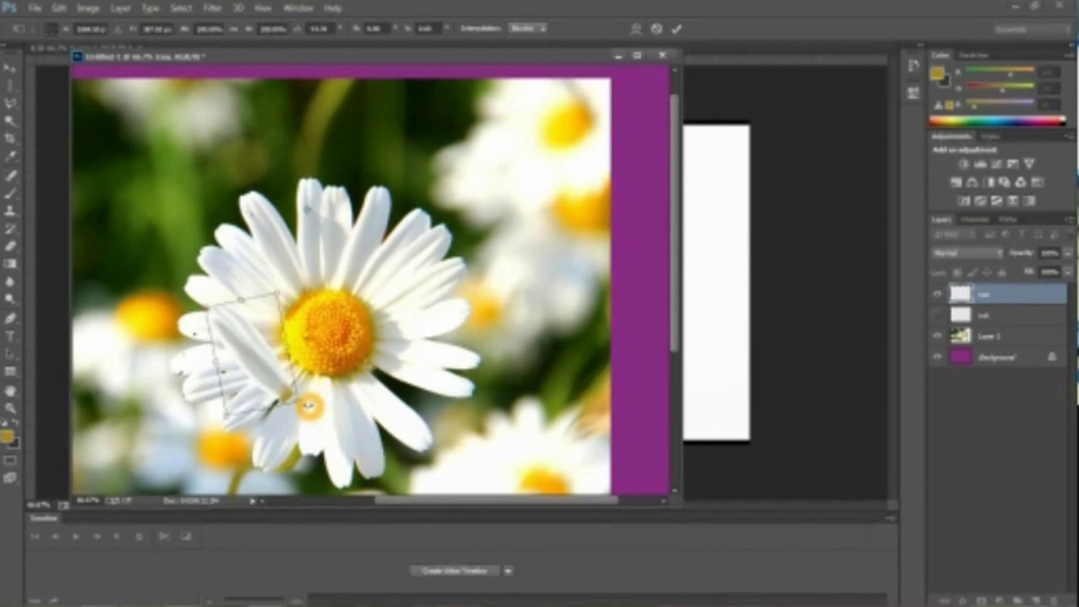
{"action": "left_click_drag", "start_coordinate": [306, 413], "coordinate": [318, 364]}
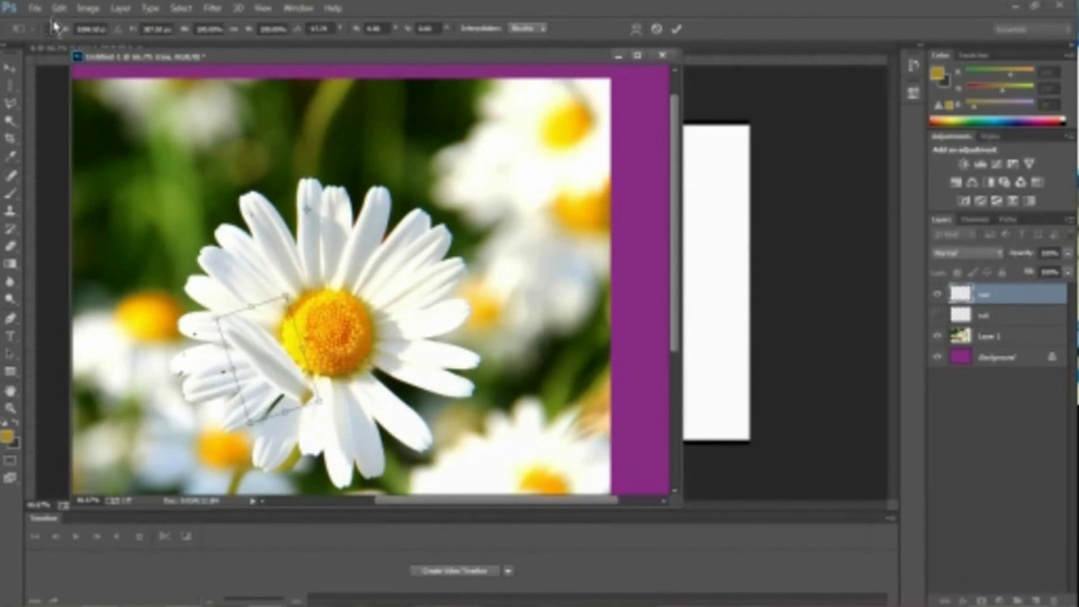
{"action": "left_click", "coordinate": [92, 63]}
{"action": "left_click", "coordinate": [52, 28]}
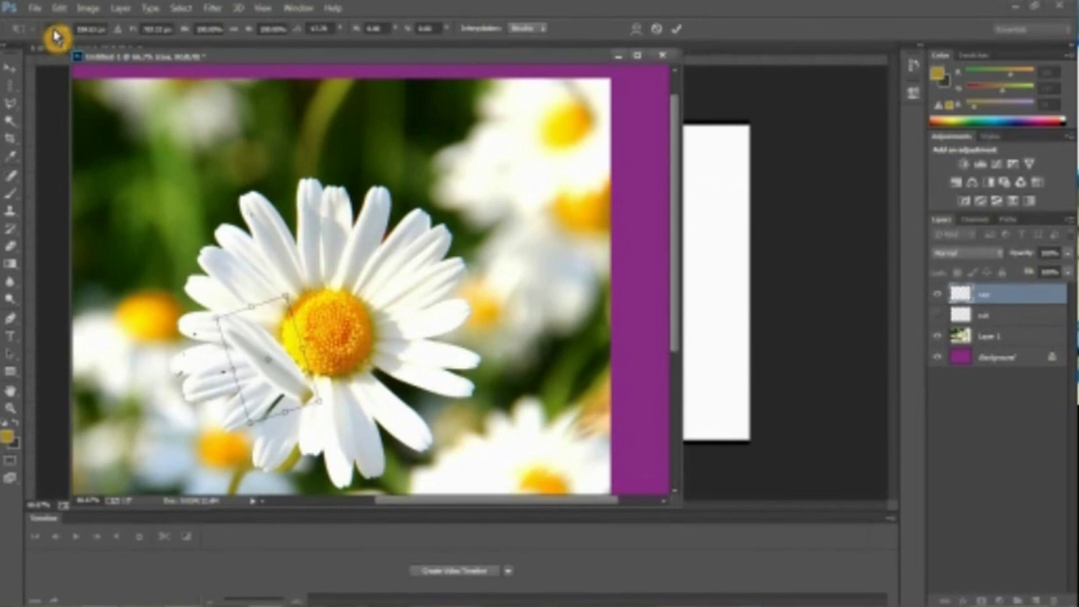
{"action": "left_click", "coordinate": [347, 397]}
- Fine-tune the petal's rotation and position beside the yellow centre and commit the transform
{"action": "left_click_drag", "start_coordinate": [347, 397], "coordinate": [362, 219]}
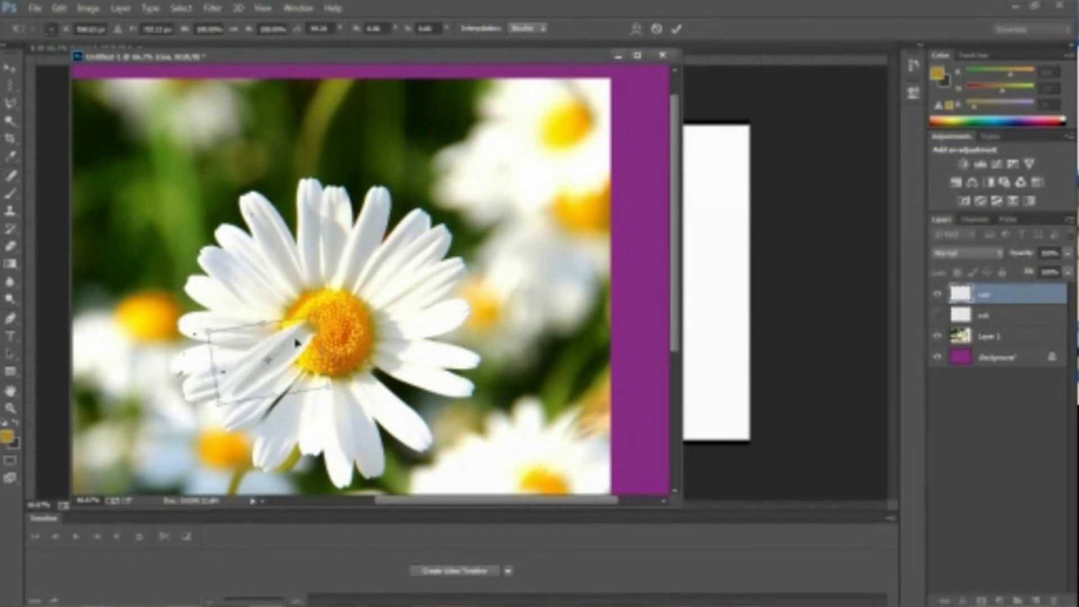
{"action": "left_click_drag", "start_coordinate": [296, 341], "coordinate": [273, 362]}
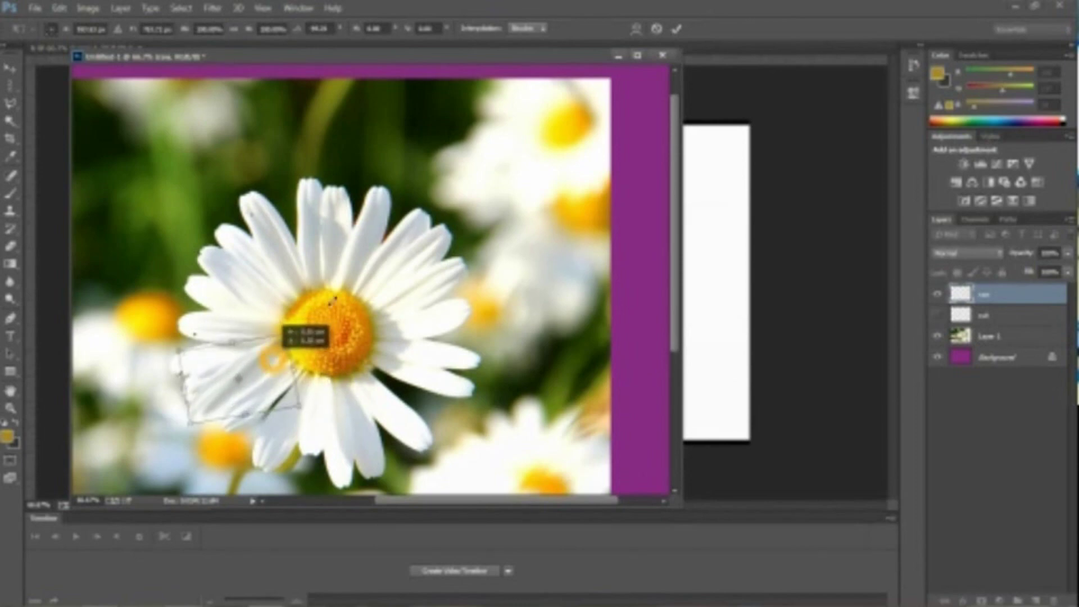
{"action": "left_click", "coordinate": [256, 278]}
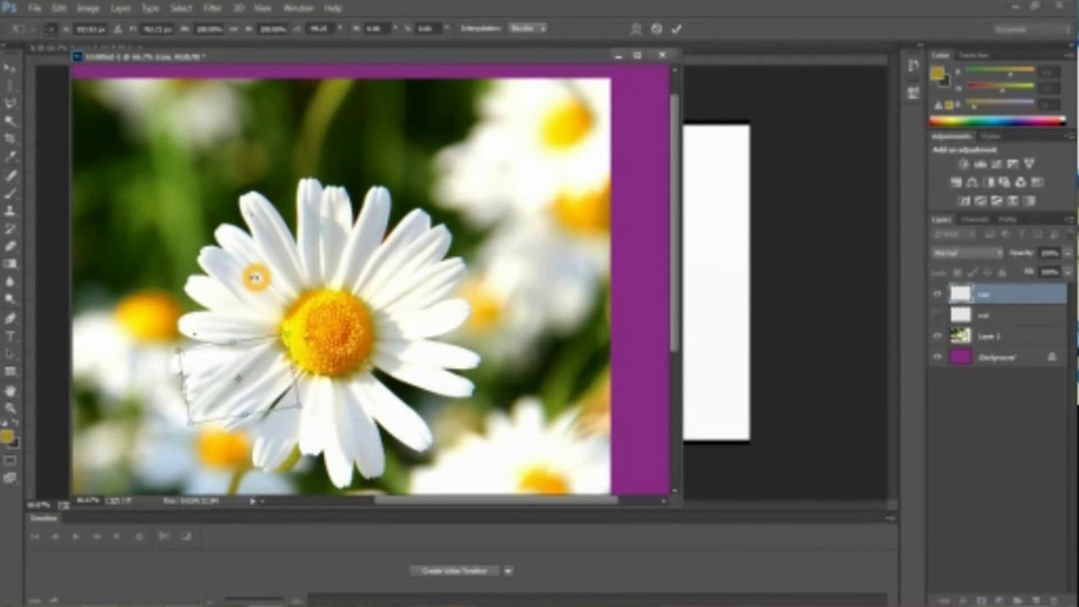
{"action": "left_click", "coordinate": [255, 377]}
{"action": "left_click_drag", "start_coordinate": [256, 376], "coordinate": [267, 354]}
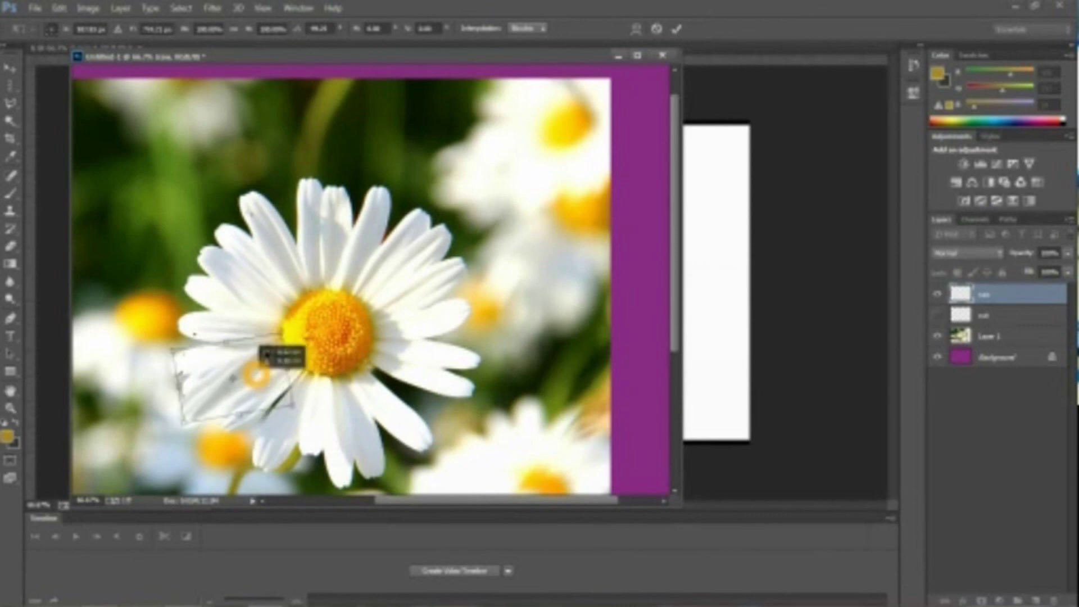
{"action": "key", "text": "Return"}
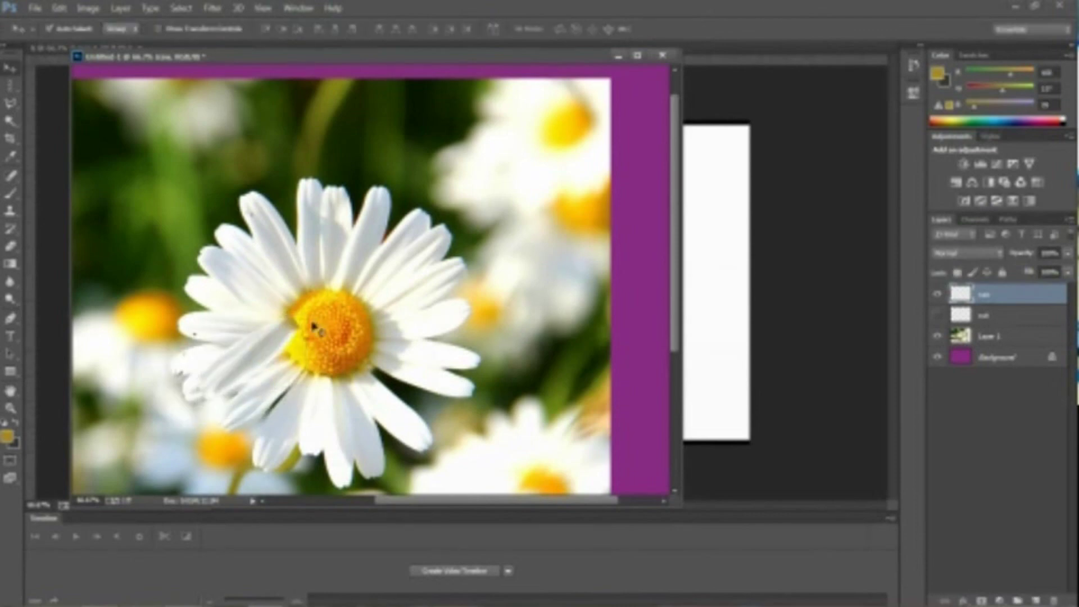
- Nudge the petal down and left on the daisy, then zoom in on the yellow centre
{"action": "mouse_move", "coordinate": [308, 332]}
{"action": "left_mouse_down"}
{"action": "mouse_move", "coordinate": [263, 372]}
{"action": "mouse_move", "coordinate": [260, 362]}
{"action": "left_mouse_up"}
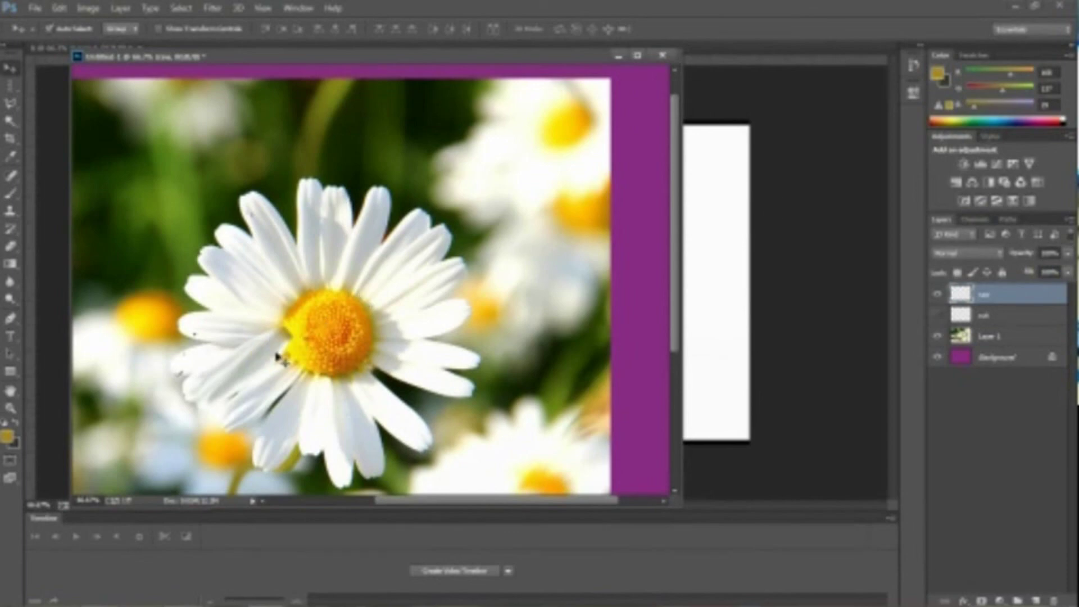
{"action": "left_click_drag", "start_coordinate": [275, 362], "coordinate": [273, 370]}
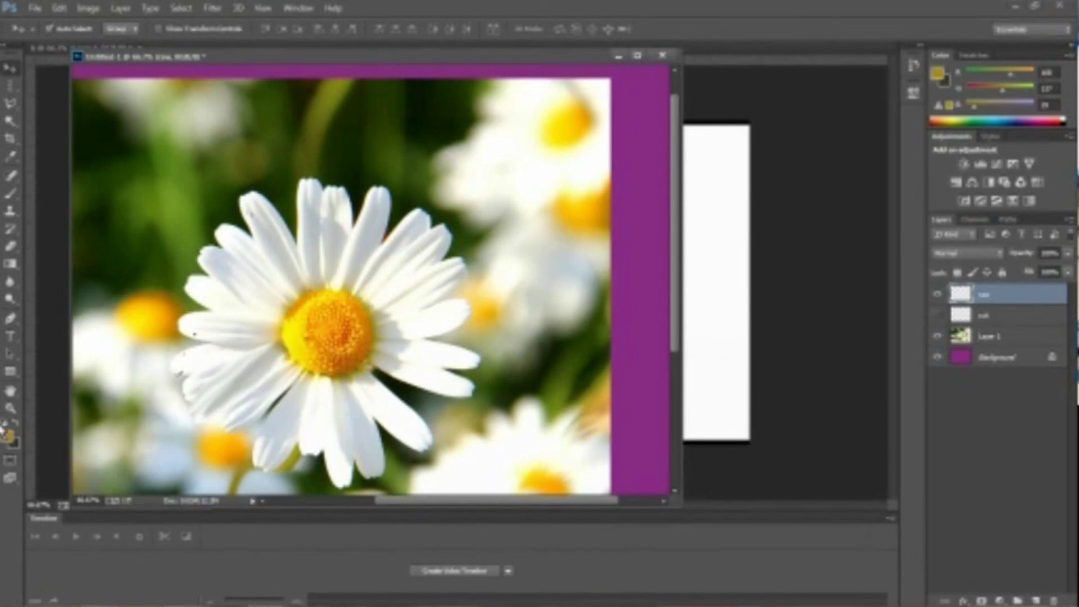
{"action": "left_click", "coordinate": [10, 408]}
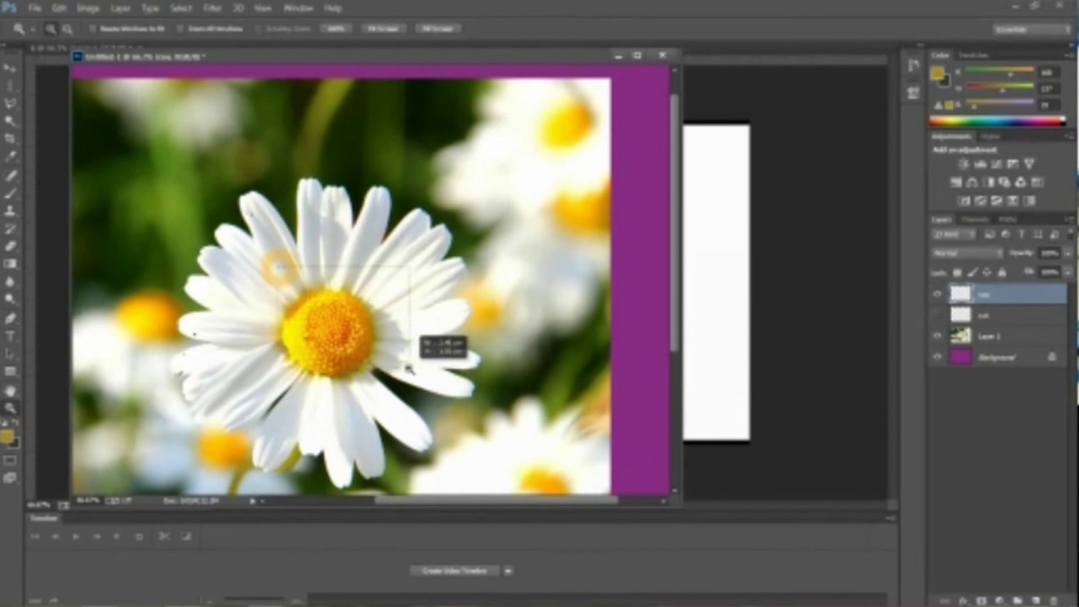
{"action": "left_click", "coordinate": [279, 270]}
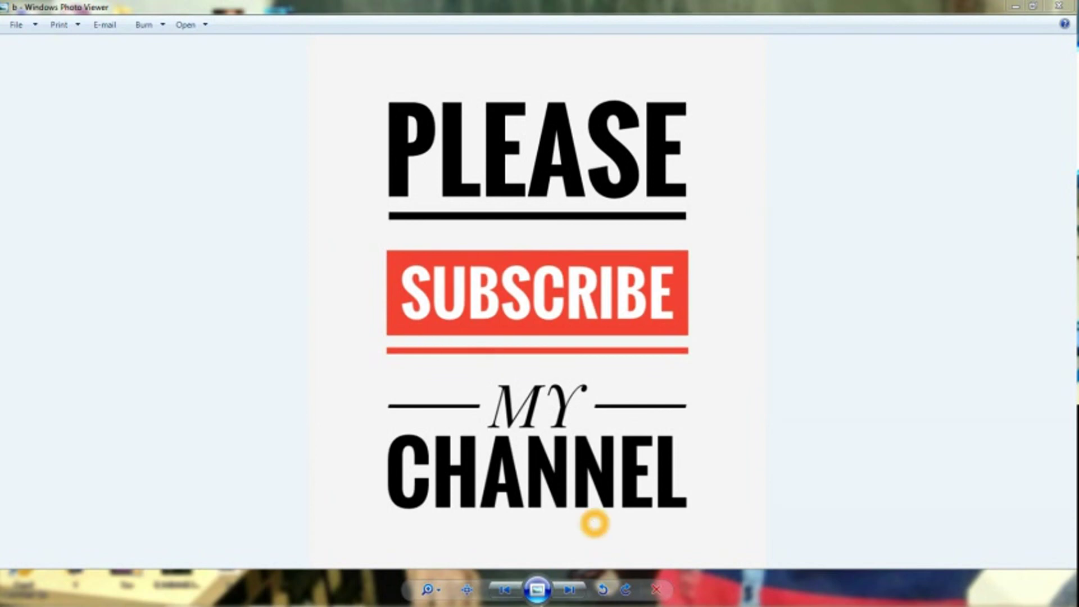
- Advance Windows Photo Viewer to the thumbs-up/thumbs-down graphic and zoom in until it fills the window
{"action": "left_click", "coordinate": [577, 594]}
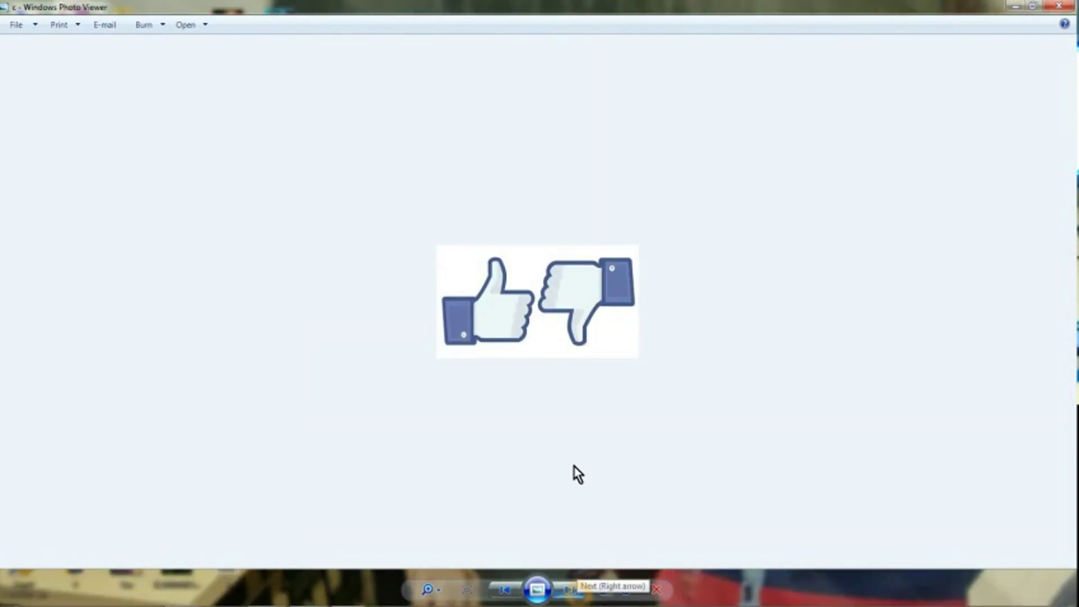
{"action": "scroll", "coordinate": [578, 474], "scroll_direction": "up", "scroll_amount": 1}
{"action": "scroll", "coordinate": [578, 474], "scroll_direction": "up", "scroll_amount": 3}
{"action": "scroll", "coordinate": [578, 473], "scroll_direction": "up", "scroll_amount": 2}
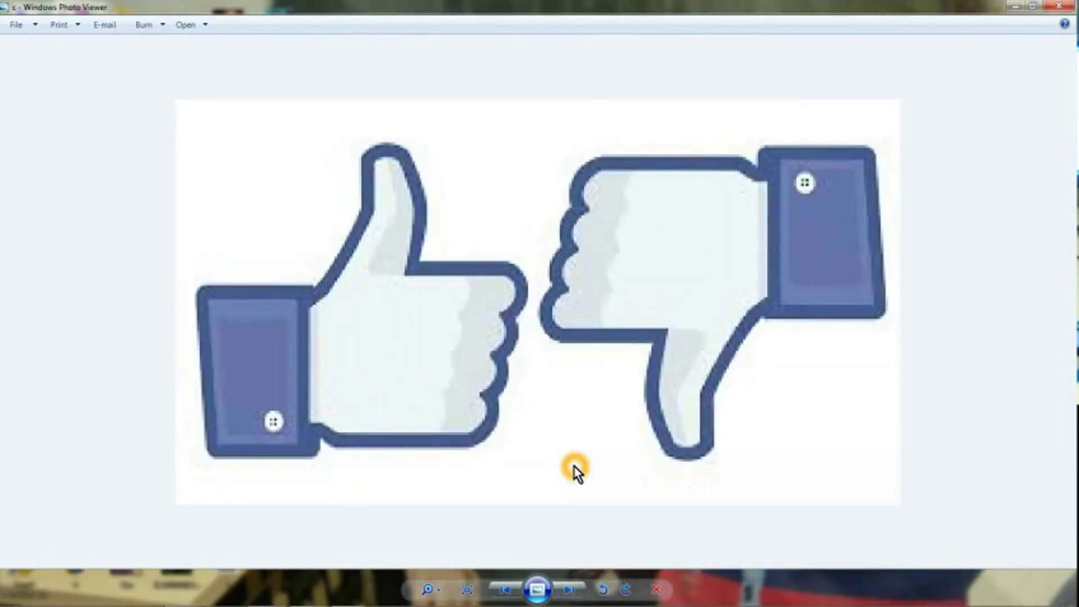